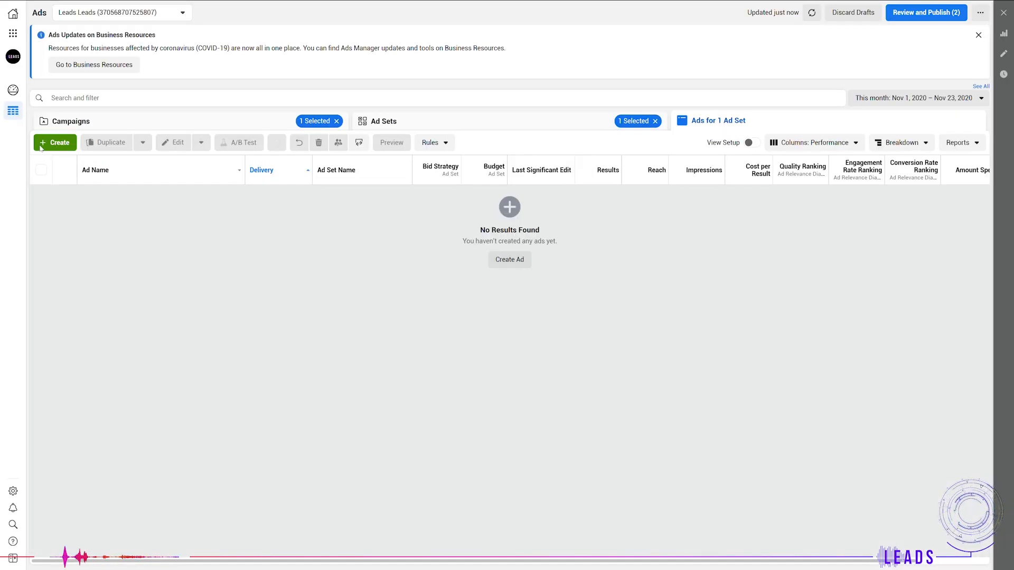
- Start creating an ad and switch the setup from using an existing campaign to creating a new campaign
left_click(443, 278)
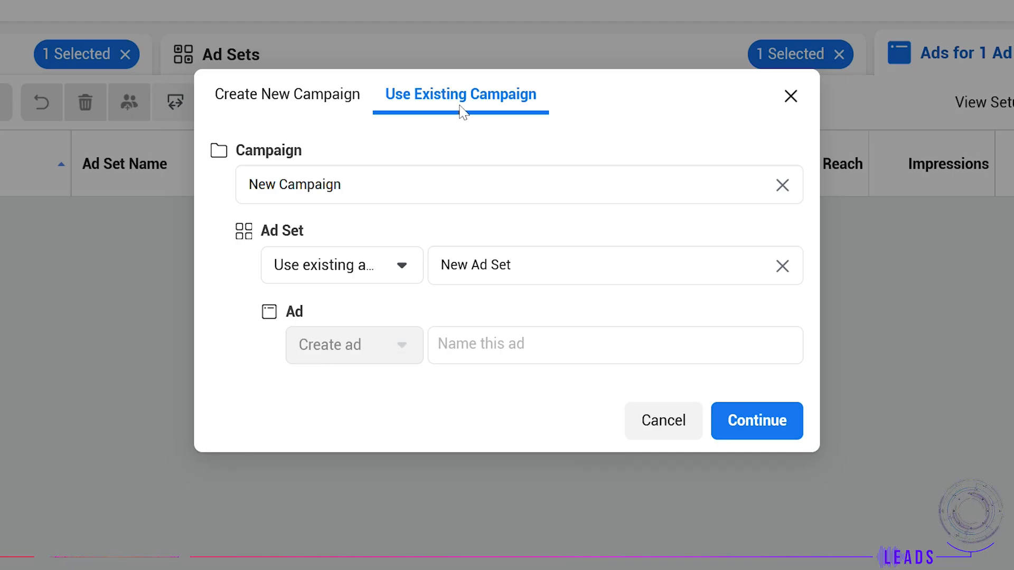
left_click(299, 95)
left_click(443, 58)
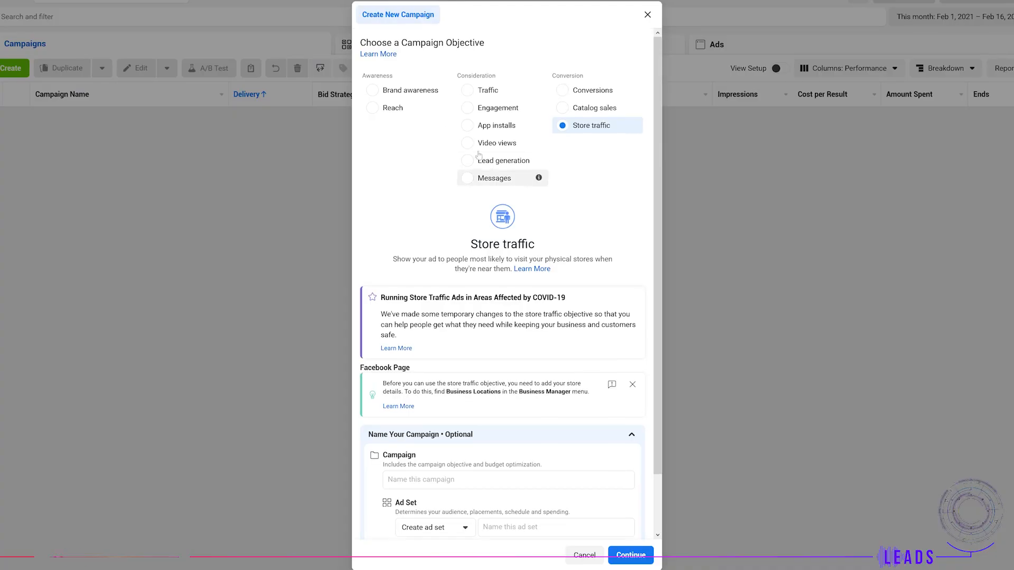
- Preview the Reach, Traffic, Engagement, App installs and Video views objectives, and choose Brand awareness for the new campaign
left_click(410, 91)
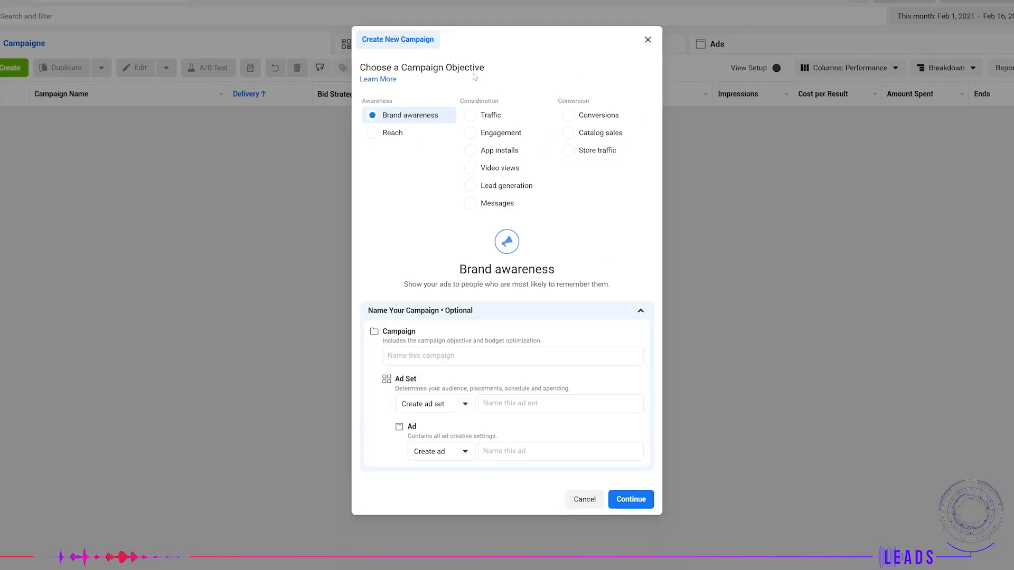
left_click(398, 135)
left_click(480, 117)
left_click(496, 137)
left_click(495, 152)
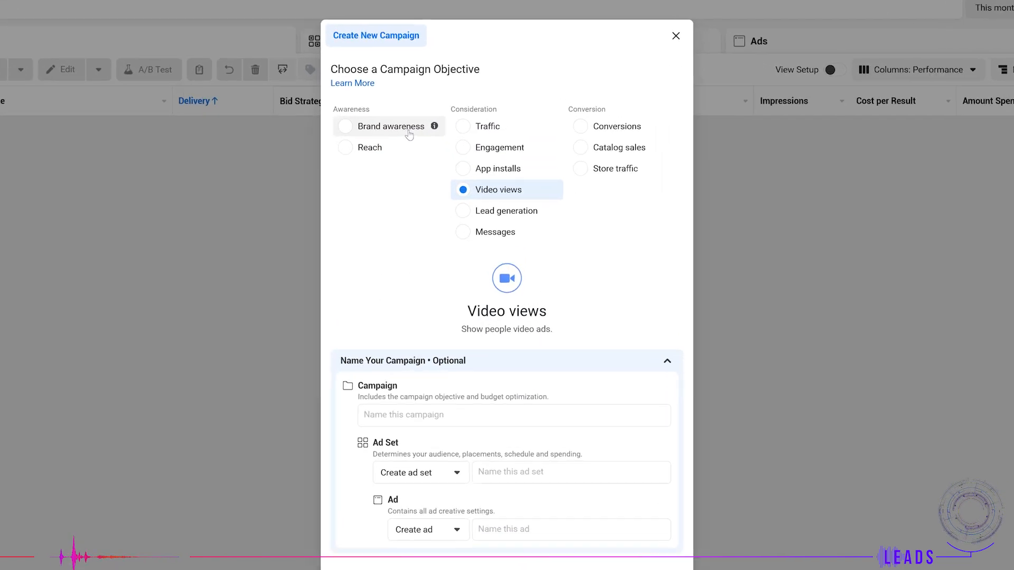
left_click(397, 139)
mouse_move(426, 135)
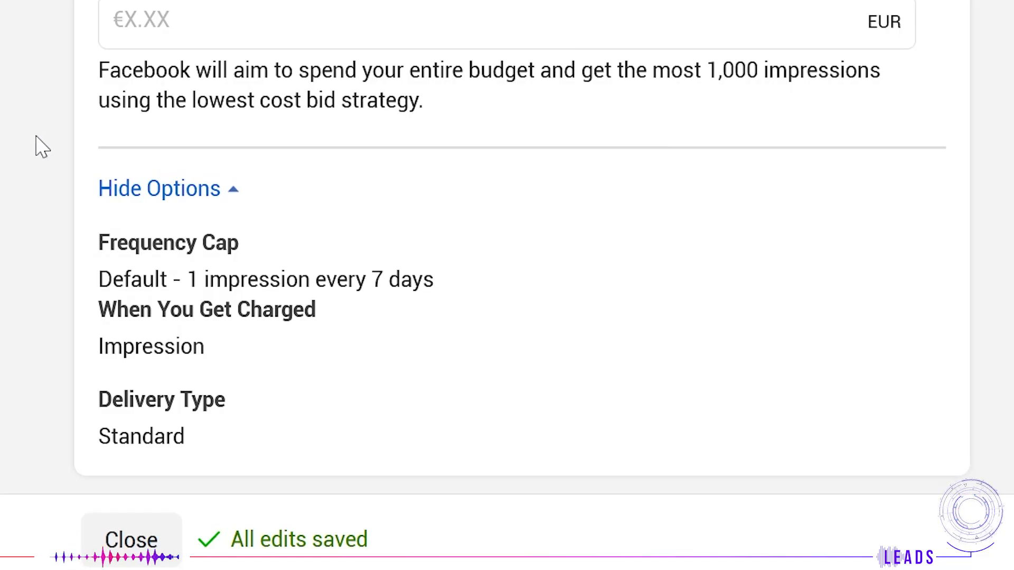
- Open the ad set's frequency cap for editing and adjust its number of impressions
left_click(906, 243)
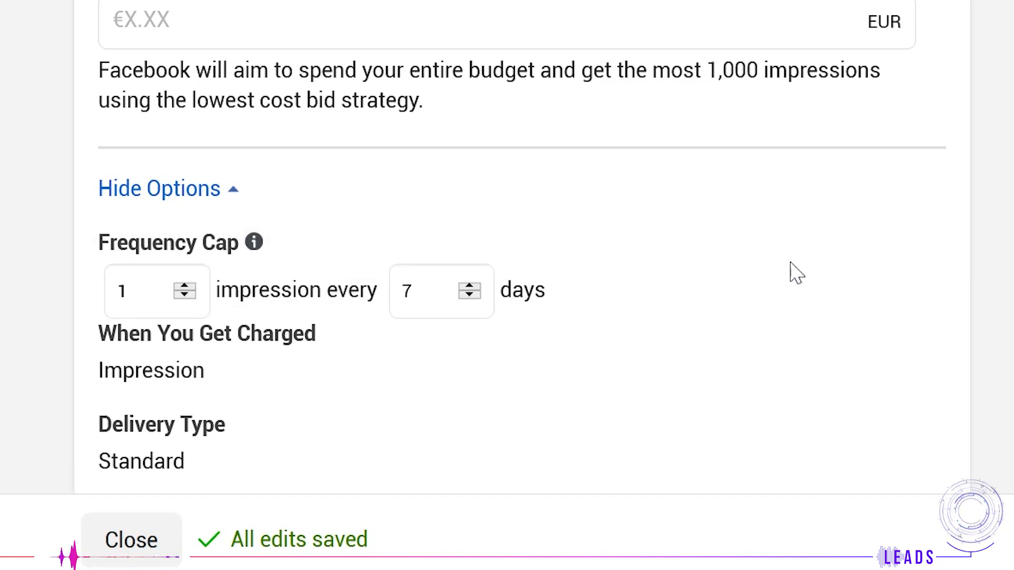
left_click(185, 288)
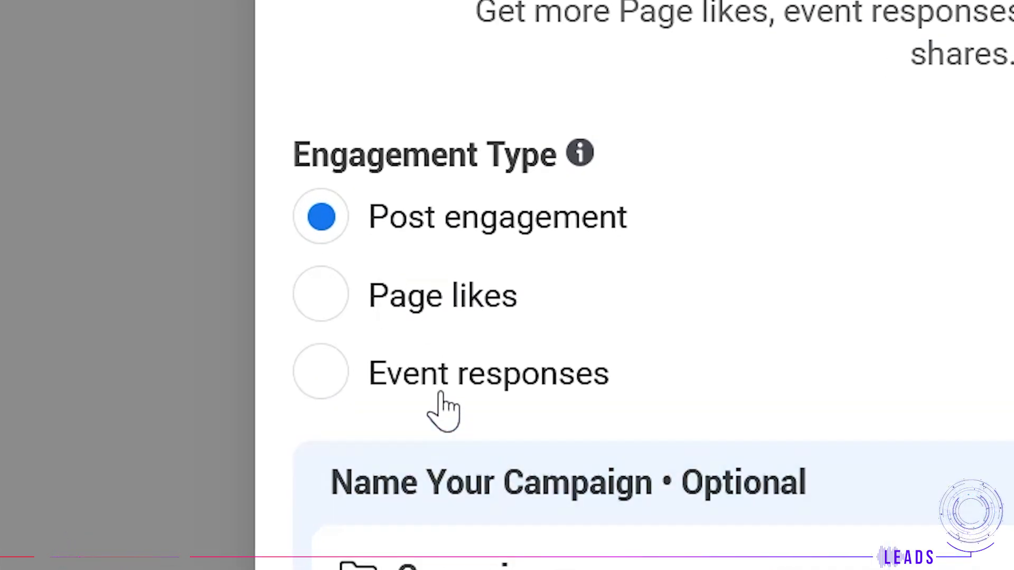
- Try the Page likes and Event responses engagement types, and choose App Ads as the app install campaign type
left_click(435, 304)
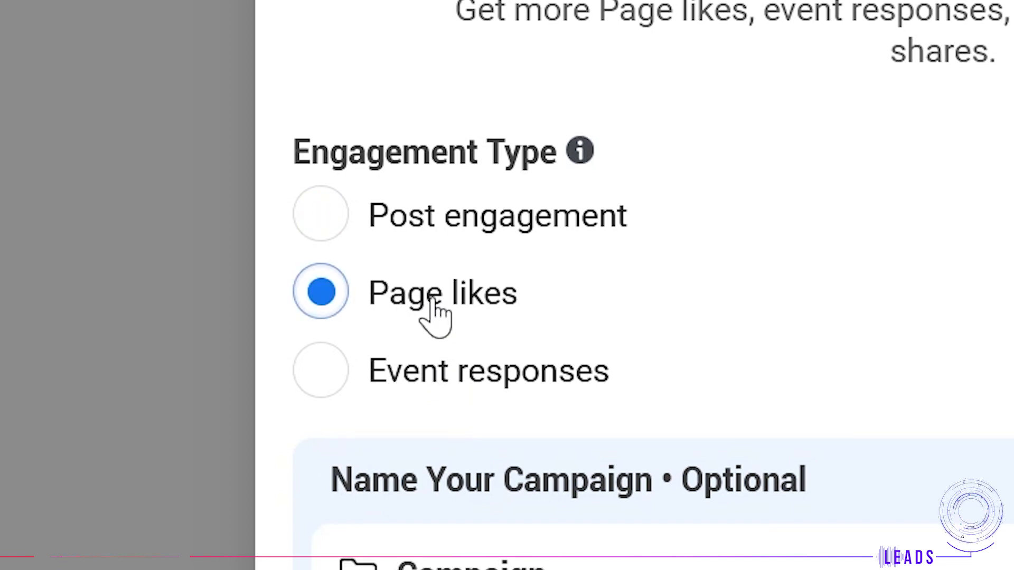
left_click(463, 383)
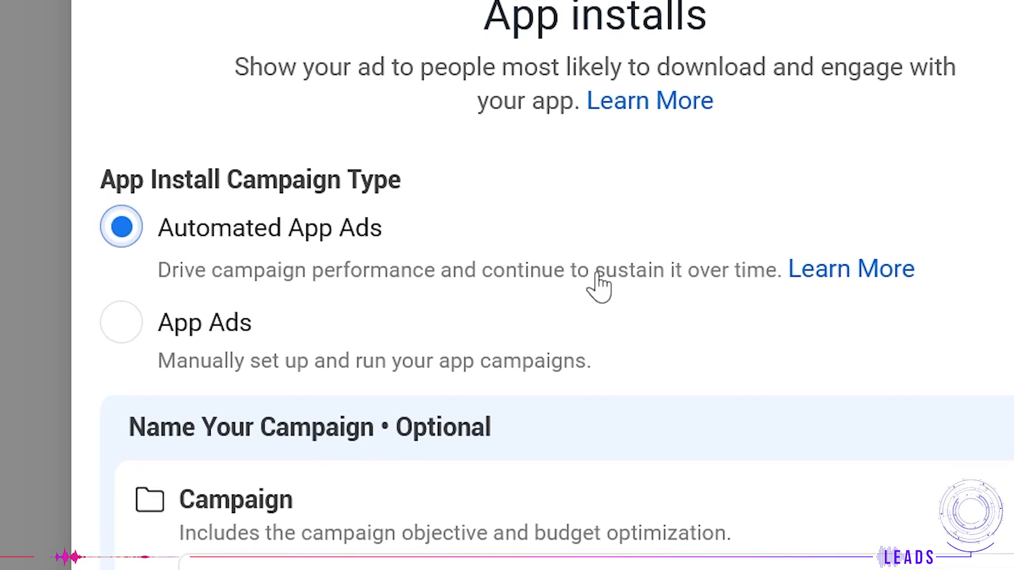
left_click(149, 330)
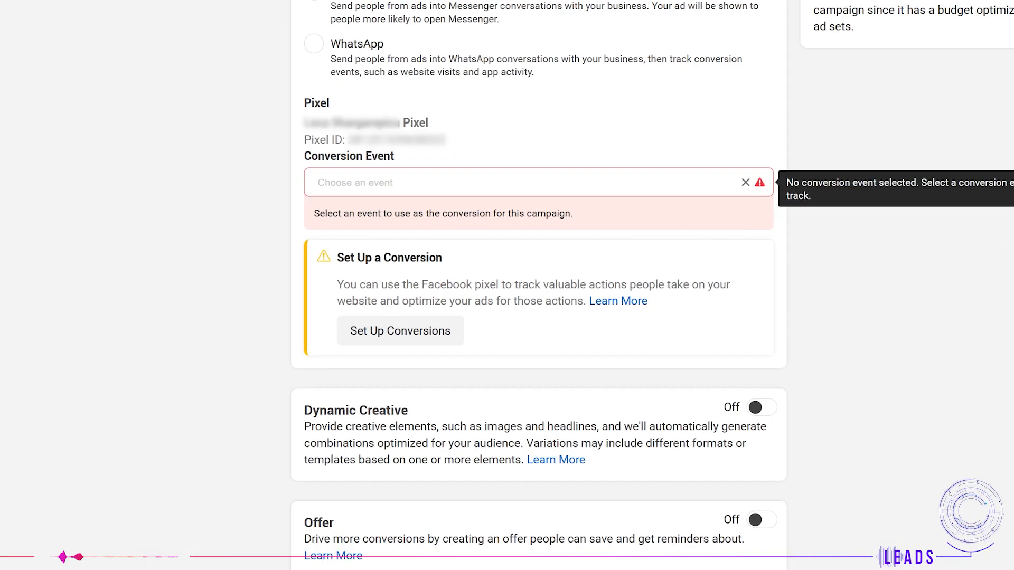
- Examine the pixel's available conversion events and the conversion event location options in the ad set
left_click(581, 182)
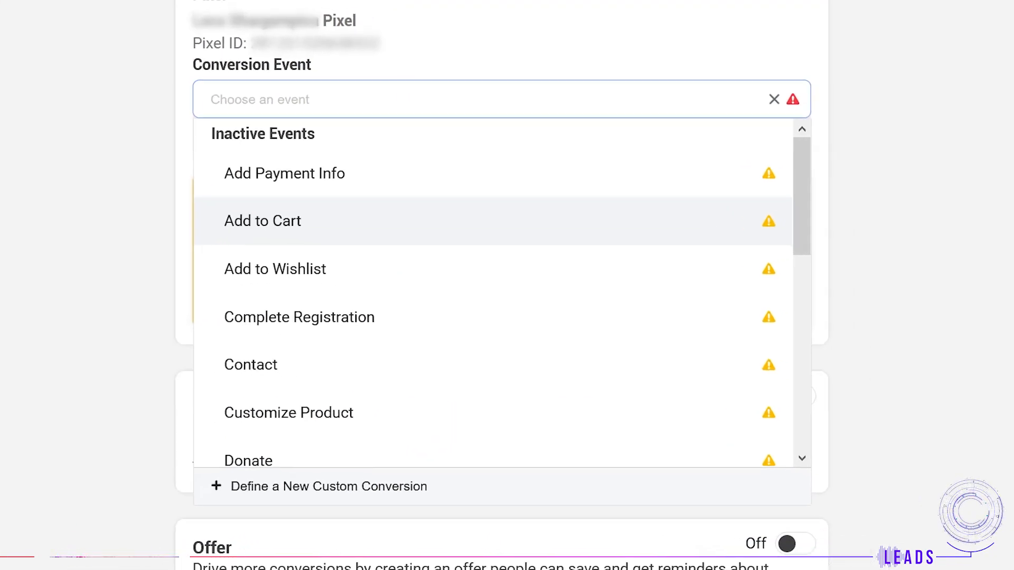
mouse_move(620, 289)
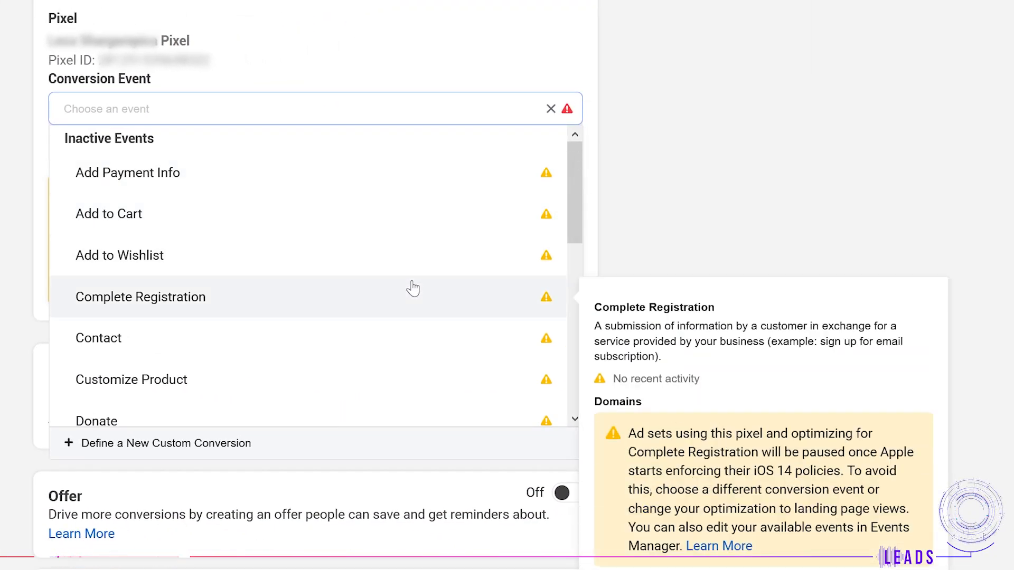
scroll(412, 287, "down", 2)
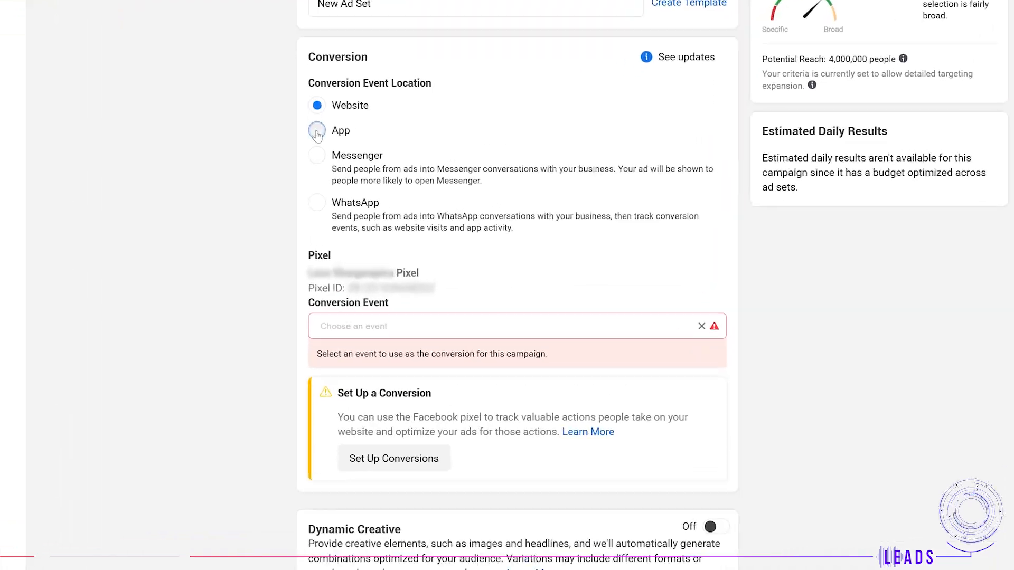
left_click(398, 161)
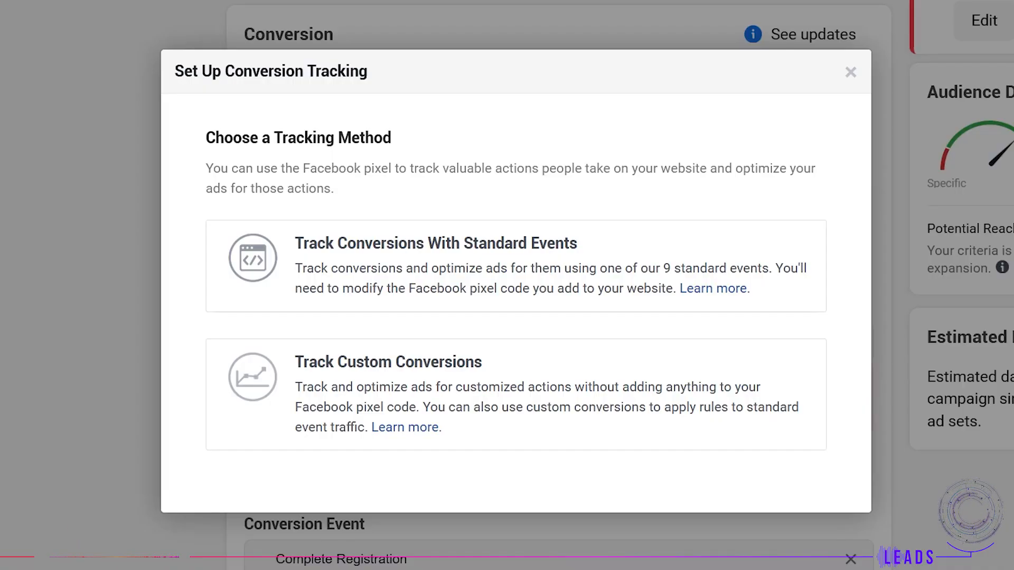
- Set up conversion tracking with standard events and turn off Send Event Parameters for the View Content event
left_click(788, 283)
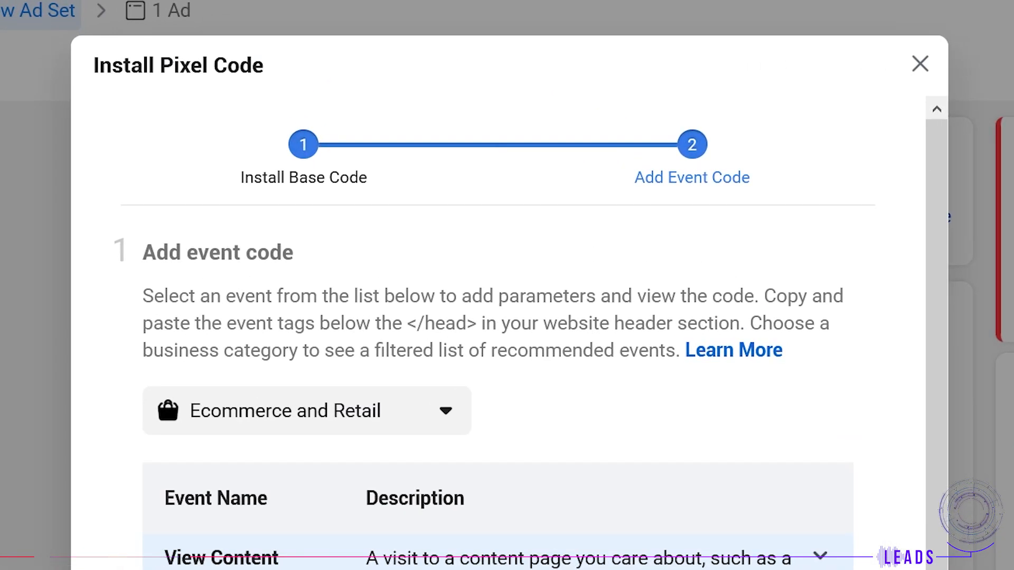
left_click(446, 411)
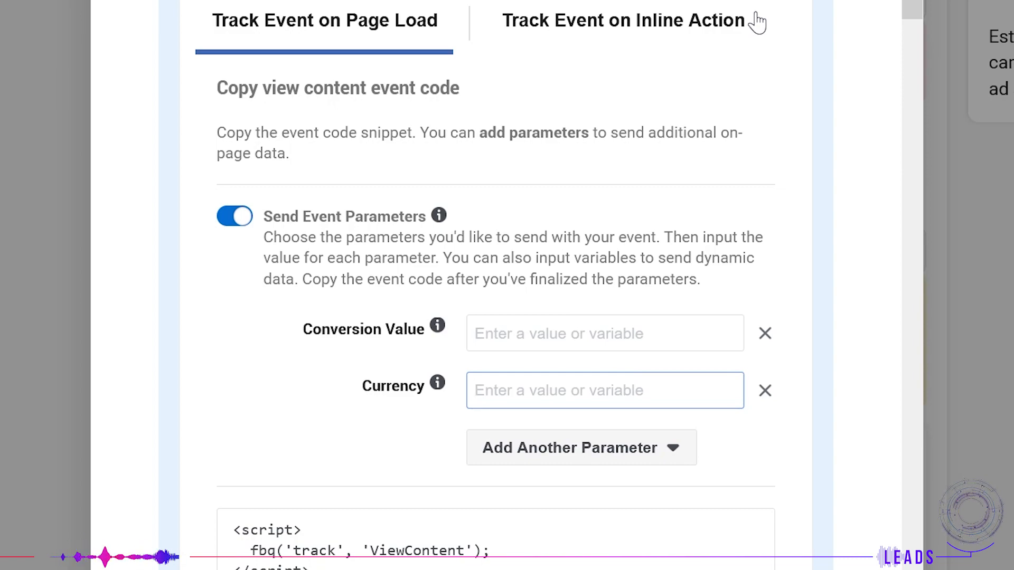
left_click(230, 222)
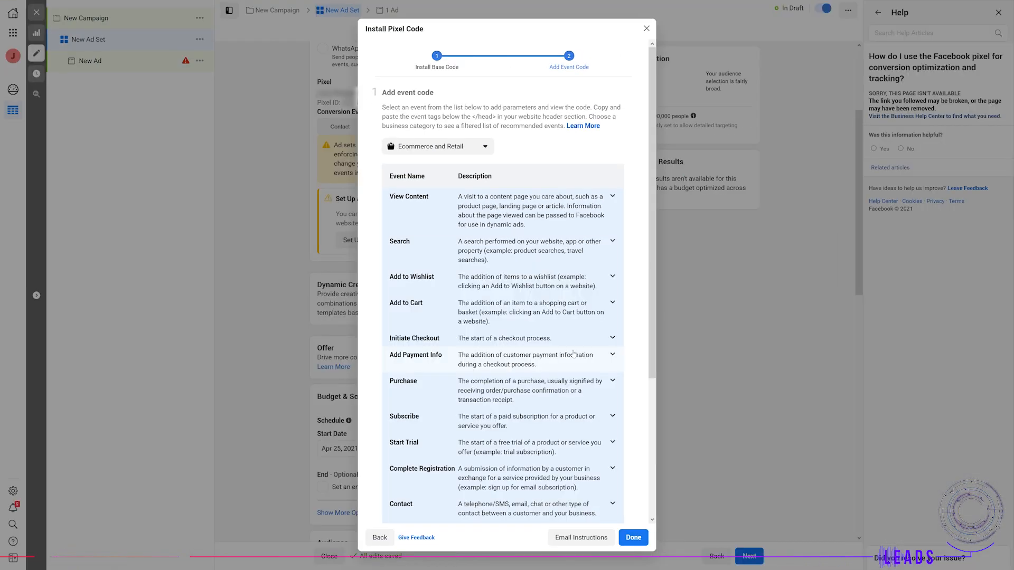
scroll(574, 354, "down", 4)
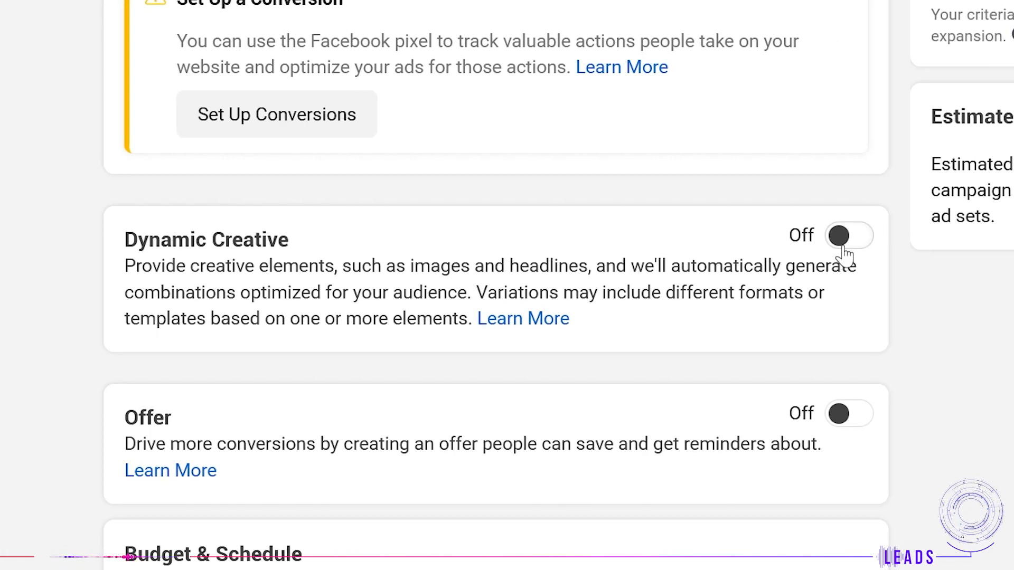
- Turn on Dynamic Creative for the ad set and accept its explanation dialog
left_click(844, 250)
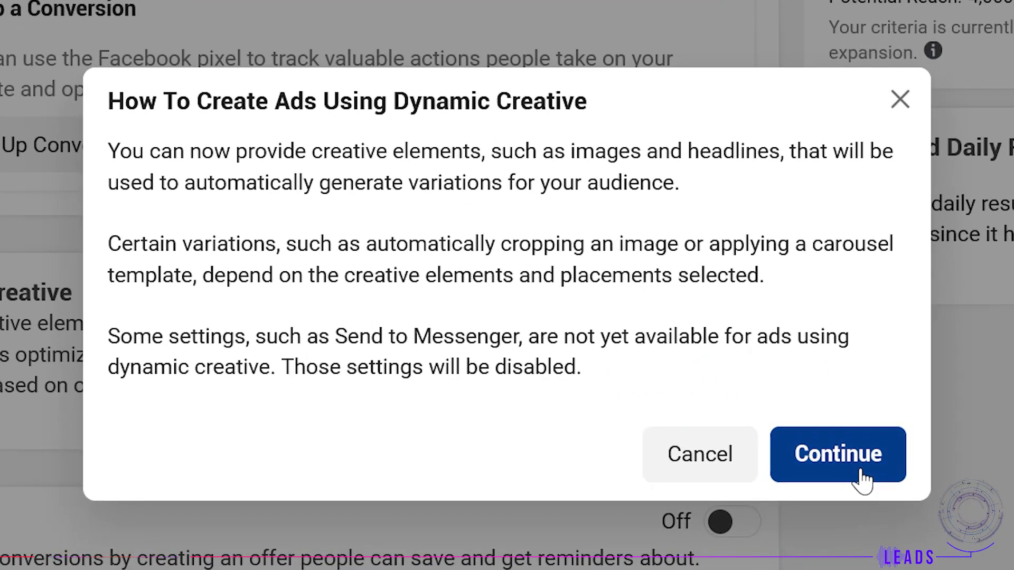
left_click(862, 478)
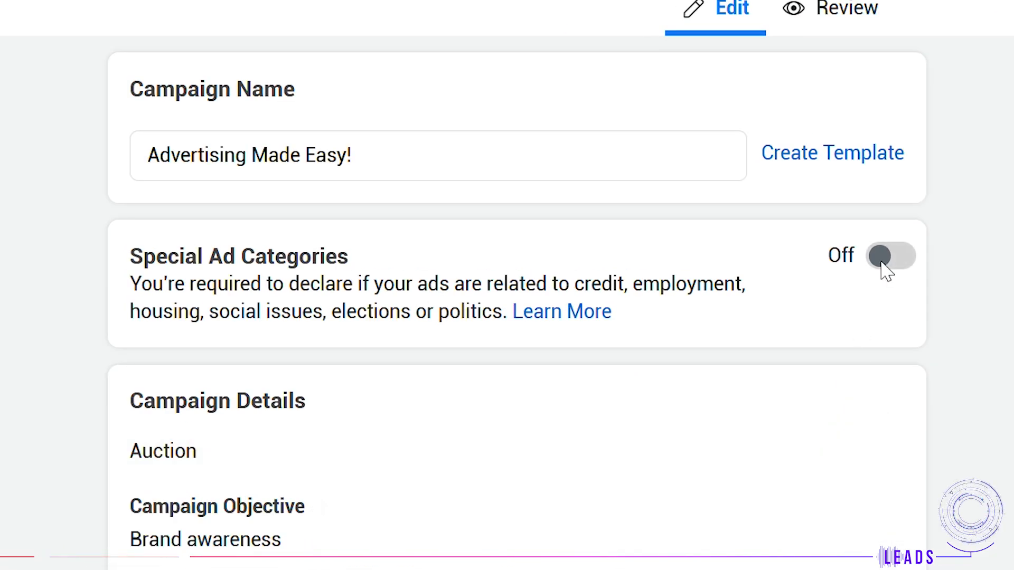
- Turn on Special Ad Categories, try declaring the Credit category, and clear it again
left_click(886, 269)
left_click(833, 375)
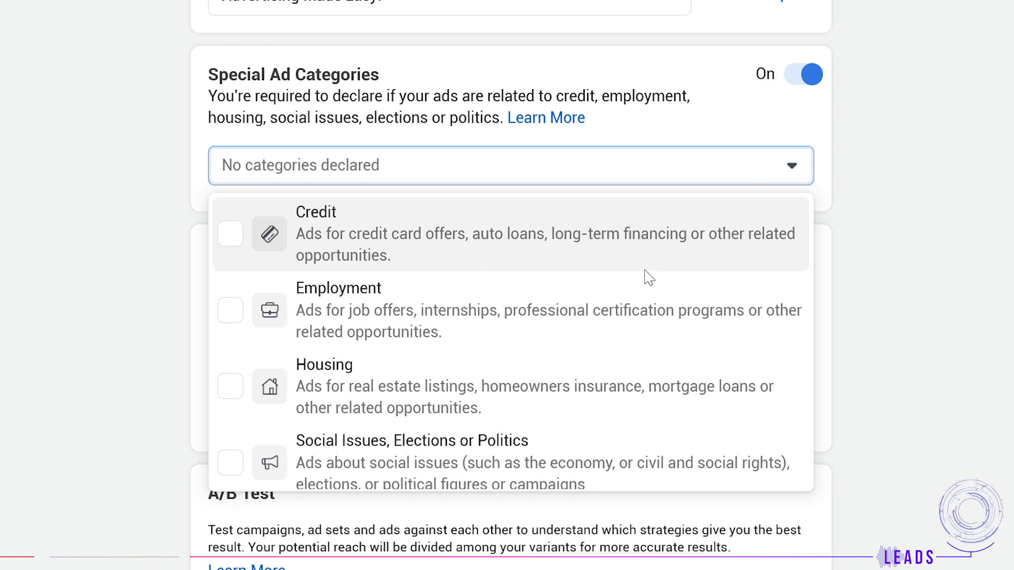
scroll(639, 290, "down", 1)
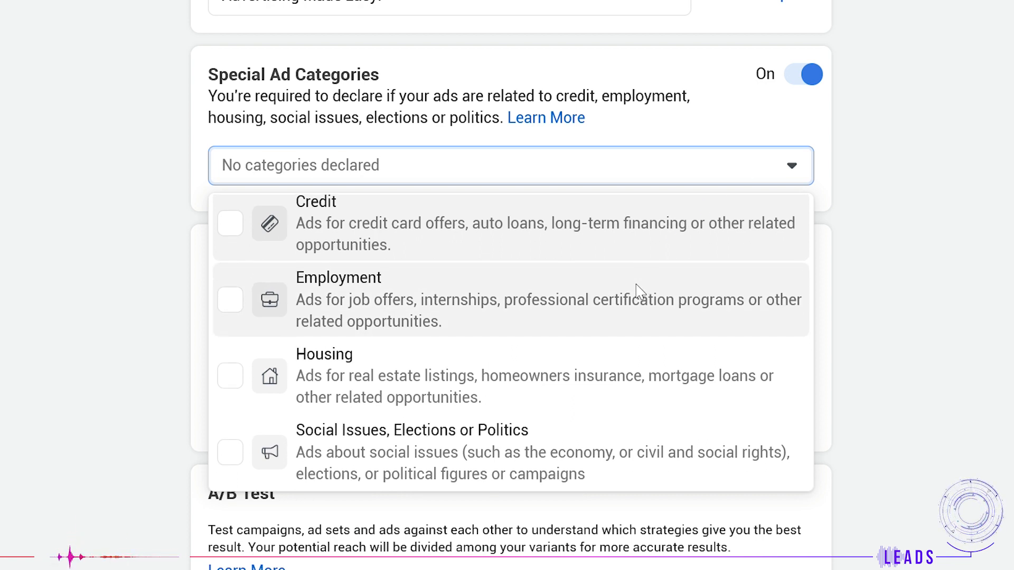
left_click(637, 214)
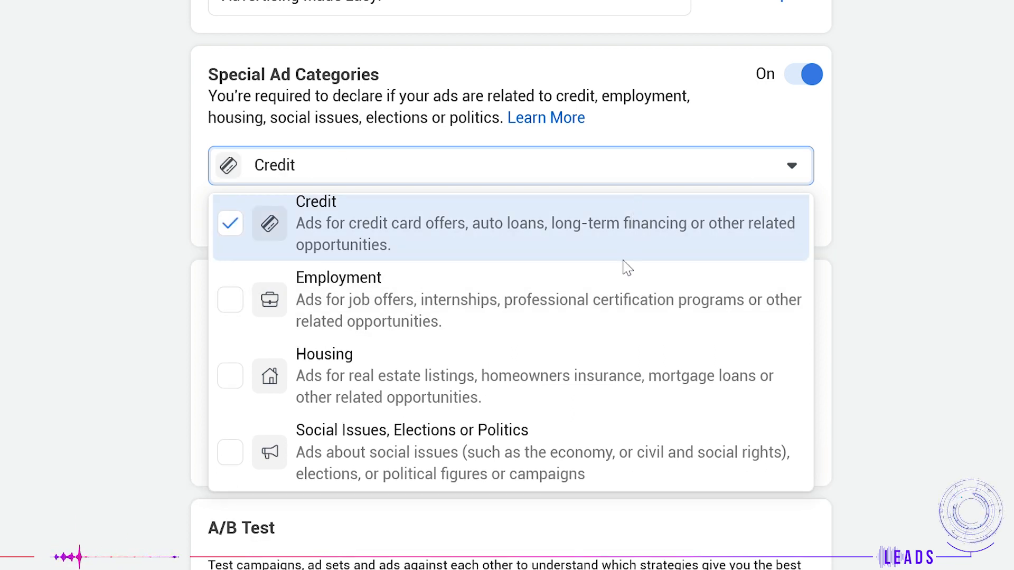
left_click(232, 225)
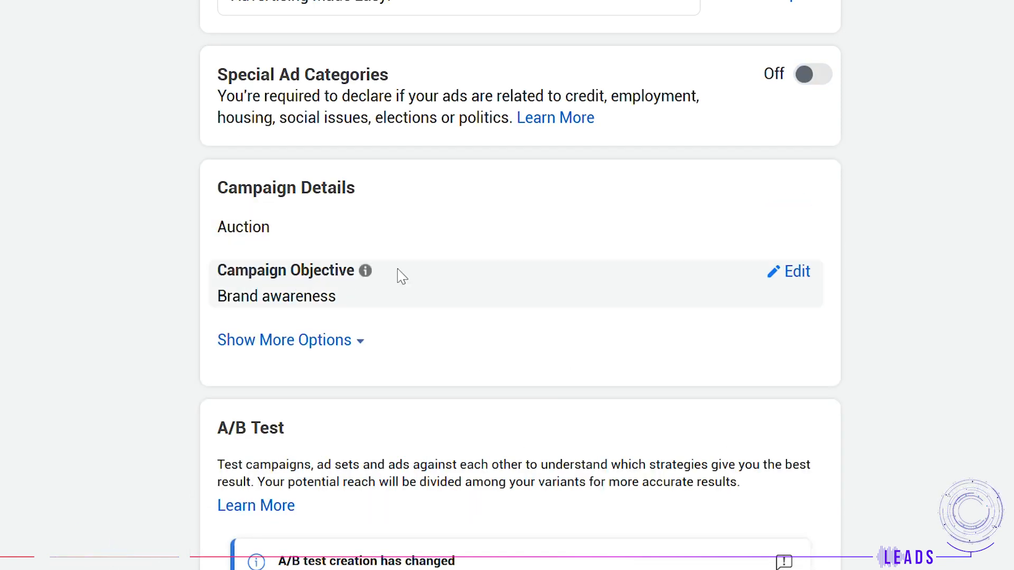
- Turn on Special Ad Categories and declare Credit, Employment, Housing, and Social Issues, Elections or Politics
left_click(803, 79)
left_click(562, 176)
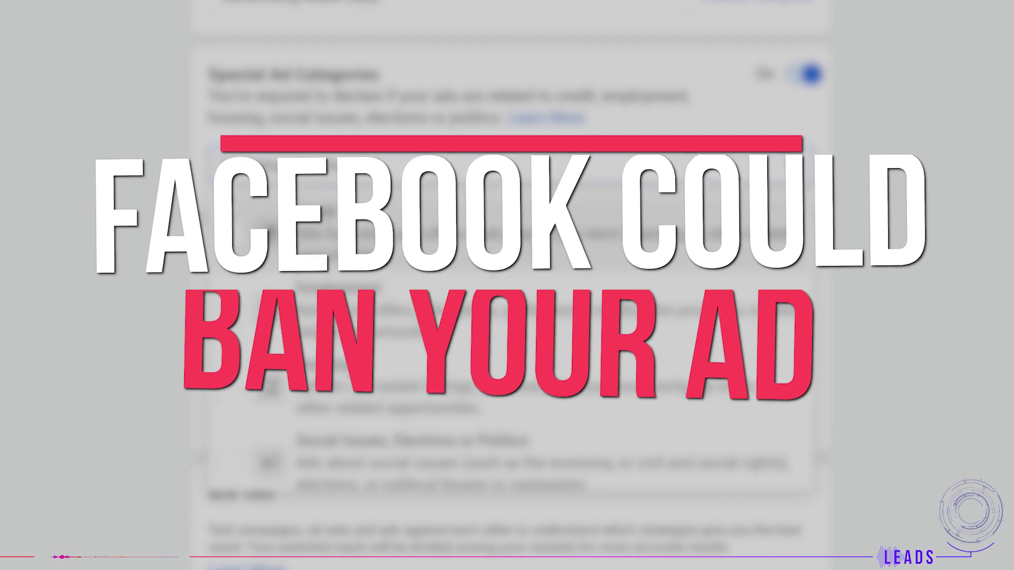
left_click(535, 227)
left_click(533, 306)
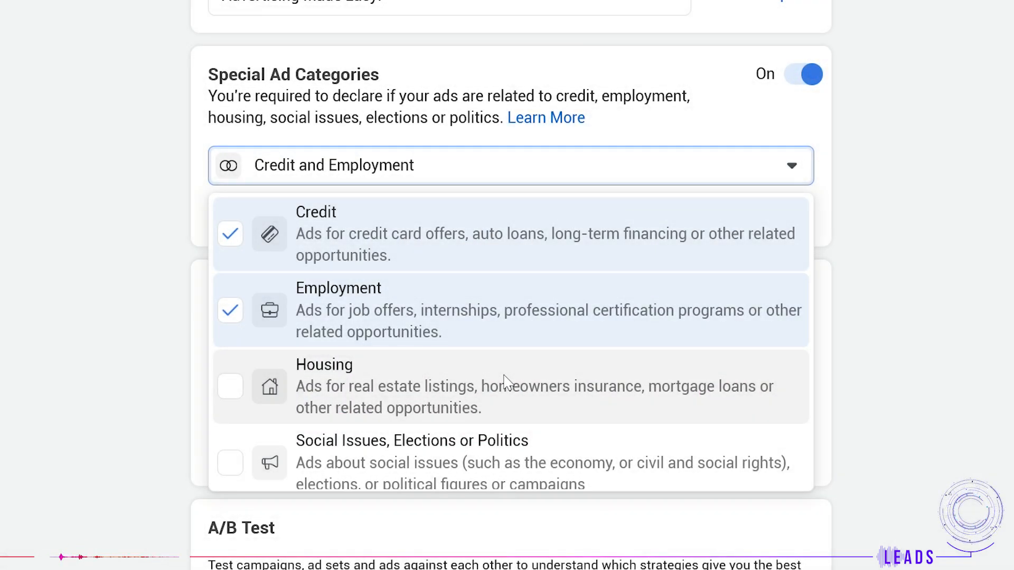
left_click(504, 385)
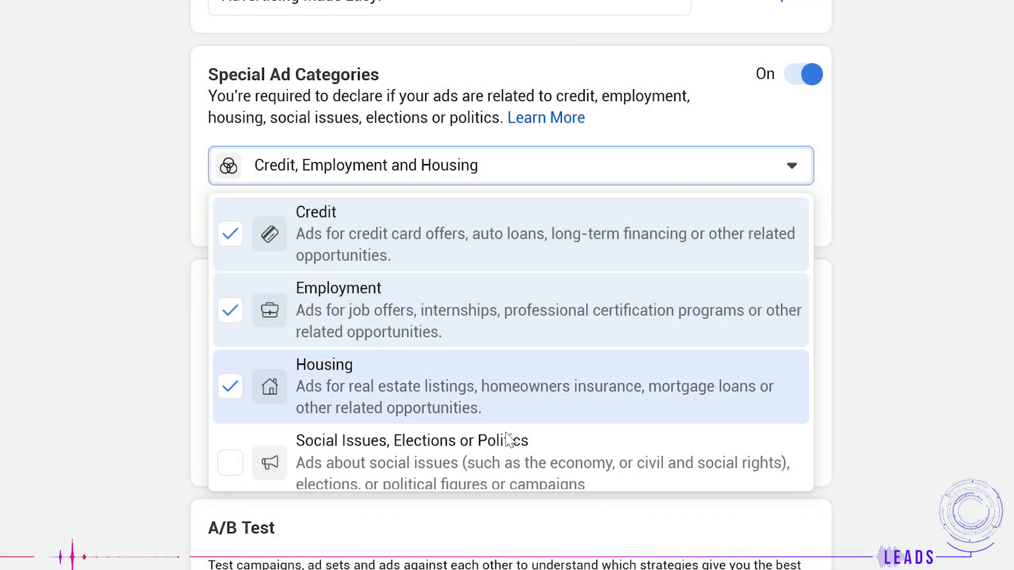
left_click(509, 465)
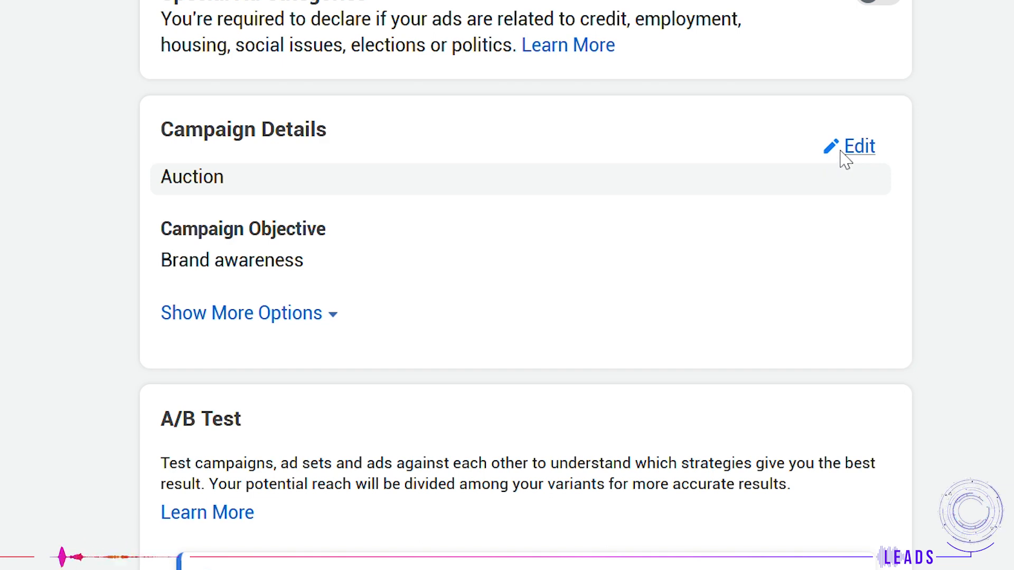
- Open the campaign's buying type for editing and choose Auction
left_click(842, 153)
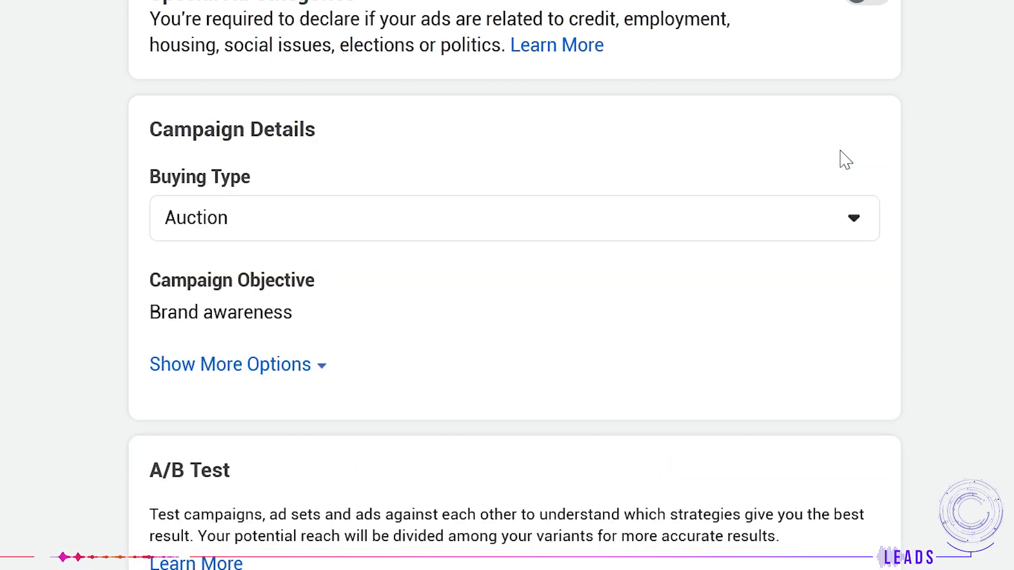
left_click(738, 216)
left_click(684, 283)
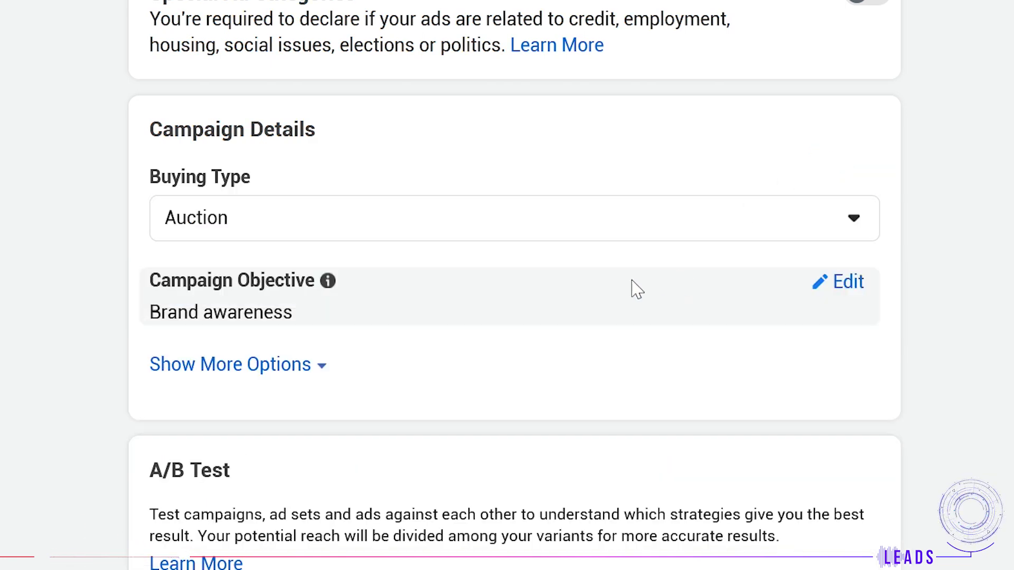
- Open the campaign objective for editing and try Reach, Traffic, Engagement and App installs
left_click(845, 283)
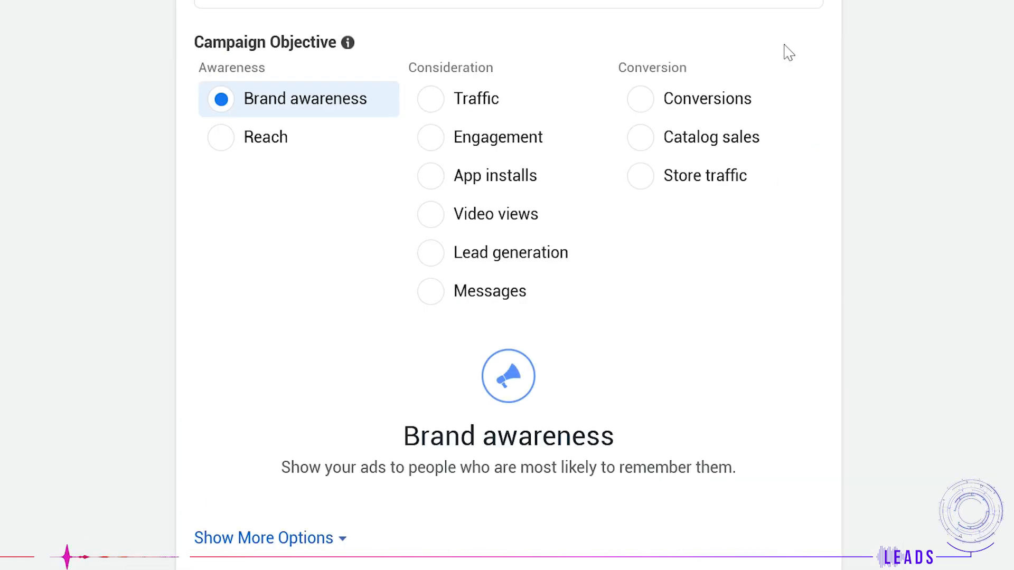
left_click(268, 136)
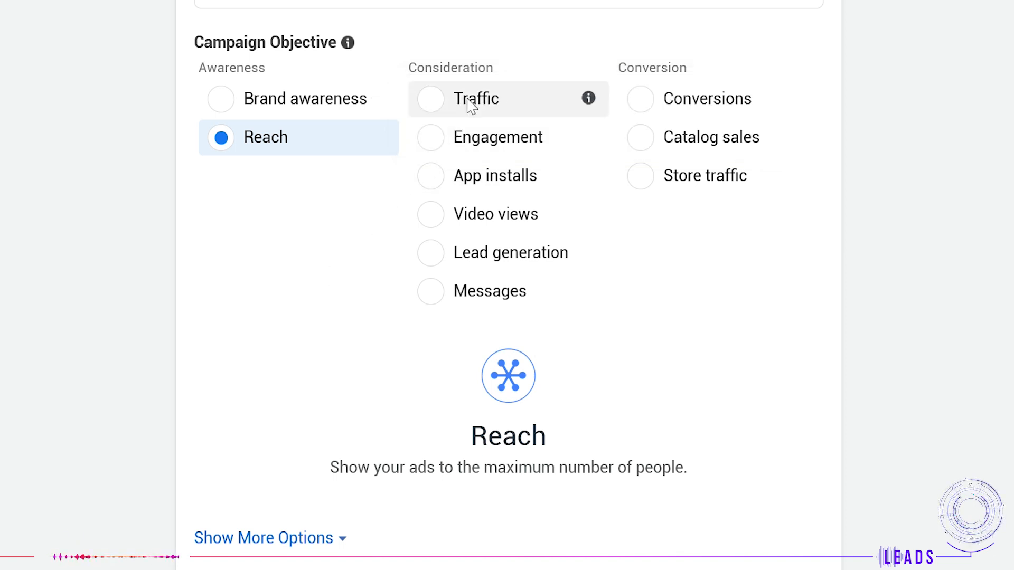
left_click(469, 100)
left_click(469, 142)
left_click(468, 177)
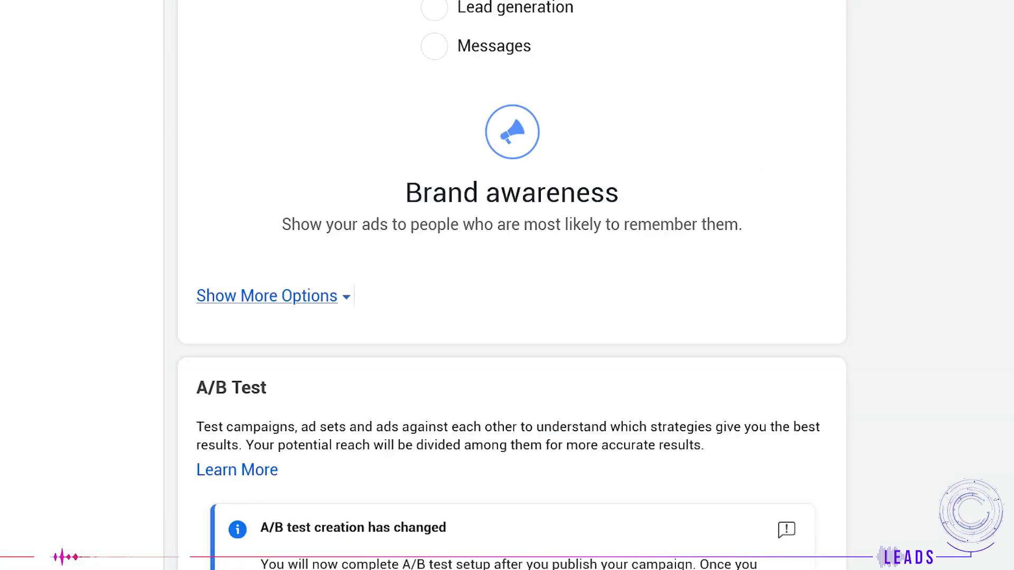
- Reveal the additional campaign detail options and enable a campaign spending limit
left_click(267, 296)
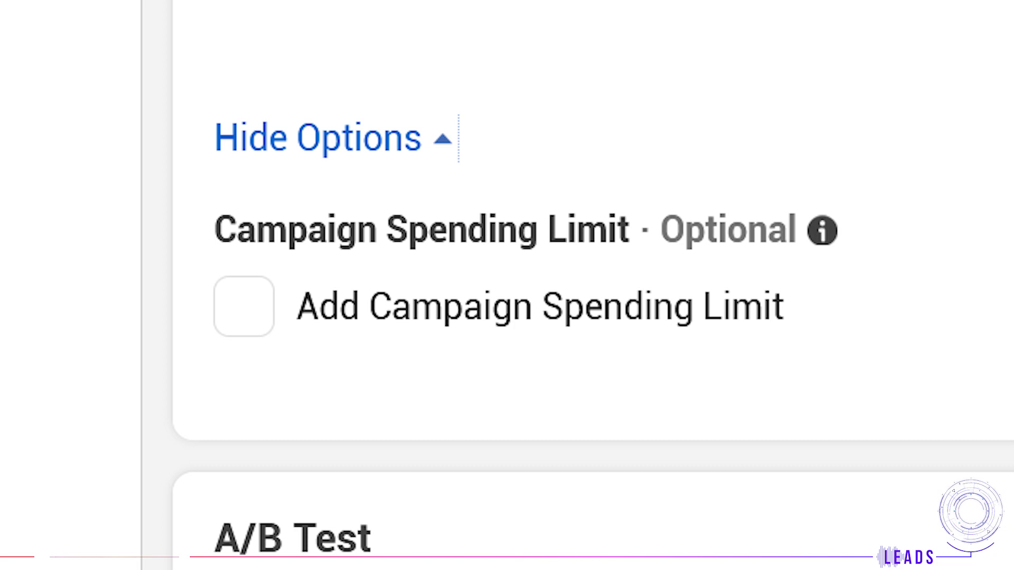
left_click(244, 306)
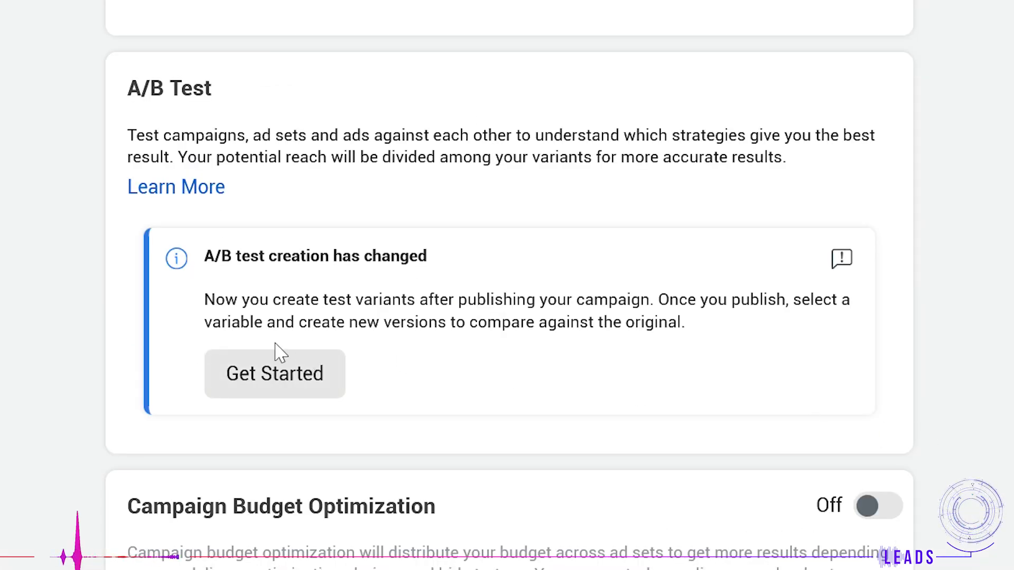
- Get started with the A/B test and try Lifetime Budget for the campaign budget before returning it to Daily Budget
left_click(269, 373)
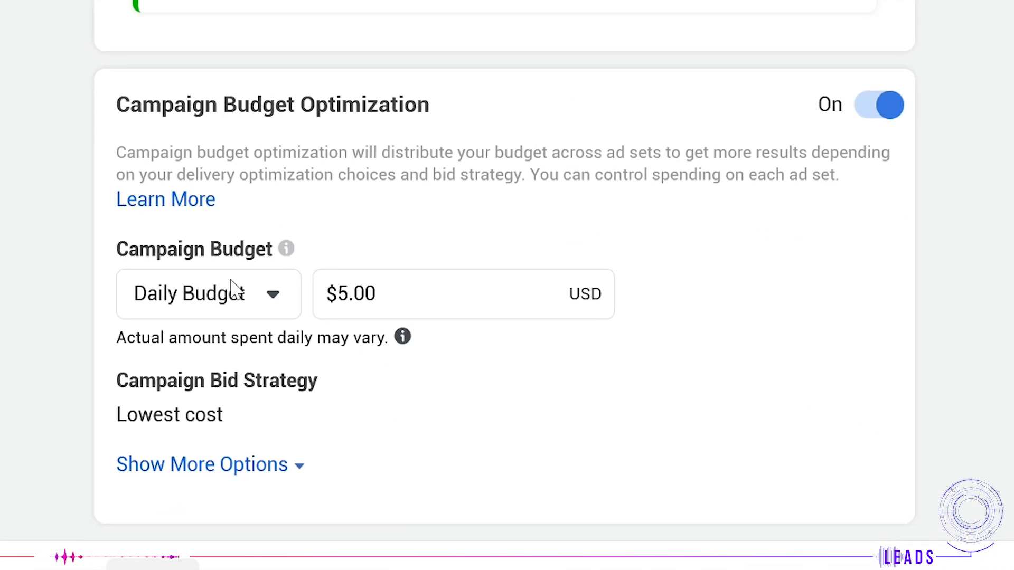
left_click(249, 314)
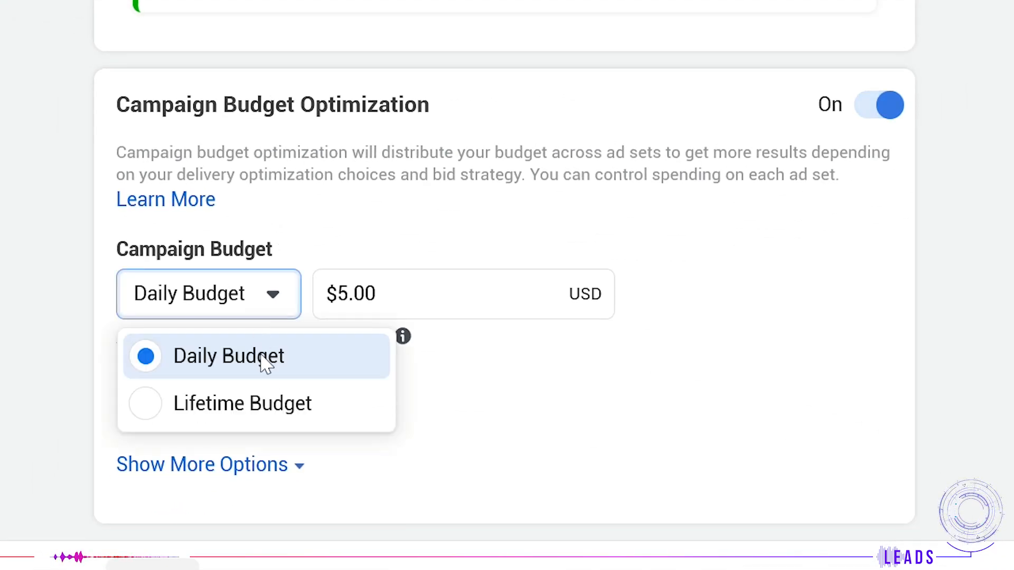
left_click(264, 422)
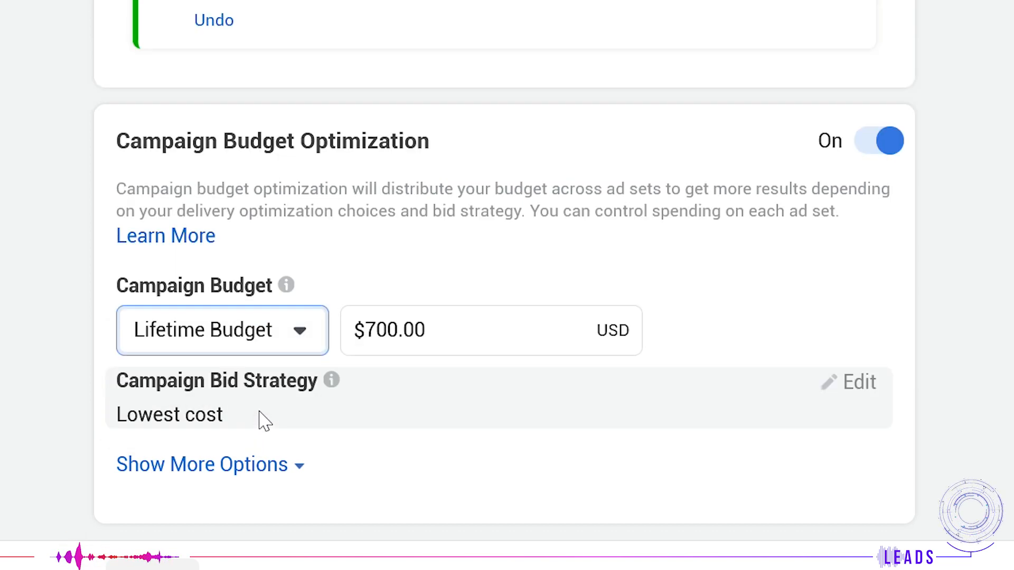
left_click(294, 339)
left_click(271, 389)
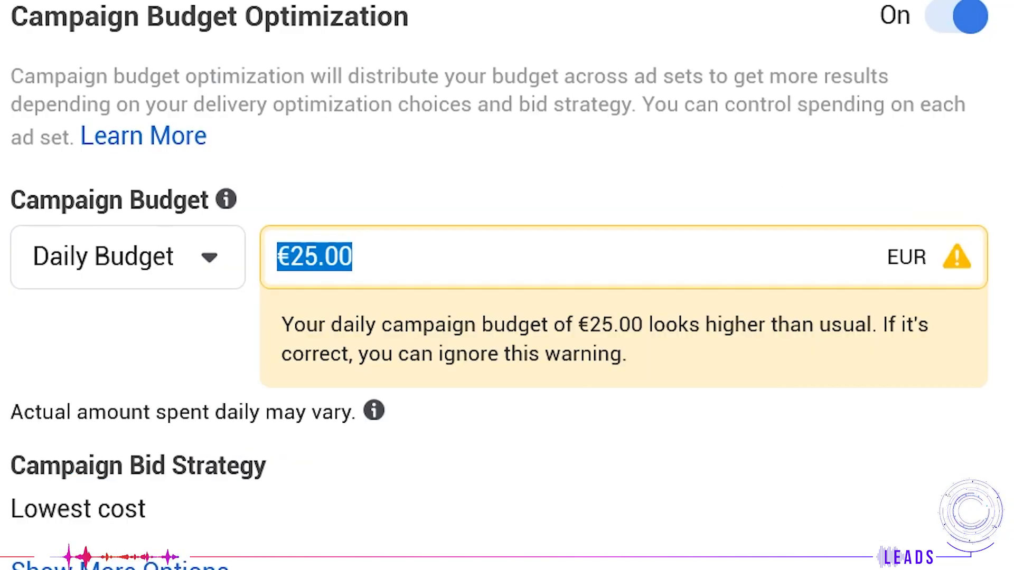
- Set the daily campaign budget to €15.00, and replace that amount with 3
type("15")
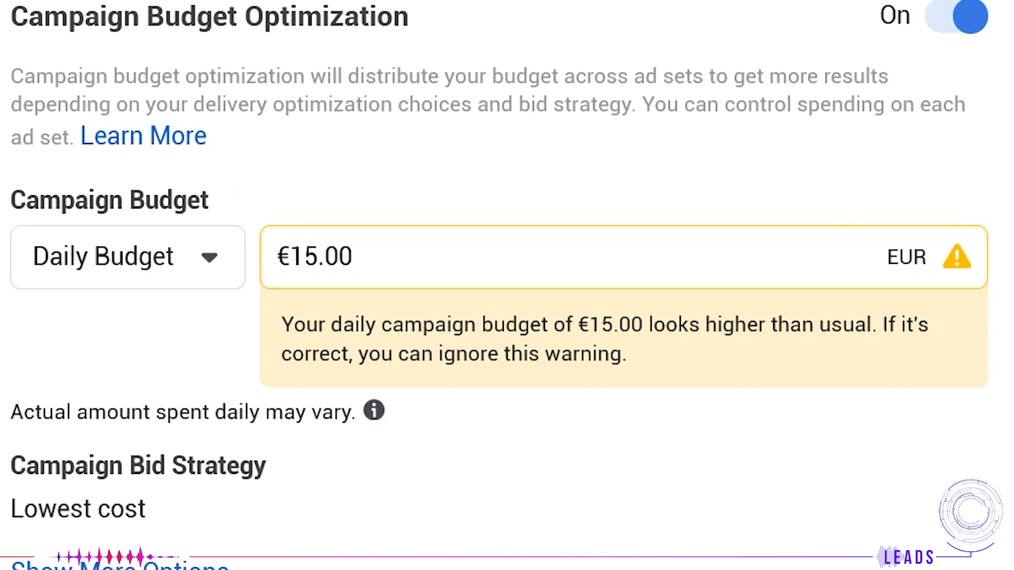
key("ctrl+a")
type("3")
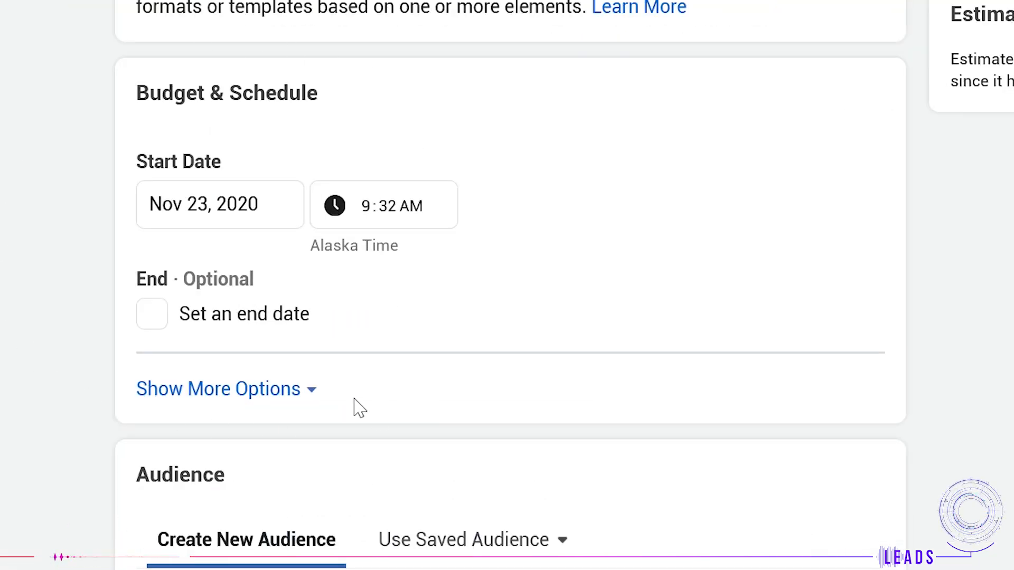
- Reveal the extra schedule options, enable an end date of 11/25/2020 for the ad set, and set its end time to 3:50
left_click(289, 390)
left_click(152, 314)
left_click(220, 375)
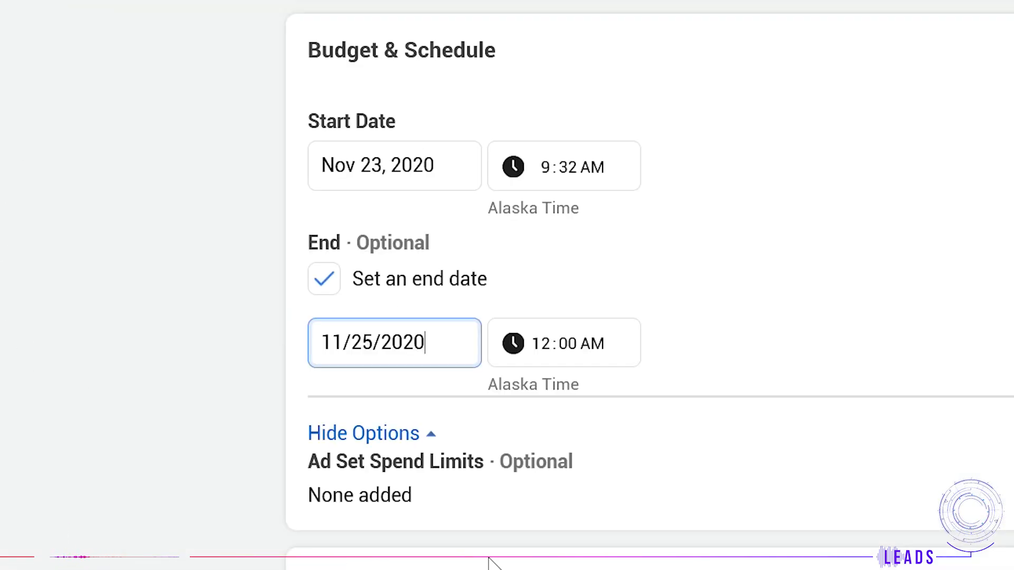
left_click(568, 343)
left_click(547, 349)
left_click(567, 346)
type("350")
- Rename the ad set as "Great AD Set!"
left_click(789, 272)
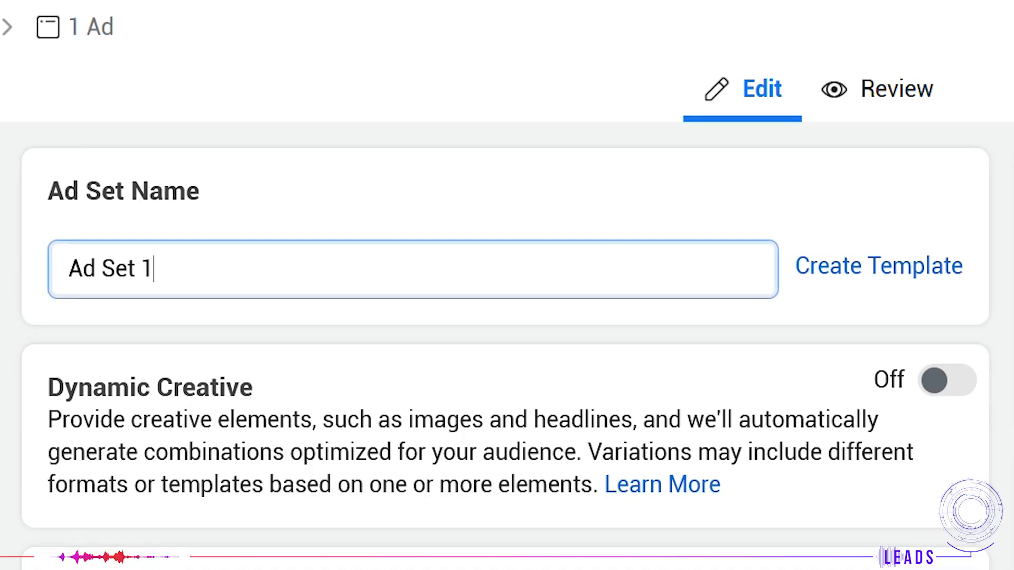
key("BackSpace")
key("BackSpace")
key("BackSpace")
key("BackSpace")
key("BackSpace")
key("BackSpace")
key("BackSpace")
key("BackSpace")
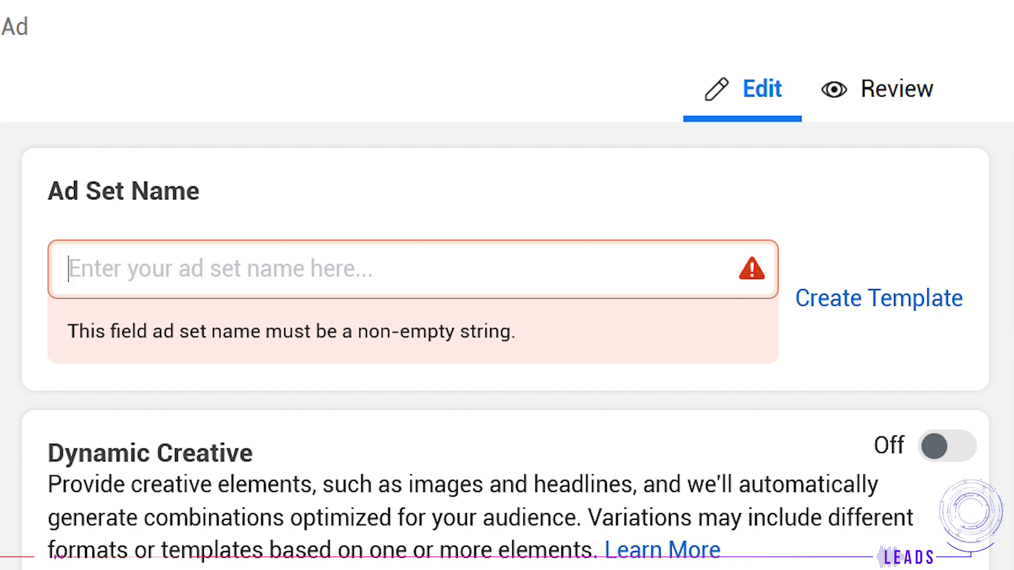
type("Great AD Set!")
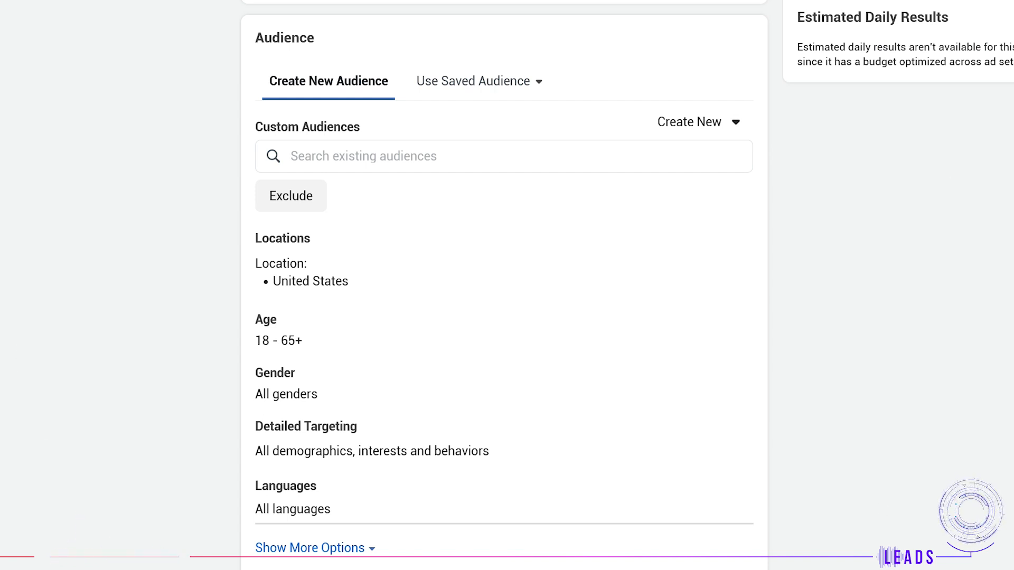
- Check the new audience types available for Custom Audiences and choose Lookalike Audience
left_click(701, 130)
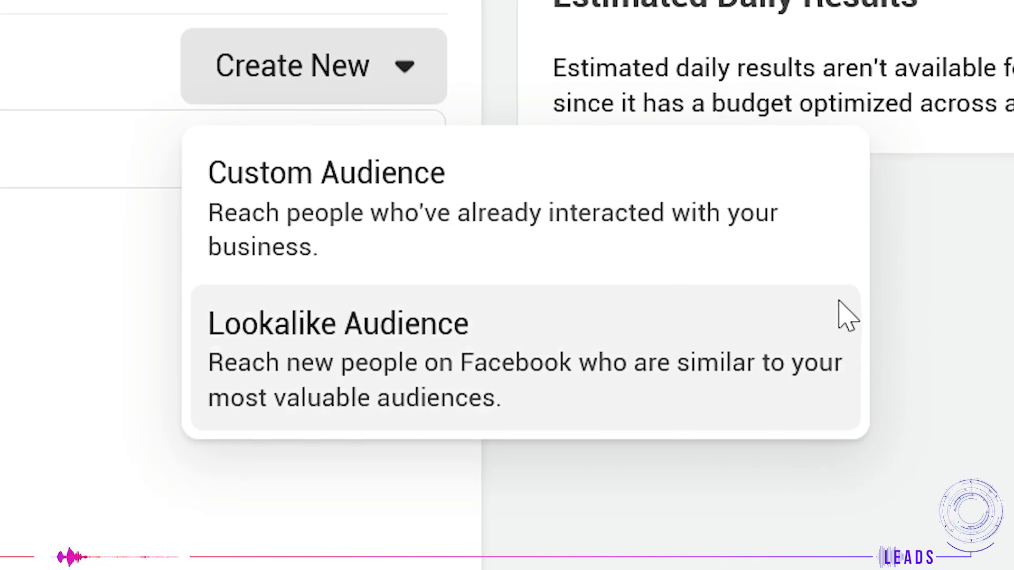
left_click(840, 313)
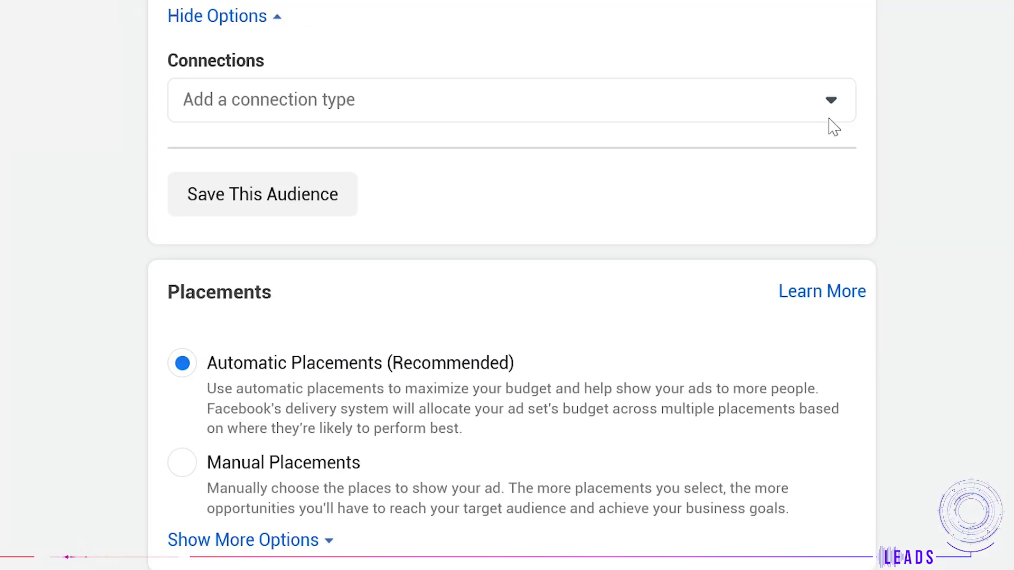
- Try the connection types People who like your Page, Friends of people who like your Page, and Exclude people who like your Page
left_click(828, 118)
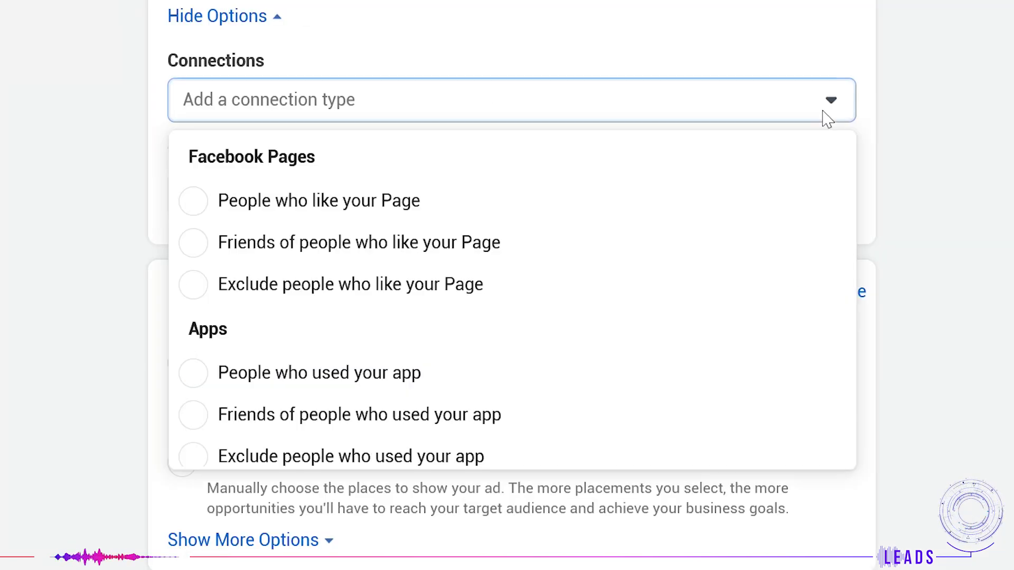
left_click(520, 217)
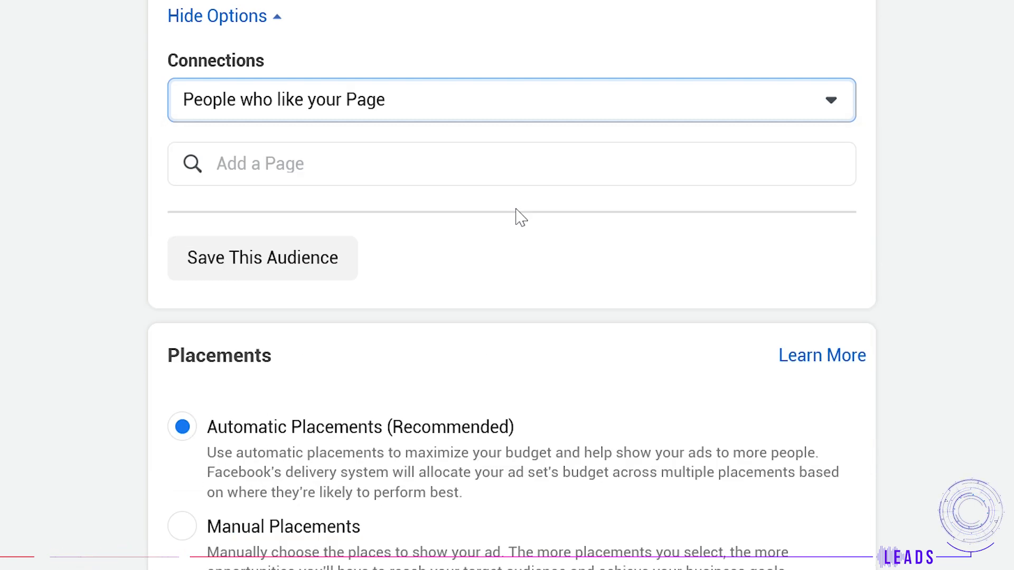
left_click(828, 101)
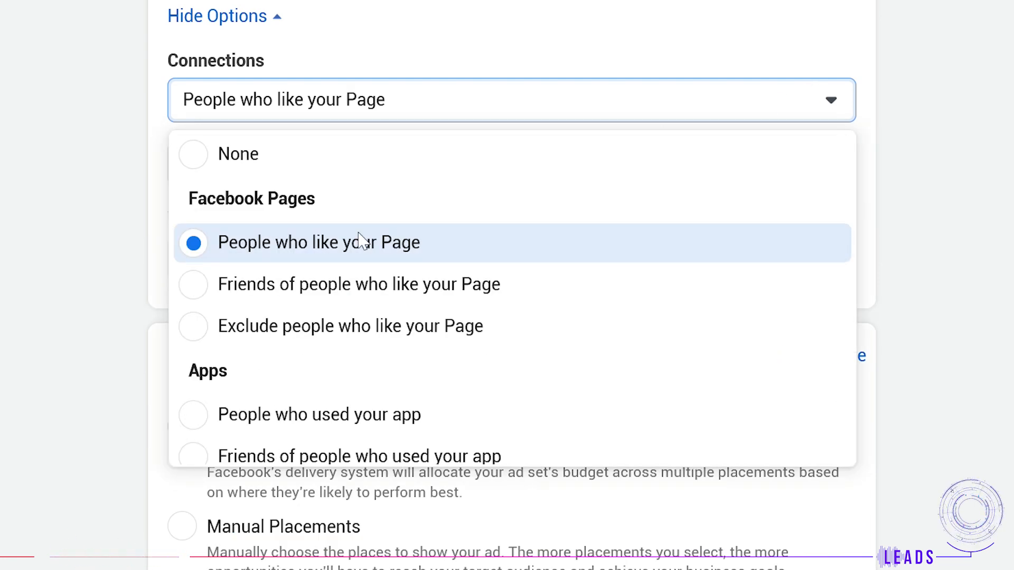
left_click(364, 280)
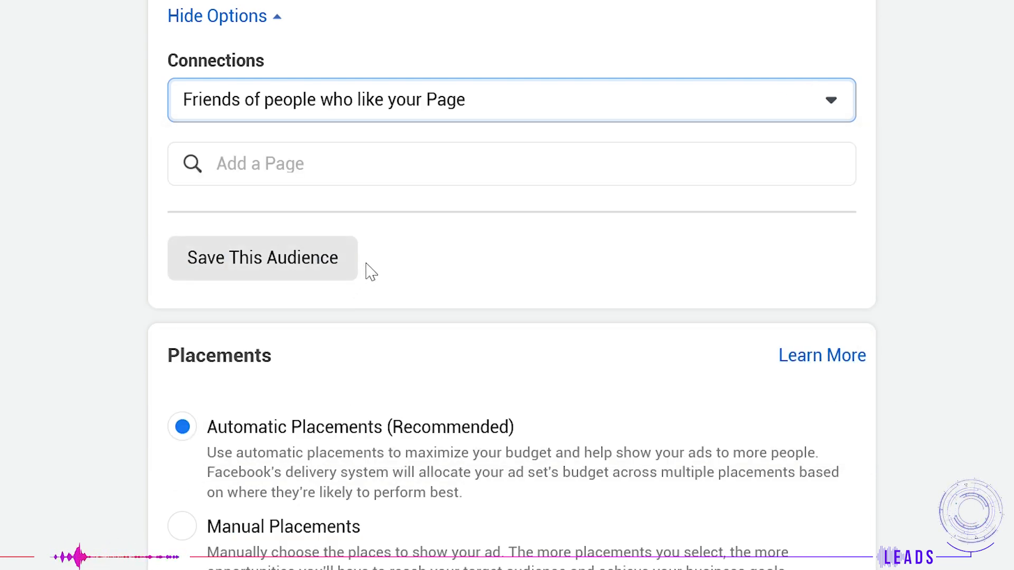
left_click(821, 115)
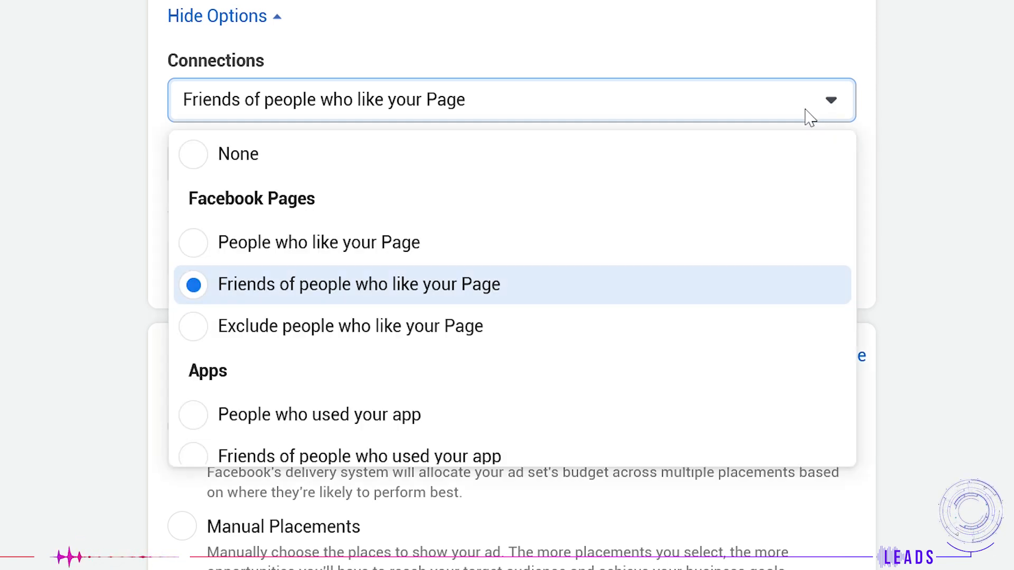
left_click(498, 339)
left_click(781, 106)
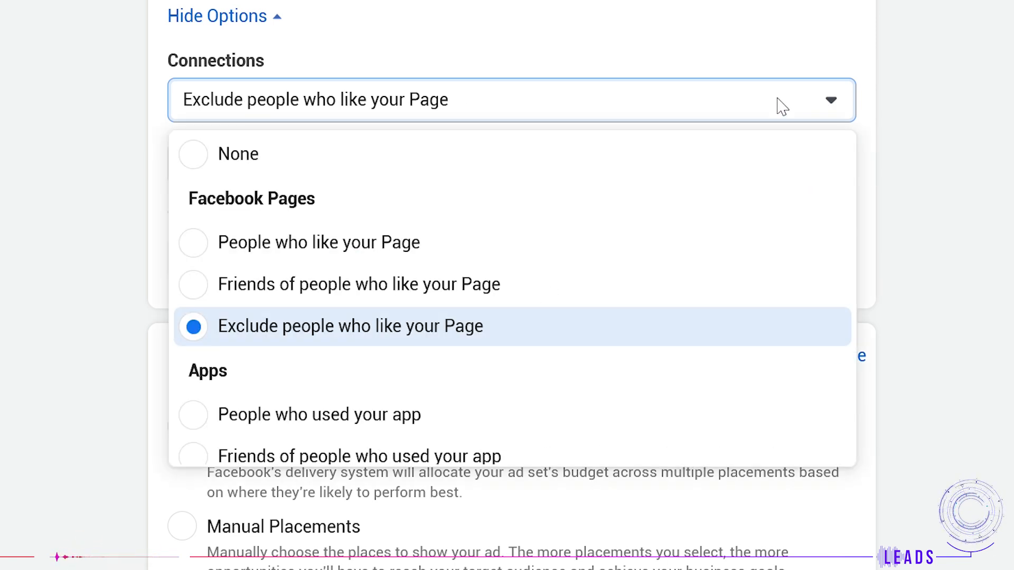
scroll(625, 249, "down", 5)
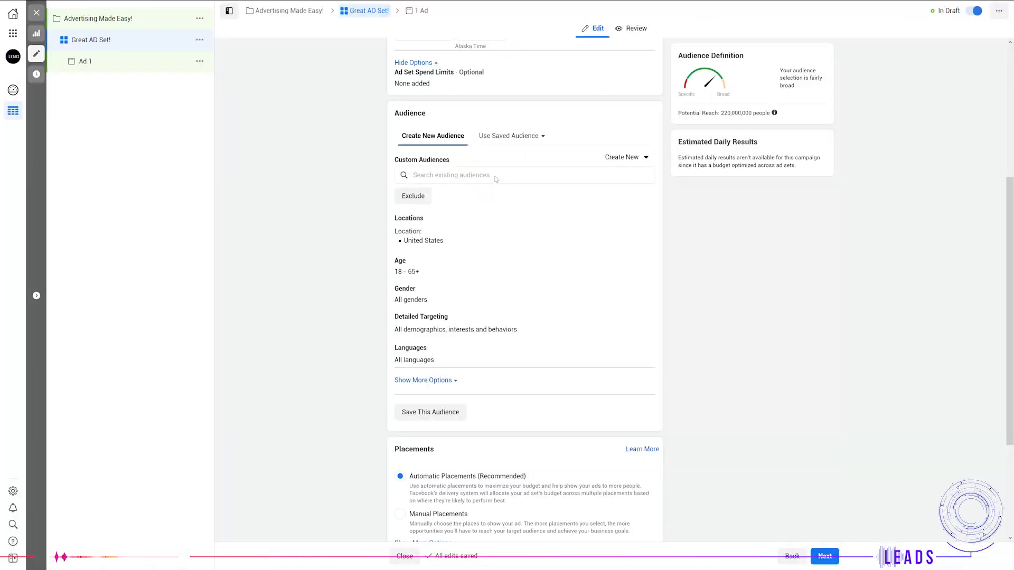
- Check the new audience options and browse the audience's selectable locations, expanding Countries
left_click(626, 160)
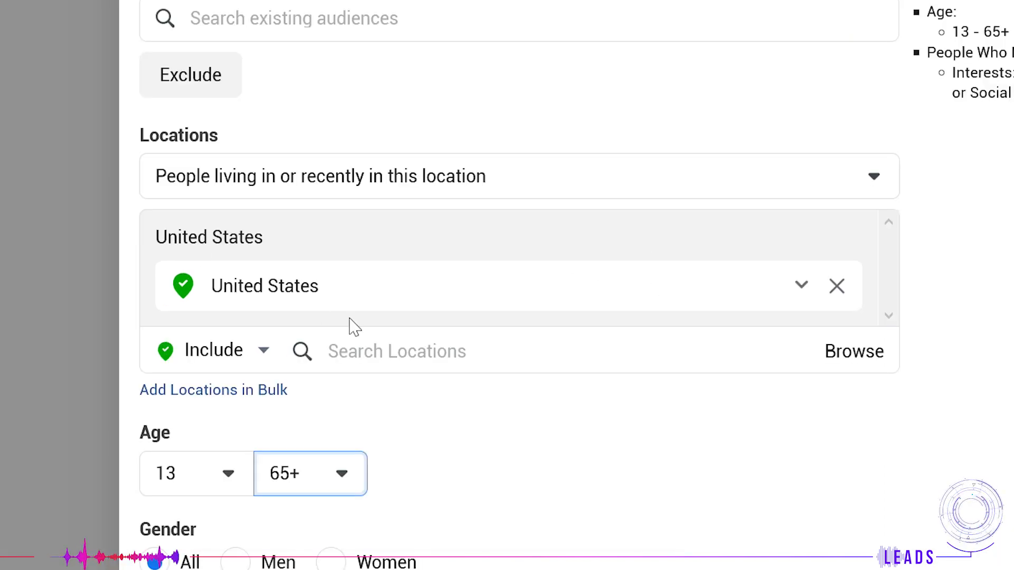
left_click(835, 350)
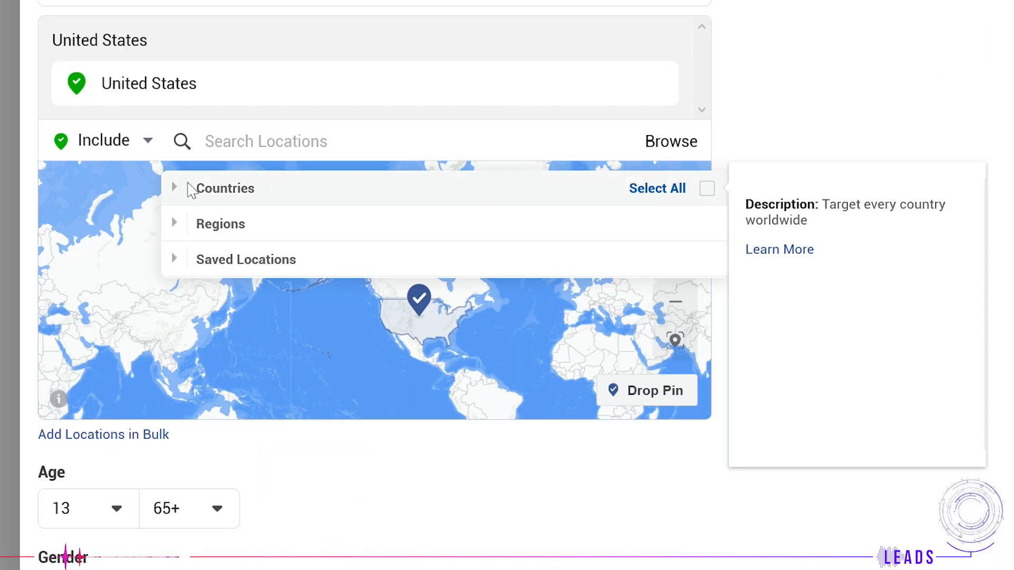
left_click(191, 190)
scroll(283, 280, "down", 2)
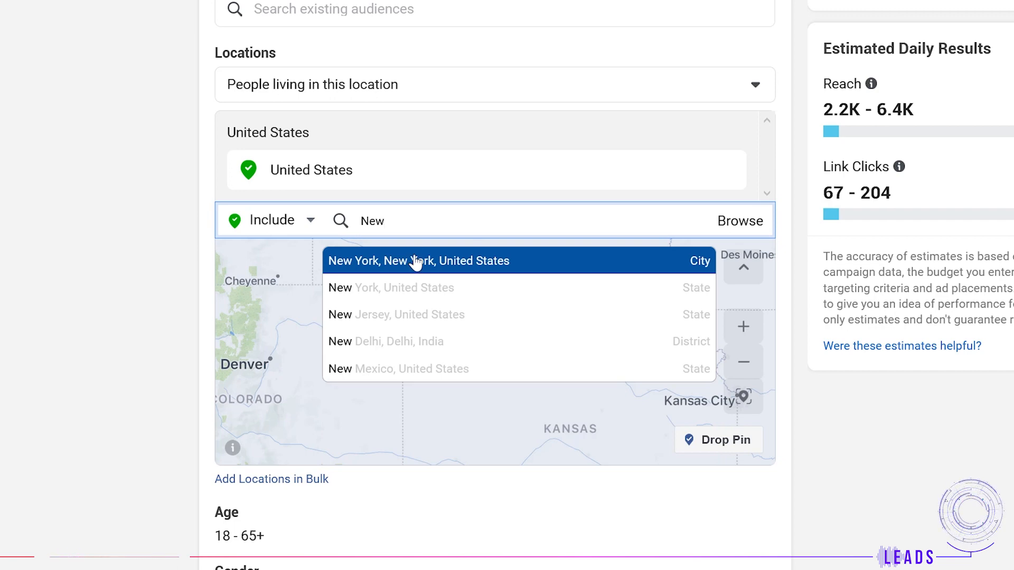
- Target the city of New York, New York, United States and set its radius to 23 mi
left_click(416, 261)
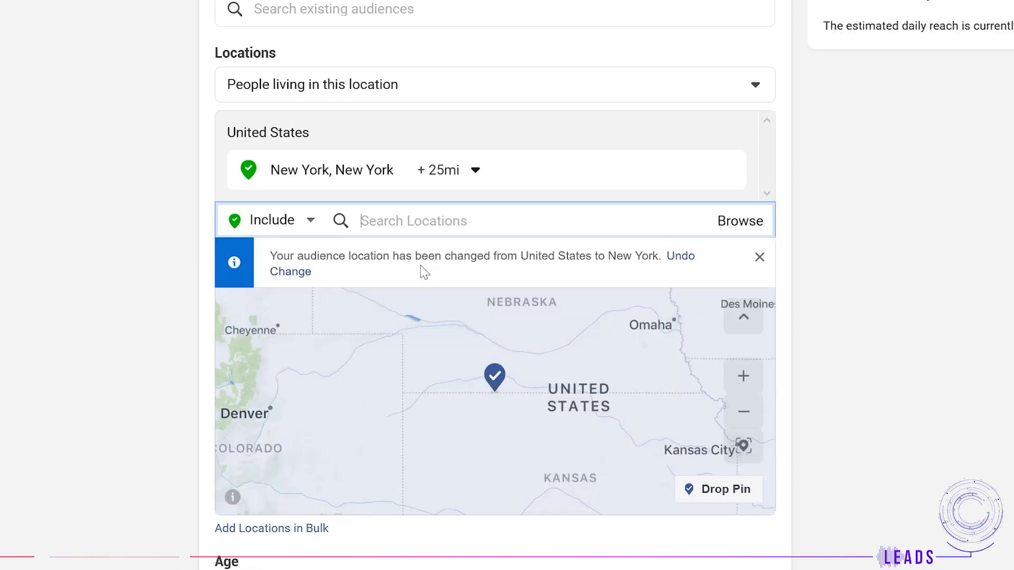
left_click(448, 180)
left_click_drag(486, 287, 473, 288)
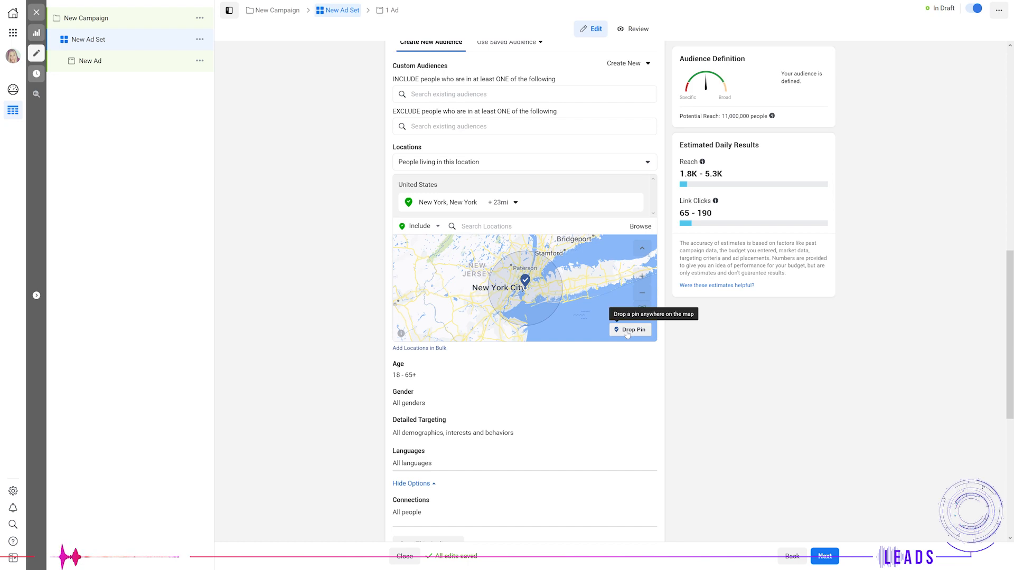
- Drop a location pin in New Jersey, west of Paterson, and adjust the pin's radius
left_click(630, 330)
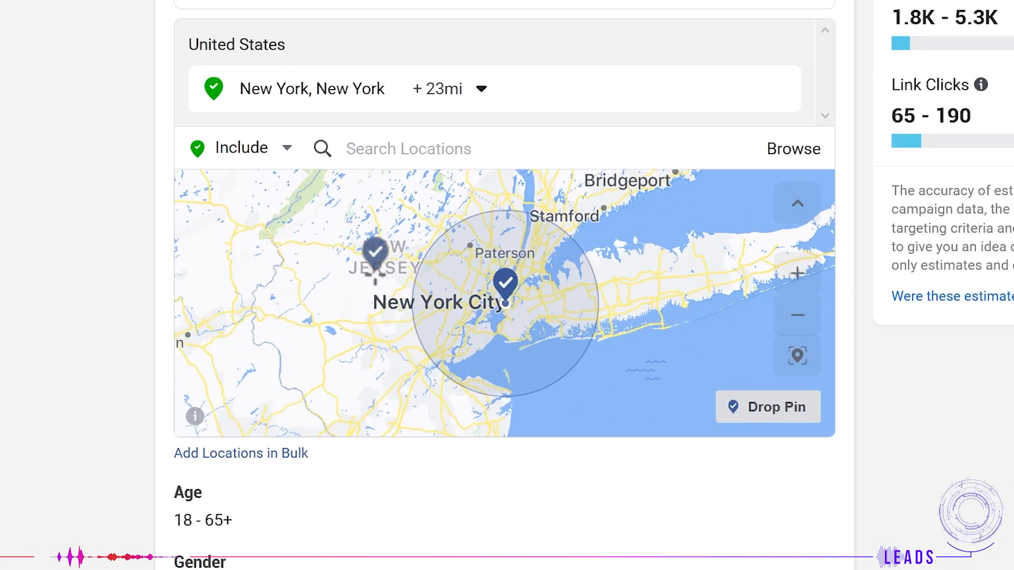
left_click(465, 276)
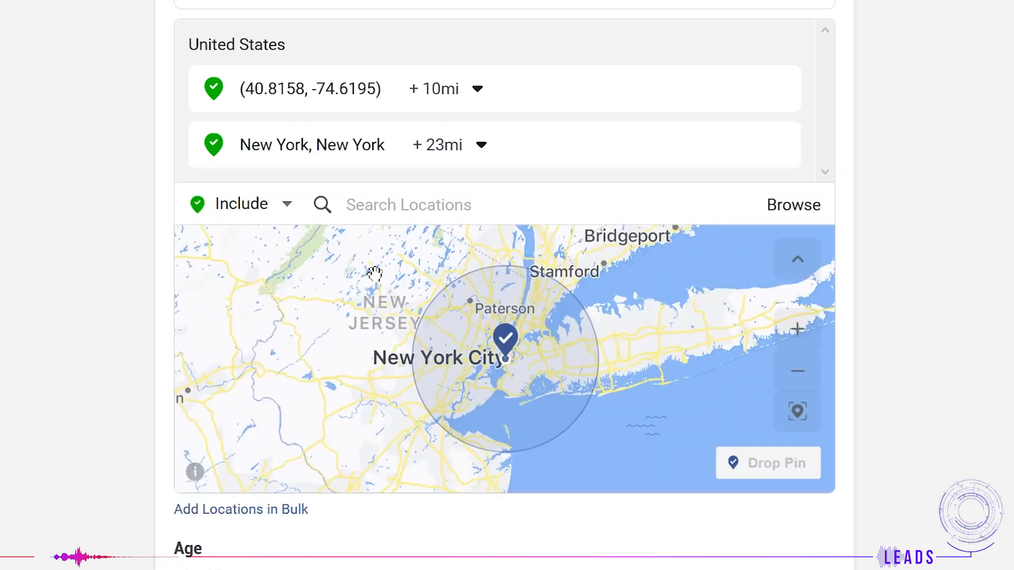
left_click(442, 90)
left_click_drag(429, 158, 452, 162)
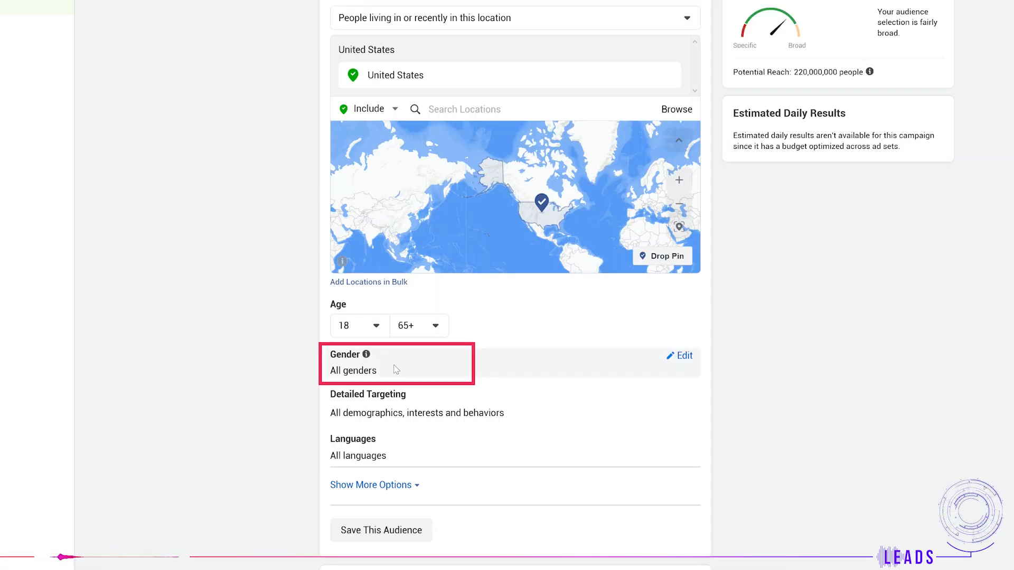
- Open the audience's gender setting for editing and set the age range to 13 through 65+
left_click(680, 355)
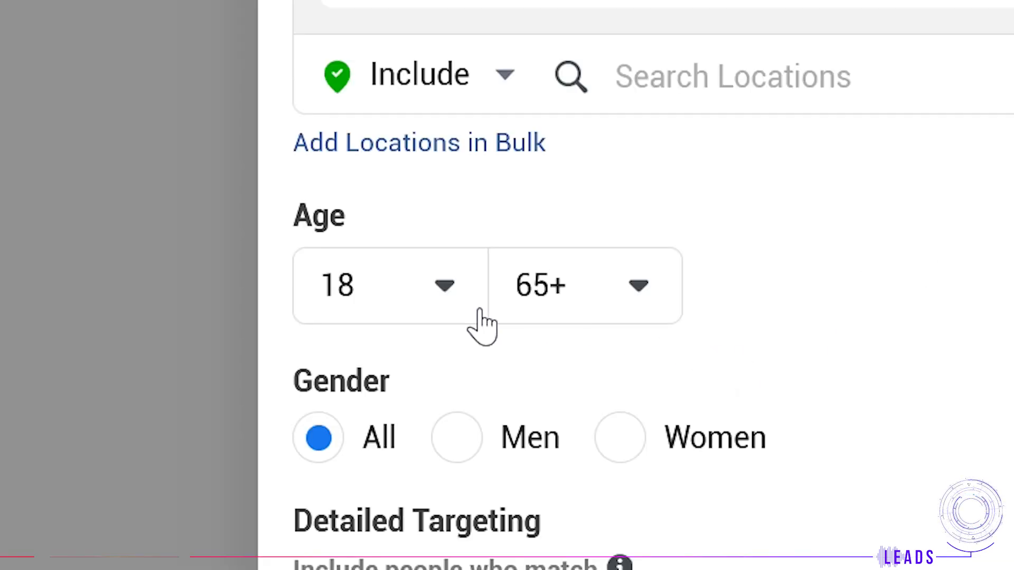
left_click(450, 304)
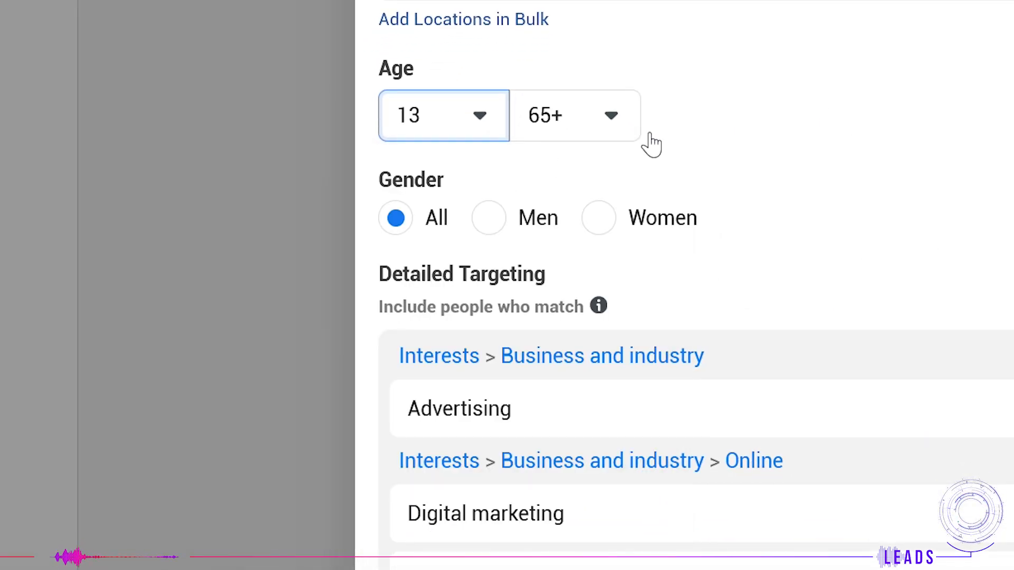
left_click(634, 132)
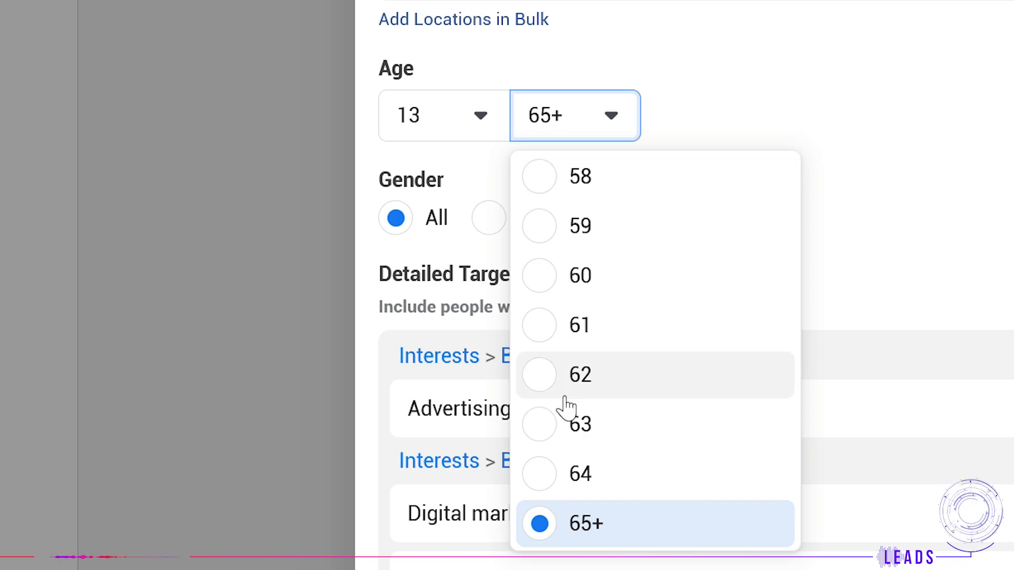
left_click(616, 518)
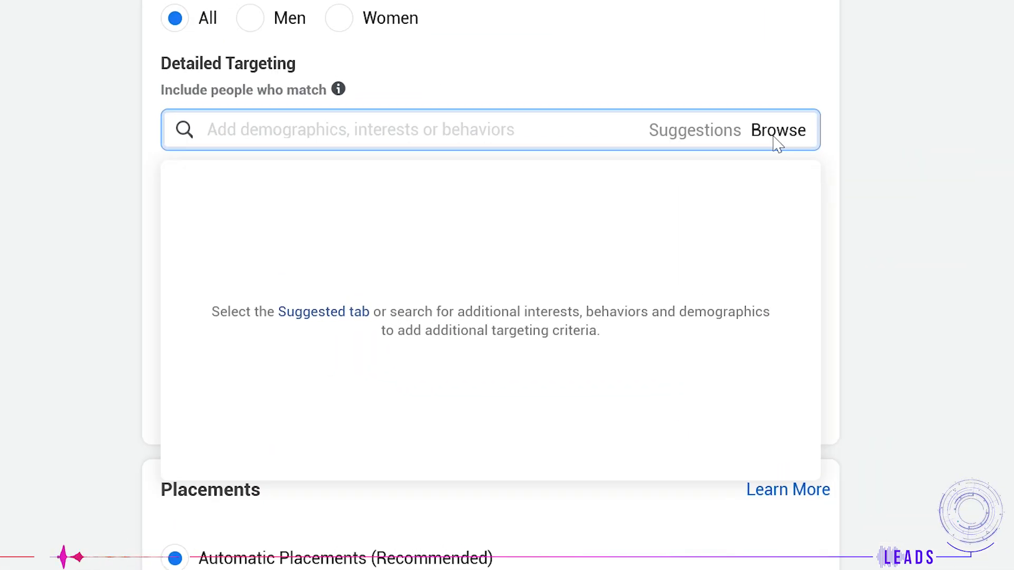
- Browse the detailed targeting categories, expanding Demographics, Interests and Behaviors to examine their options
left_click(639, 251)
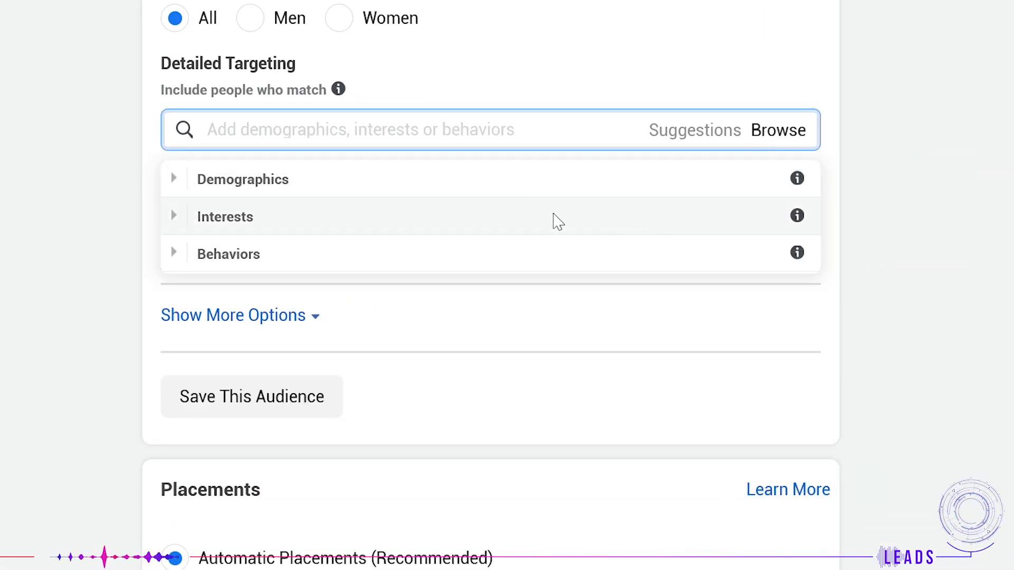
left_click(173, 179)
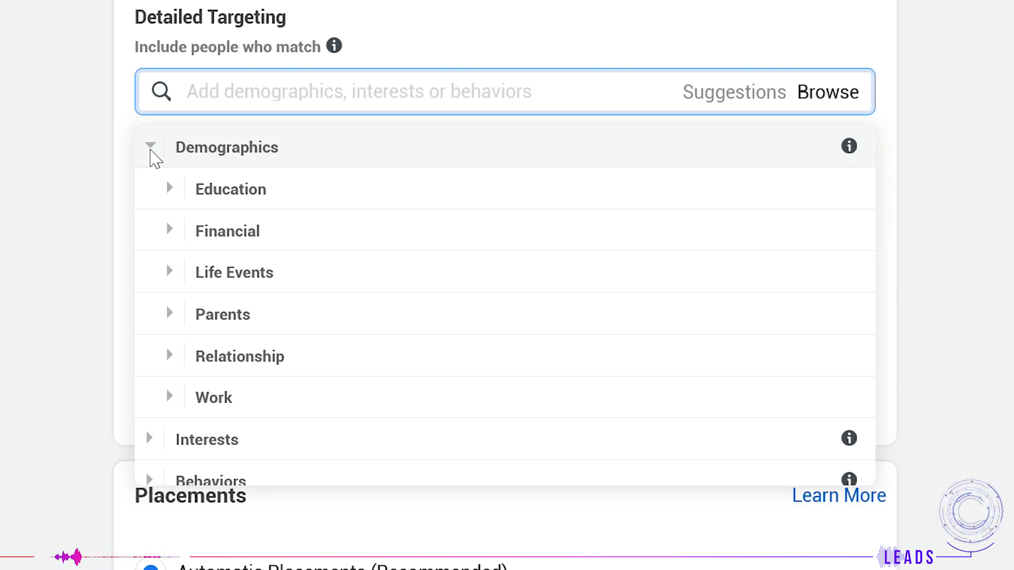
left_click(142, 152)
left_click(150, 194)
left_click(170, 189)
left_click(165, 148)
left_click(158, 232)
- Add the relationship status Married and the interest United States to the audience's detailed targeting
left_click(378, 91)
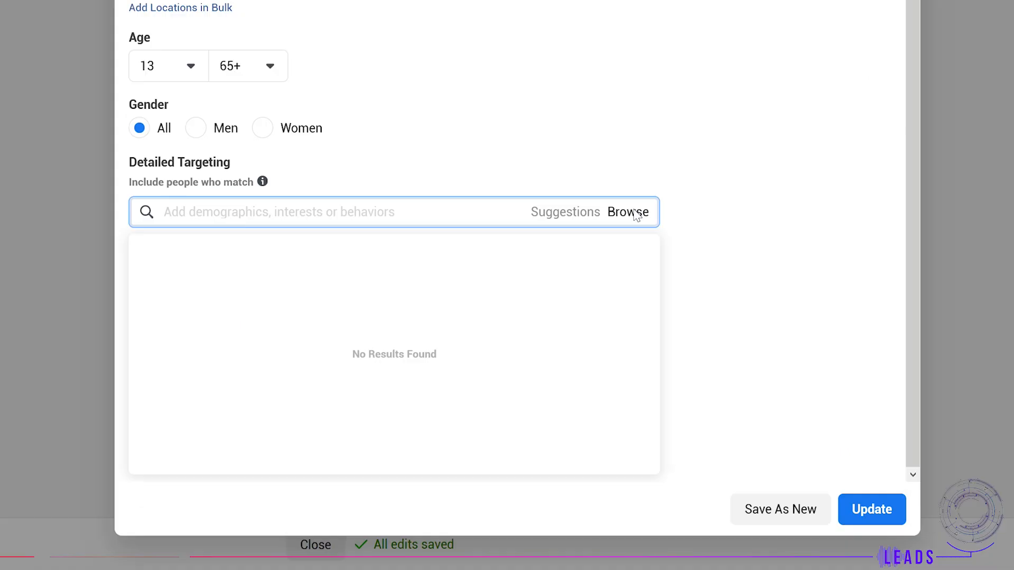
type("married")
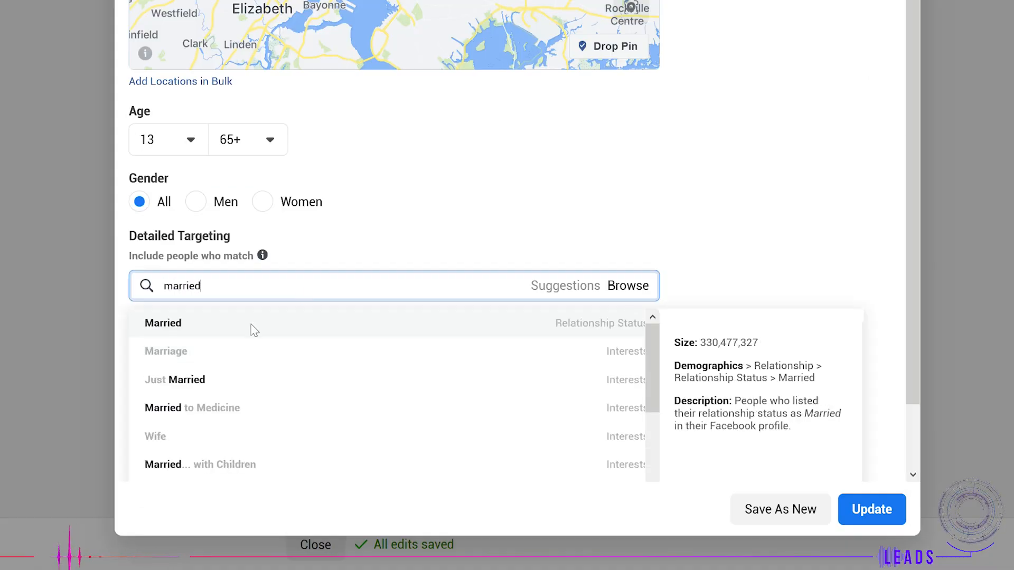
left_click(253, 330)
type("usa")
left_click(220, 407)
- Add the interests Computers and Housing to the audience's detailed targeting
scroll(254, 231, "down", 4)
left_click(247, 214)
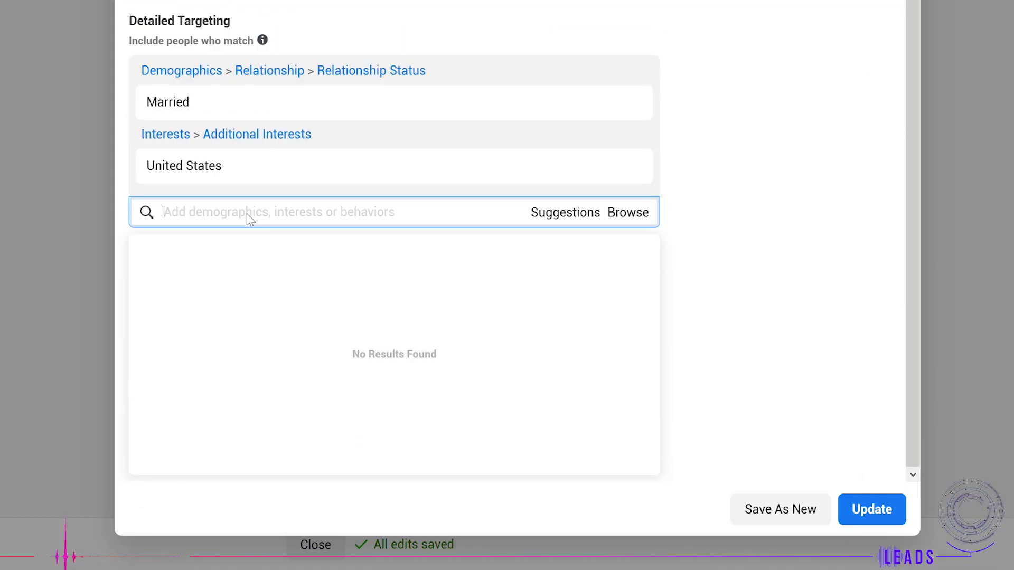
type("computers")
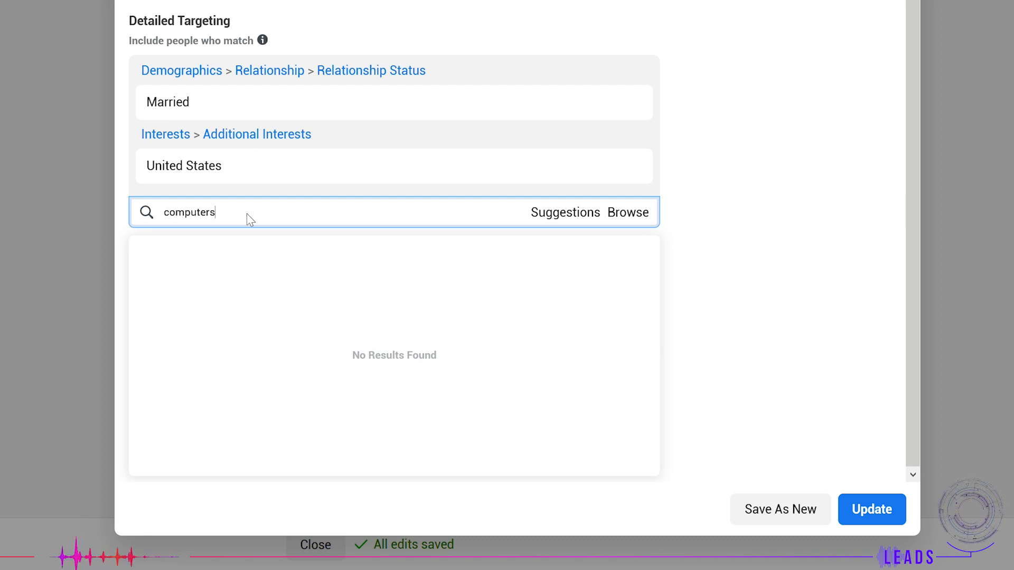
left_click(242, 249)
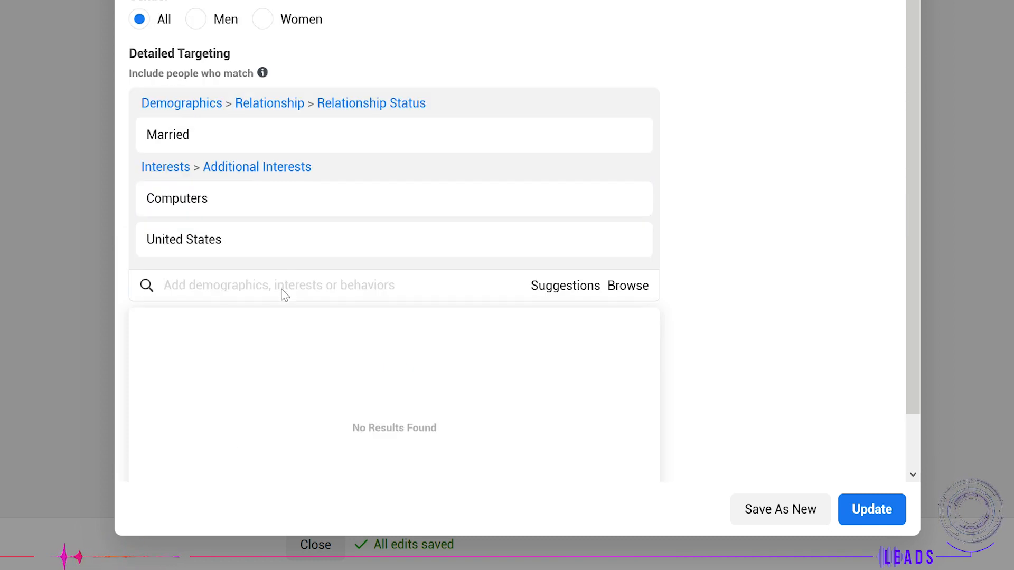
type("Housing")
left_click(242, 327)
- Add the interest Do it yourself (DIY) and the Samsung behavior Owns: Galaxy S8 to detailed targeting
left_click(243, 333)
type("DIY")
left_click(293, 363)
left_click(364, 353)
type("SA")
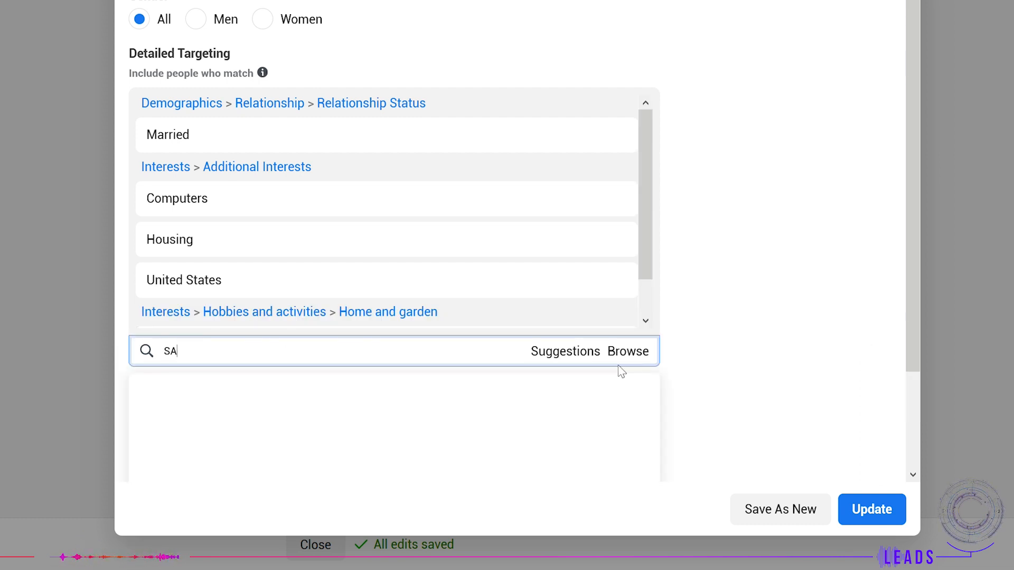
type("msung")
left_click(351, 399)
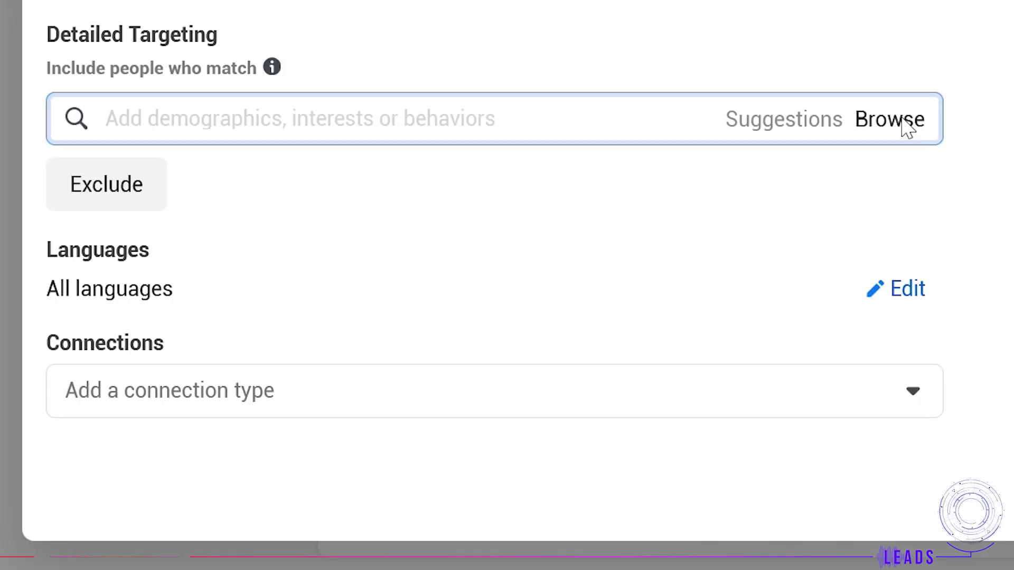
- Browse the detailed targeting categories and examine the subcategories under Demographics
left_click(628, 352)
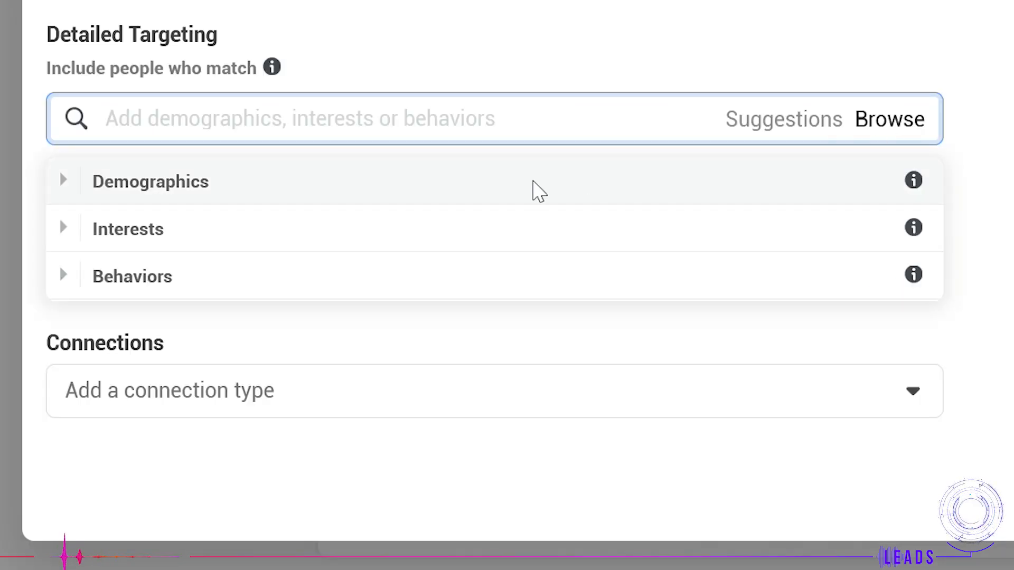
left_click(64, 181)
scroll(349, 267, "down", 1)
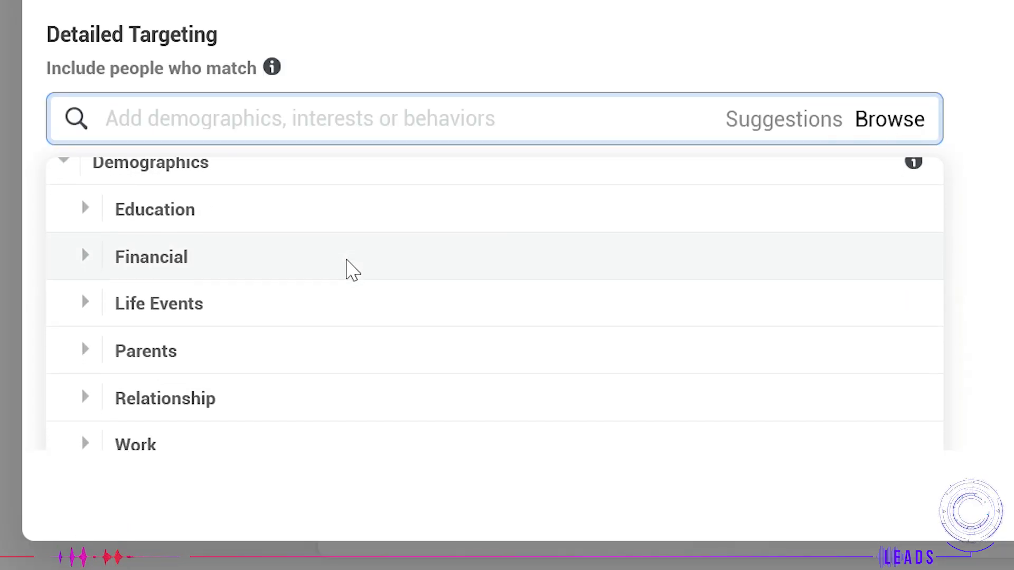
left_click(93, 207)
left_click(89, 184)
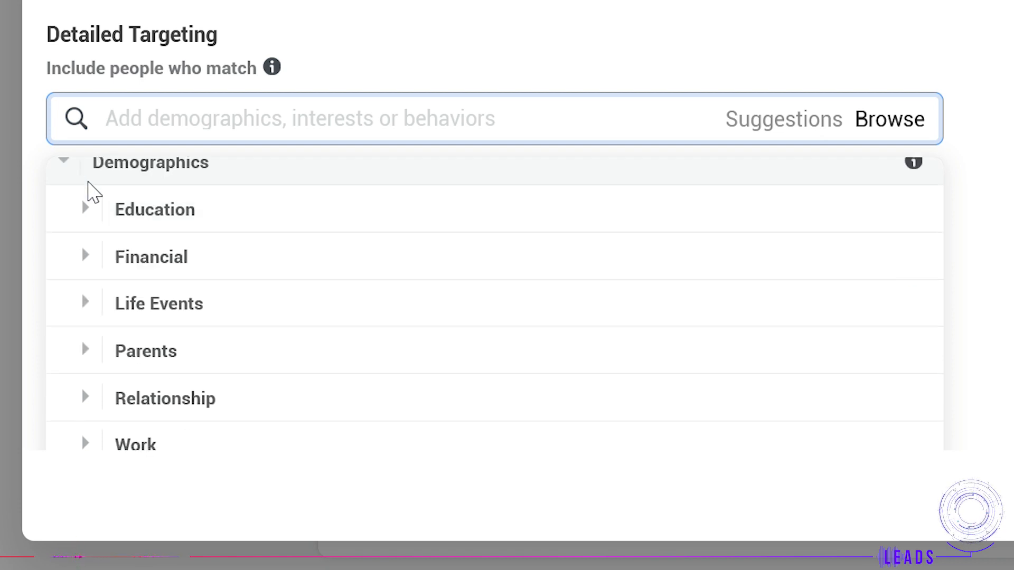
left_click(84, 274)
left_click(83, 216)
left_click(84, 323)
left_click(86, 187)
left_click(85, 325)
left_click(87, 186)
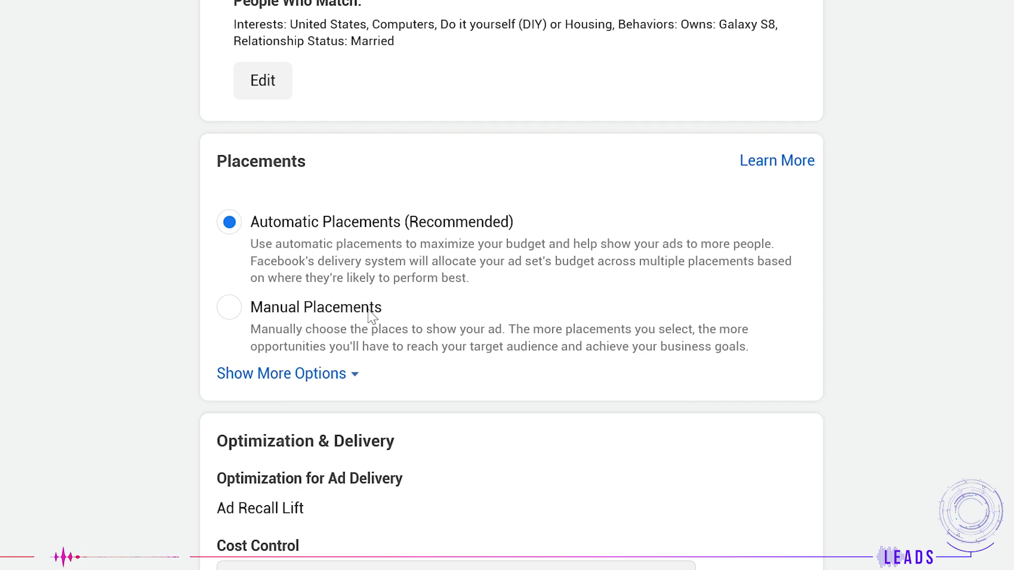
- Show the extra placement options and switch the ad set to Manual Placements
left_click(264, 374)
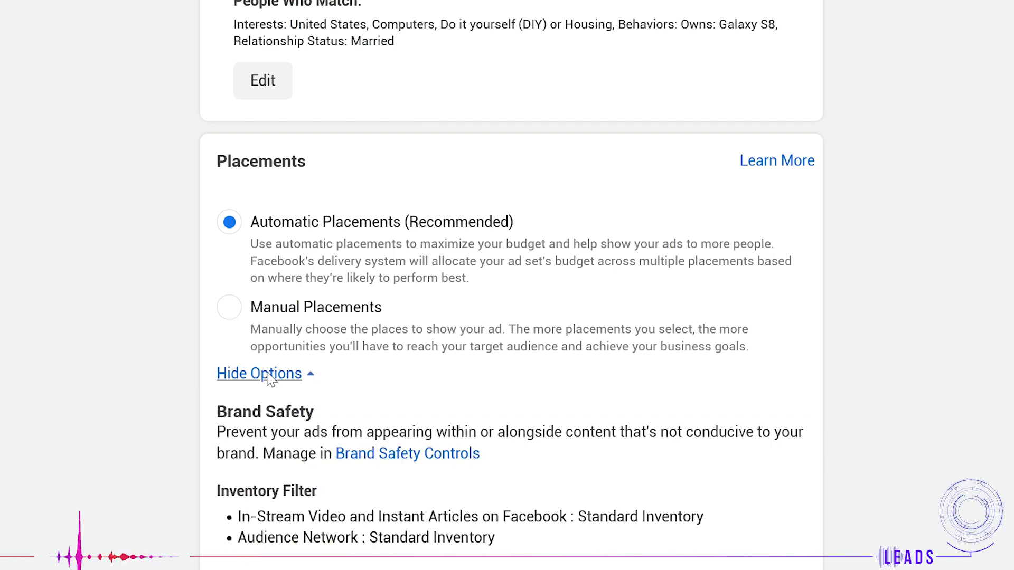
left_click(229, 307)
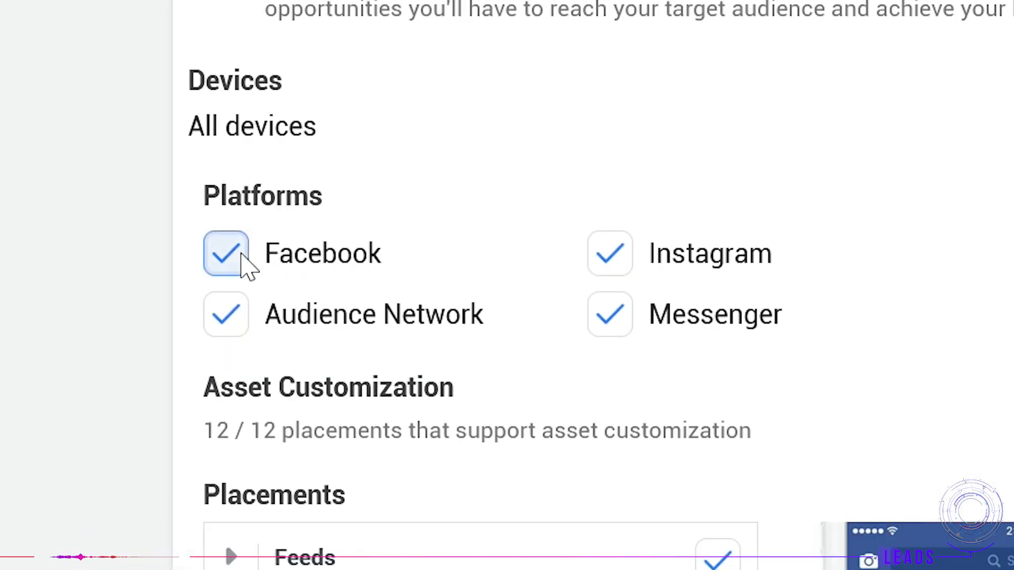
- Try excluding the Facebook and Instagram platforms from the manual placements
left_click(276, 191)
left_click(618, 275)
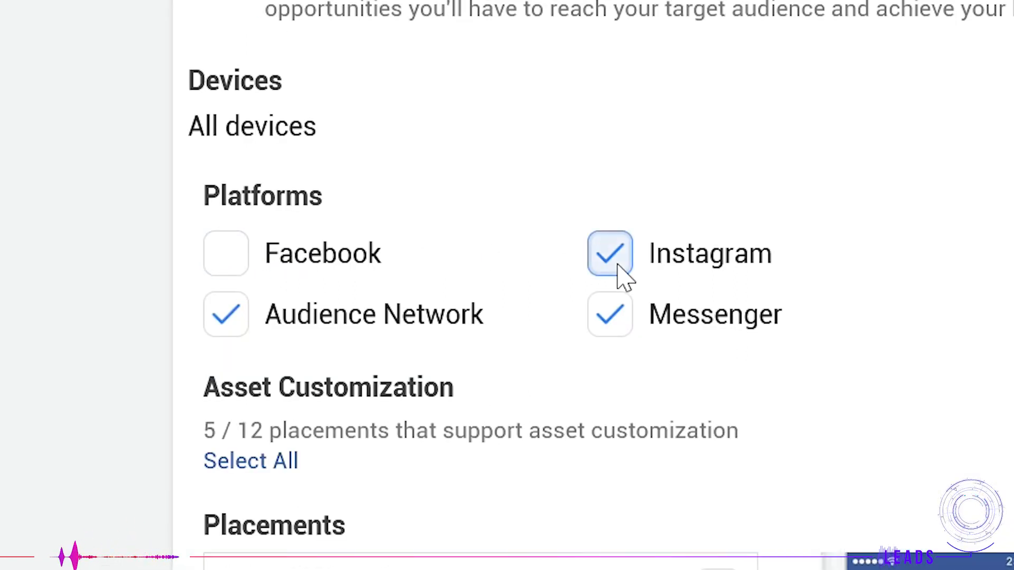
left_click(605, 266)
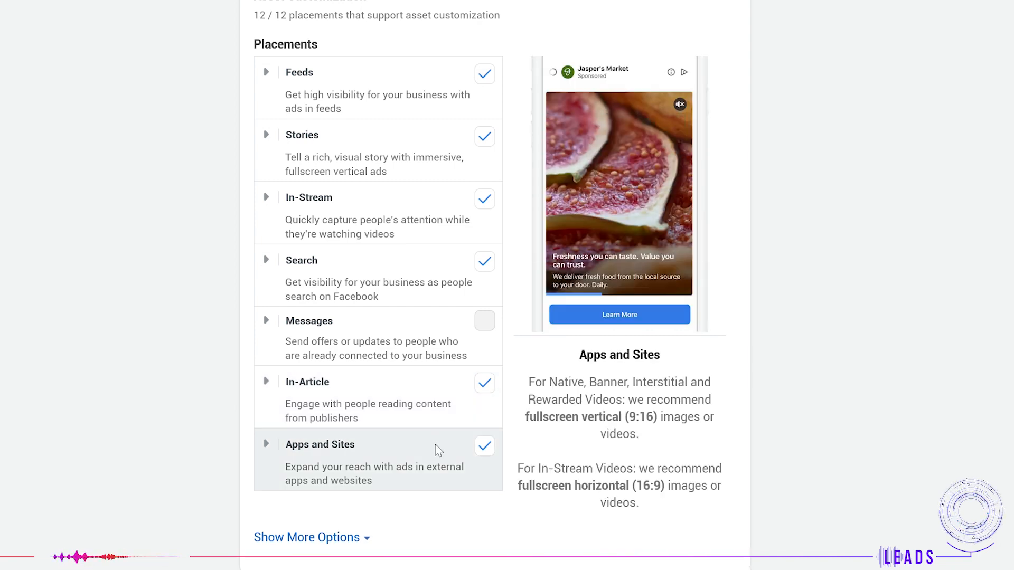
- Show the additional manual placement options and open Specific Mobile Devices & Operating Systems for editing
left_click(268, 447)
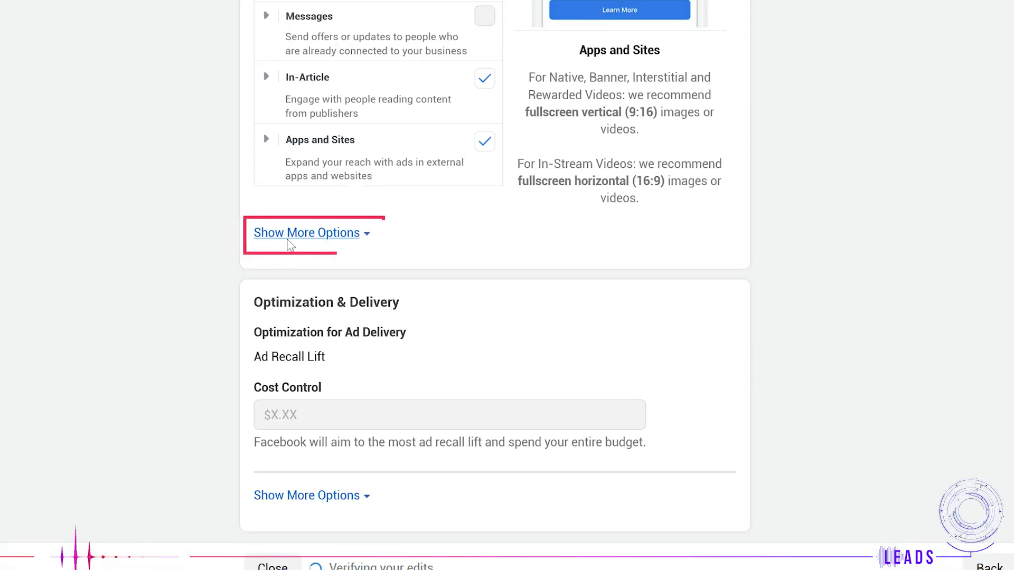
left_click(289, 239)
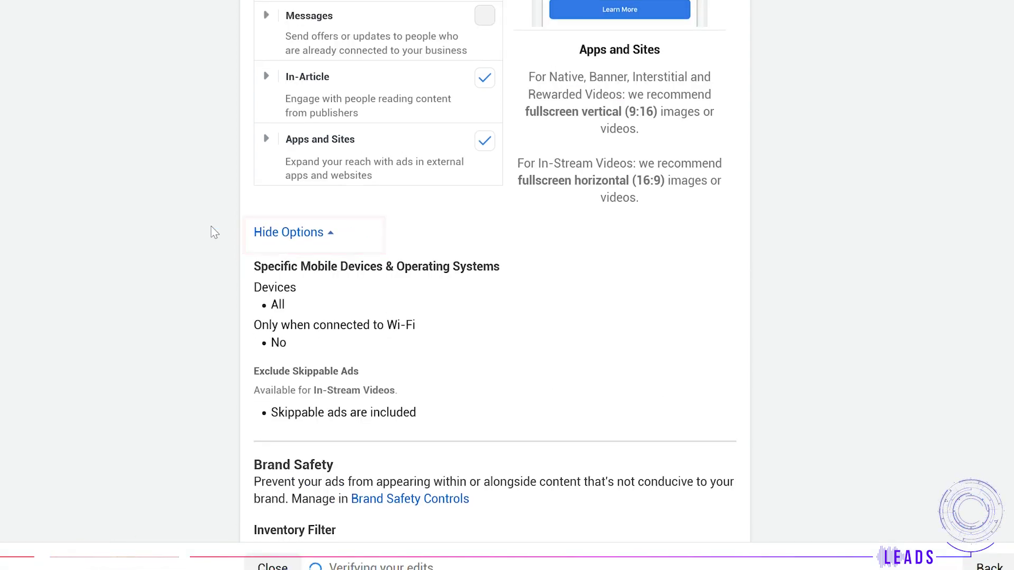
scroll(212, 227, "down", 2)
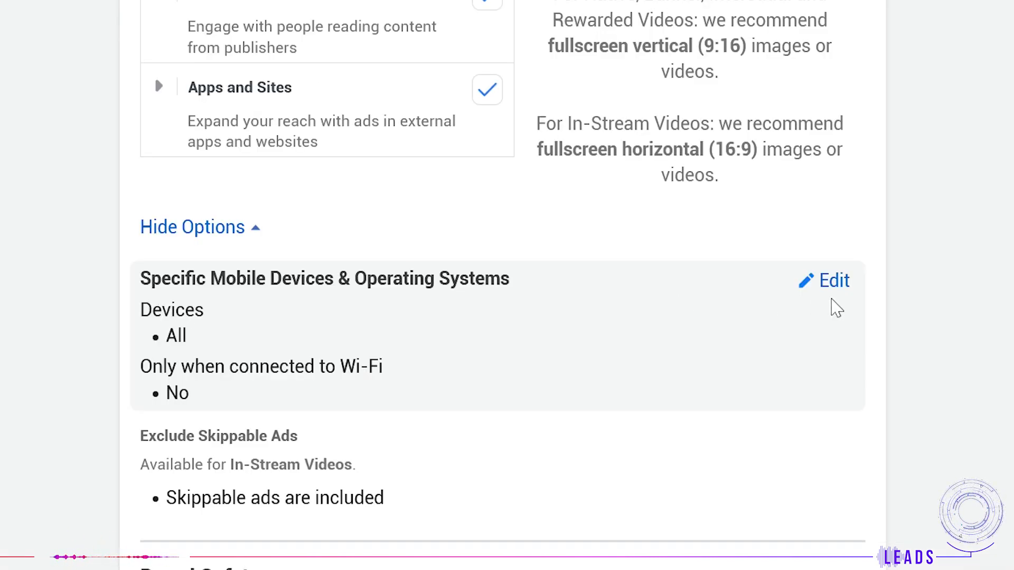
left_click(824, 288)
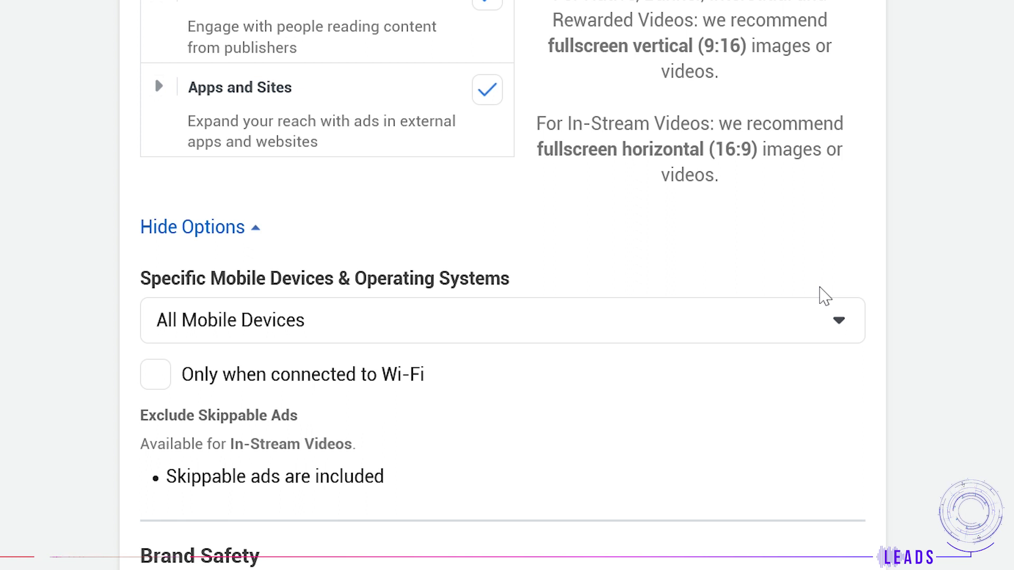
scroll(639, 319, "down", 2)
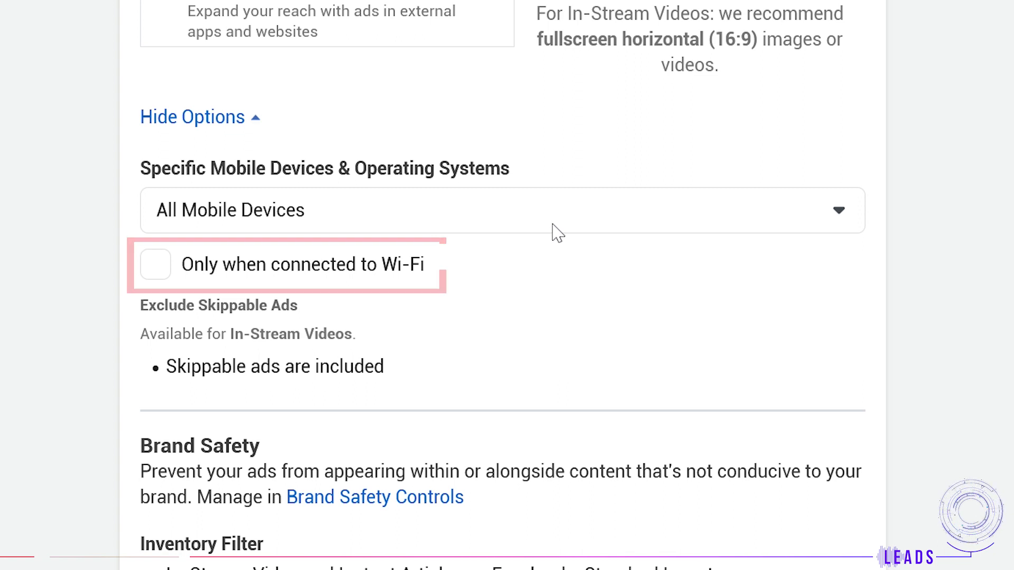
- View the mobile device choices, keep All Mobile Devices, and open the Exclude Skippable Ads setting for editing
left_click(553, 225)
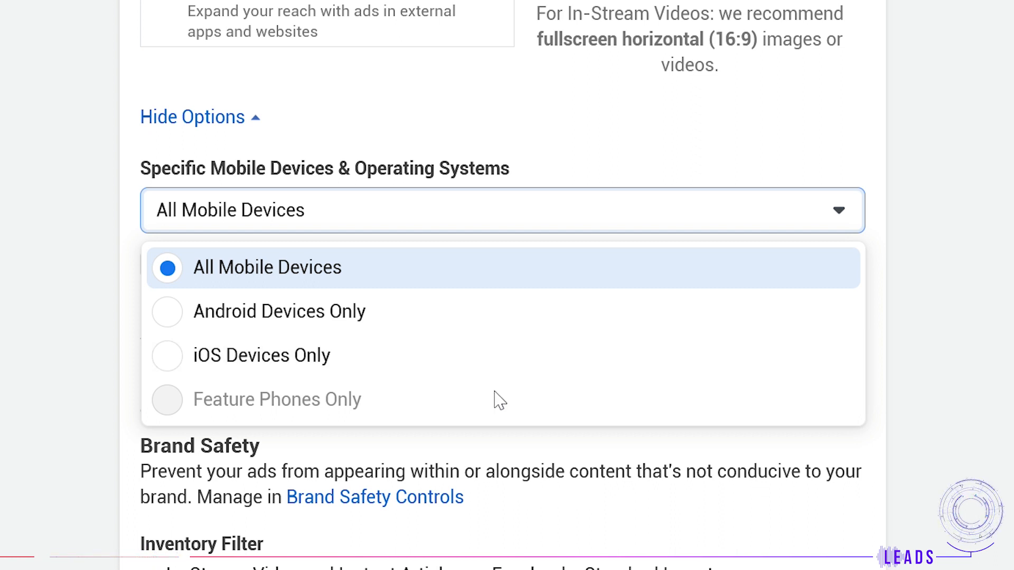
left_click(920, 391)
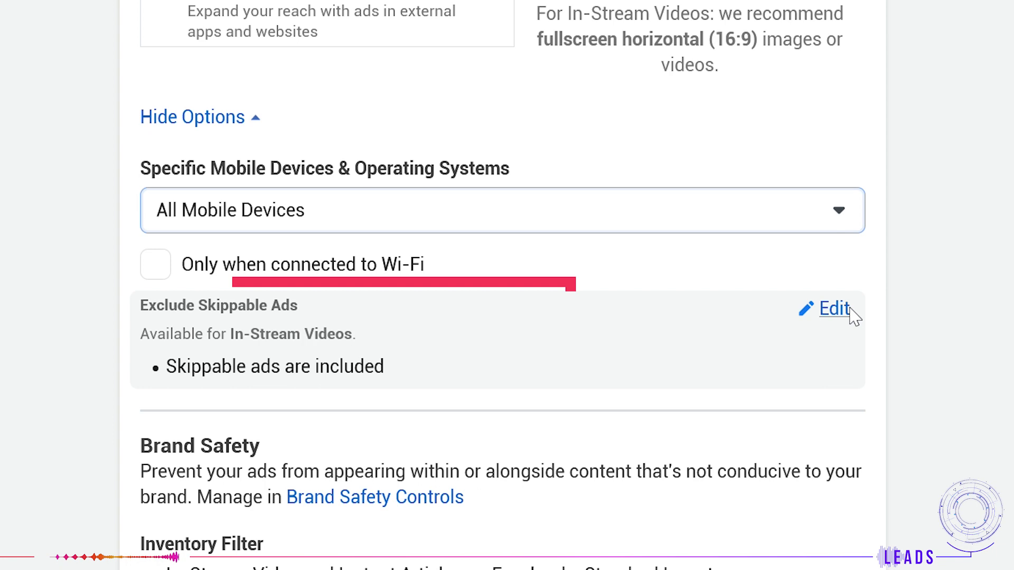
left_click(850, 309)
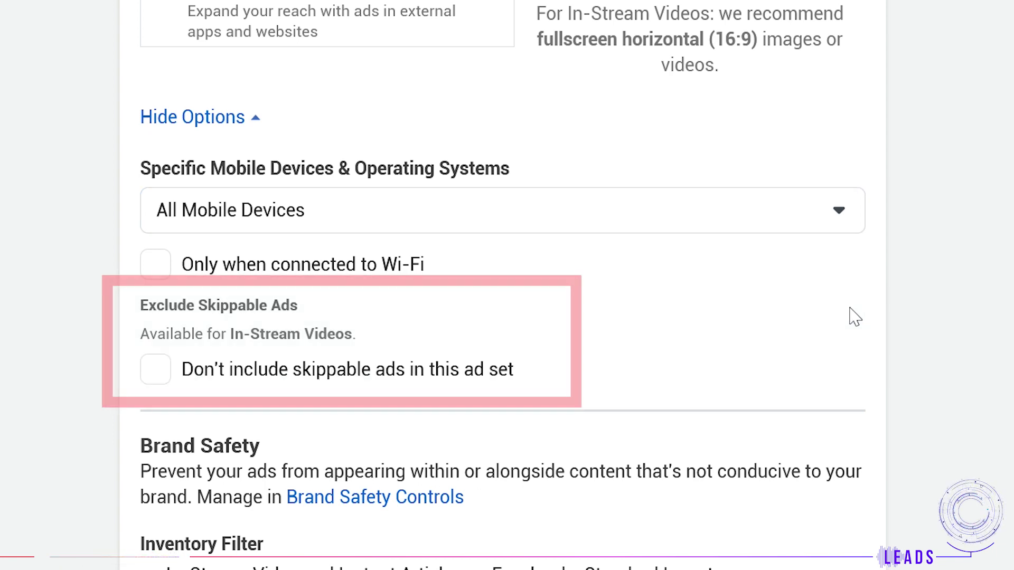
- Set the optimization for ad delivery to Link Clicks and open the choices for when charges apply
scroll(95, 390, "down", 1)
scroll(95, 391, "down", 5)
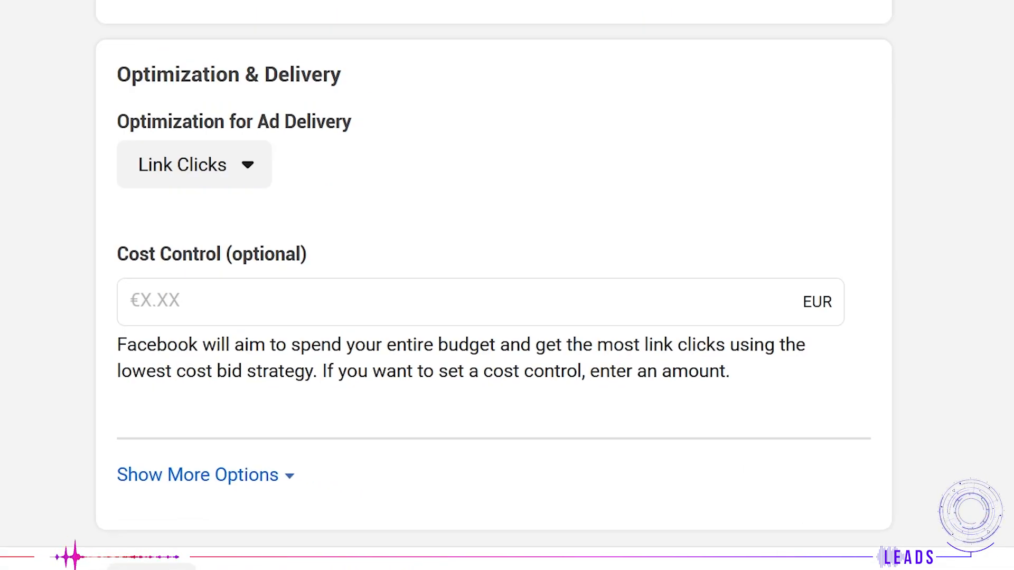
left_click(242, 158)
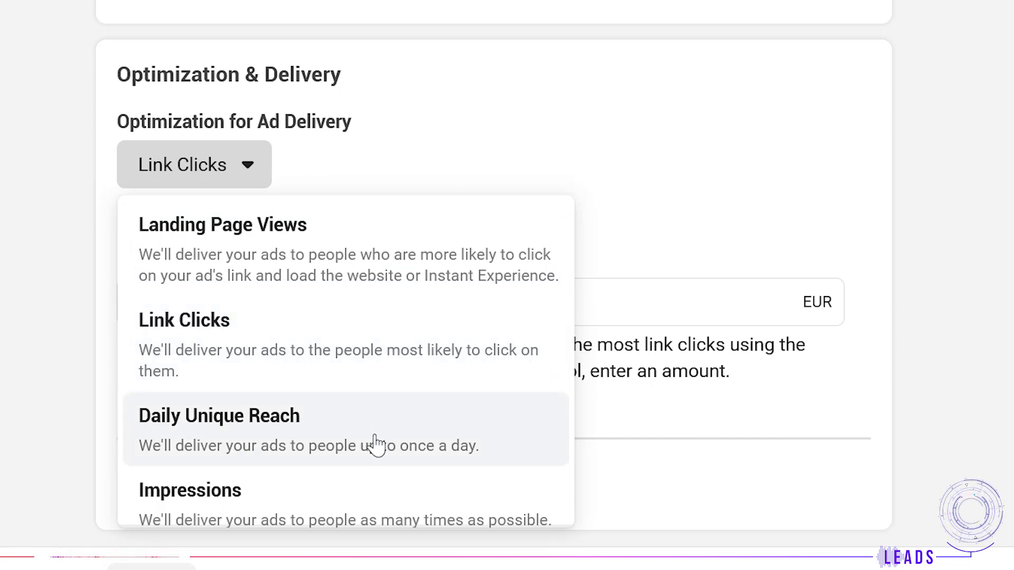
left_click(362, 340)
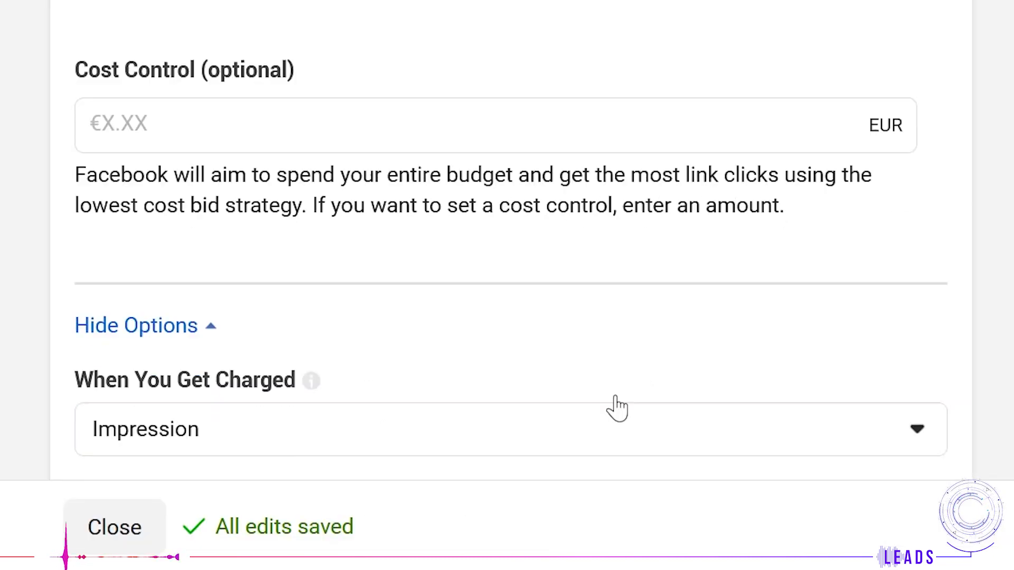
scroll(618, 410, "down", 2)
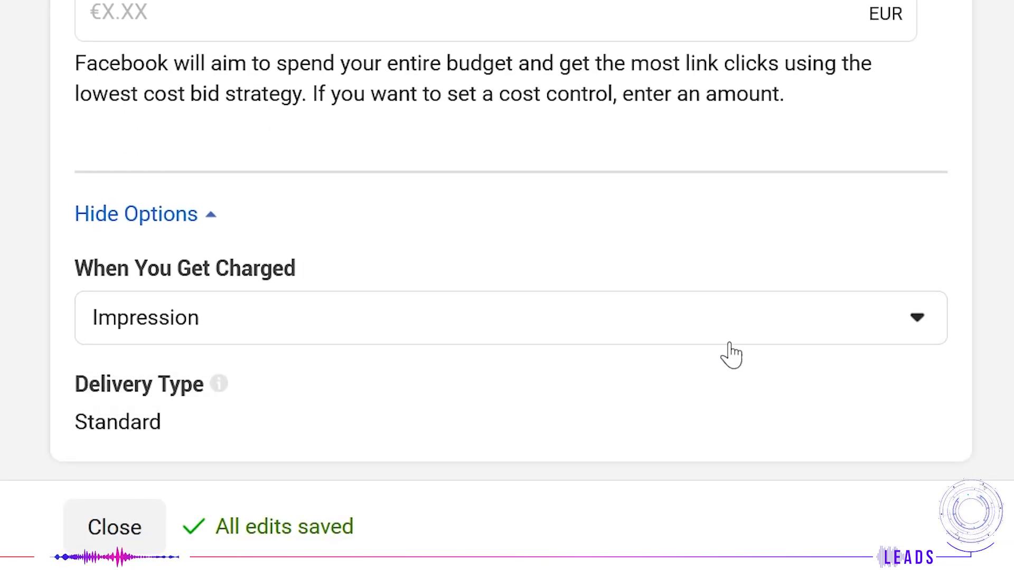
left_click(792, 328)
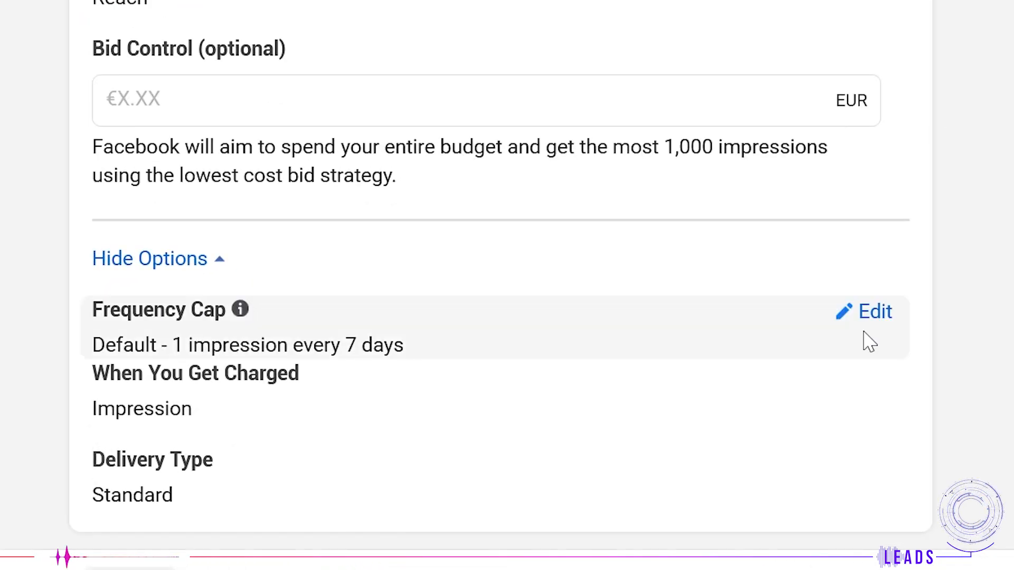
- Open the frequency cap for editing and adjust both numbers, trying 3 impressions and an interval of 9 days
left_click(870, 312)
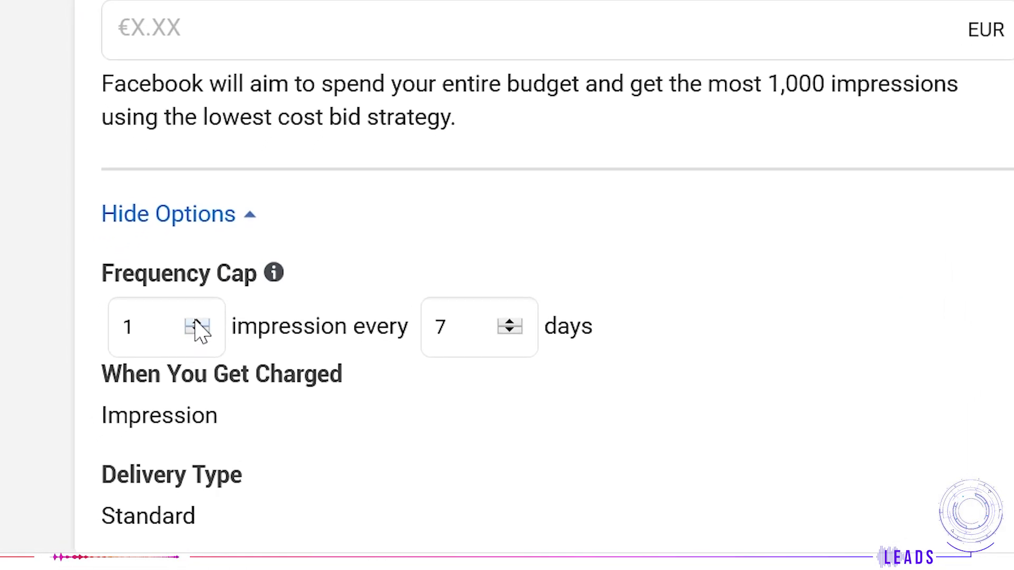
left_click(174, 352)
left_click(174, 351)
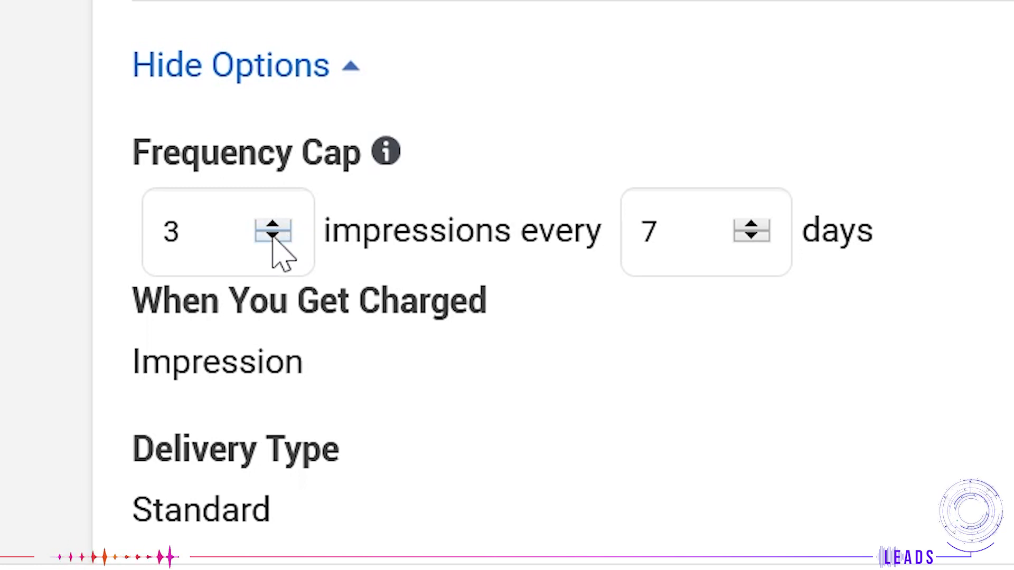
scroll(274, 233, "down", 3)
left_click(734, 228)
left_click(733, 227)
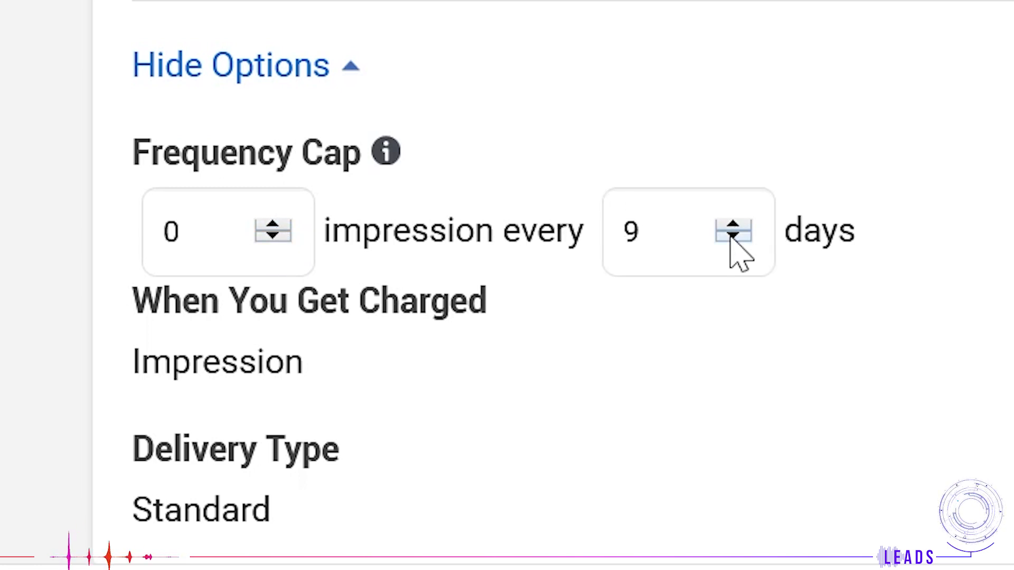
double_click(732, 237)
left_click(267, 224)
left_click(267, 224)
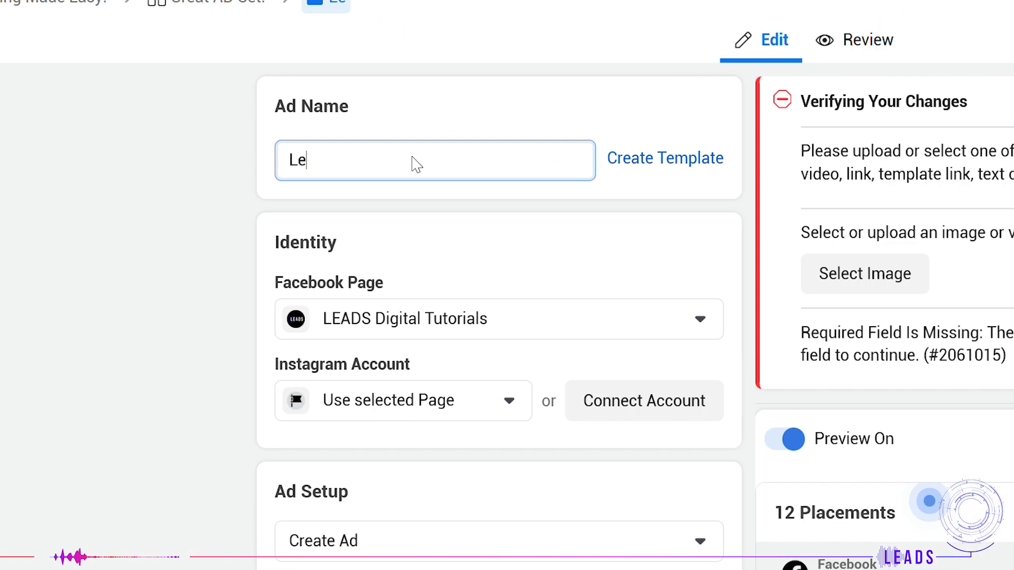
- Name the ad "Leads Commercial" and view the Facebook Page choices for the ad's identity
type("ads Commericial")
left_click(341, 274)
key("BackSpace")
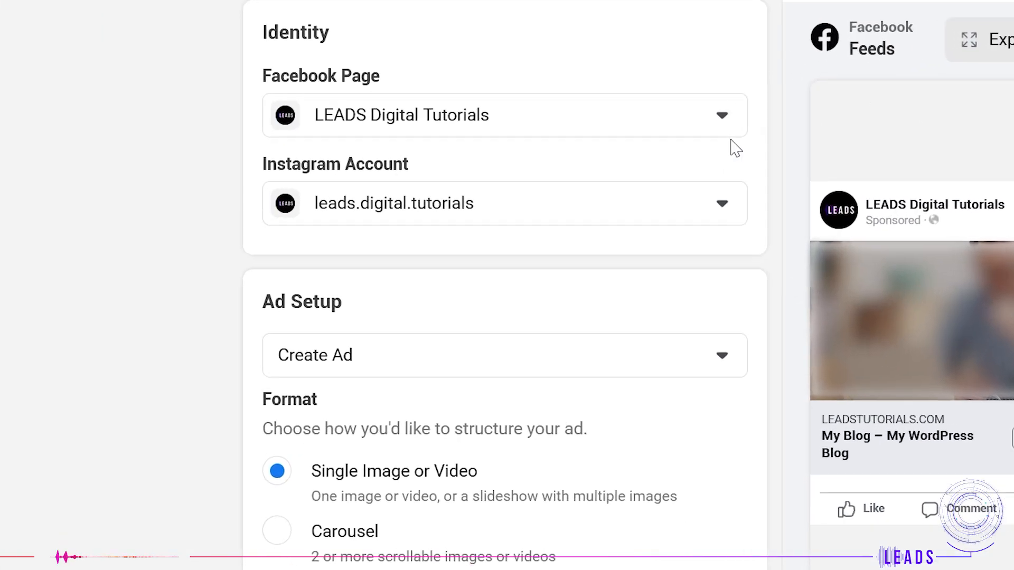
left_click(695, 132)
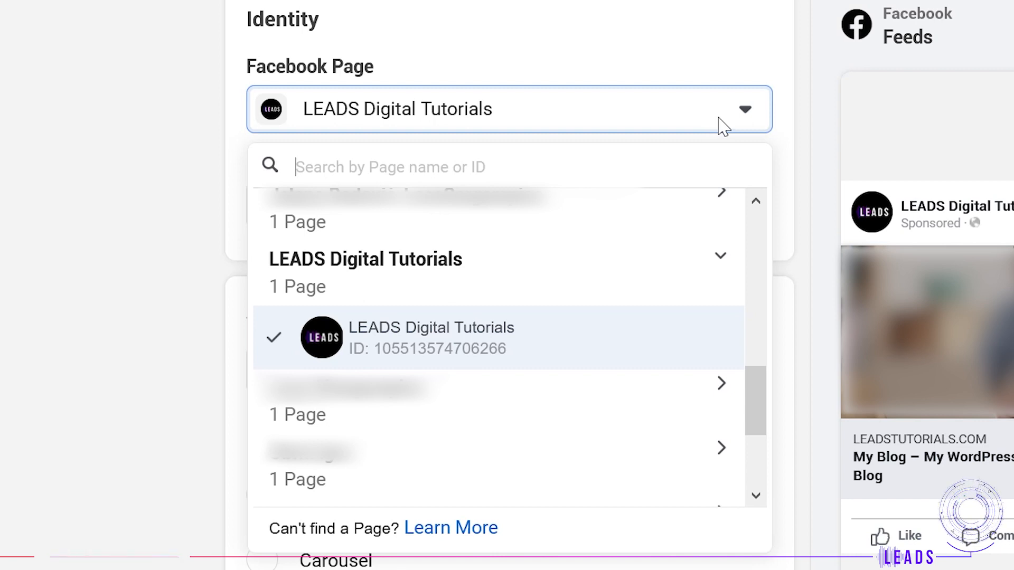
left_click(729, 124)
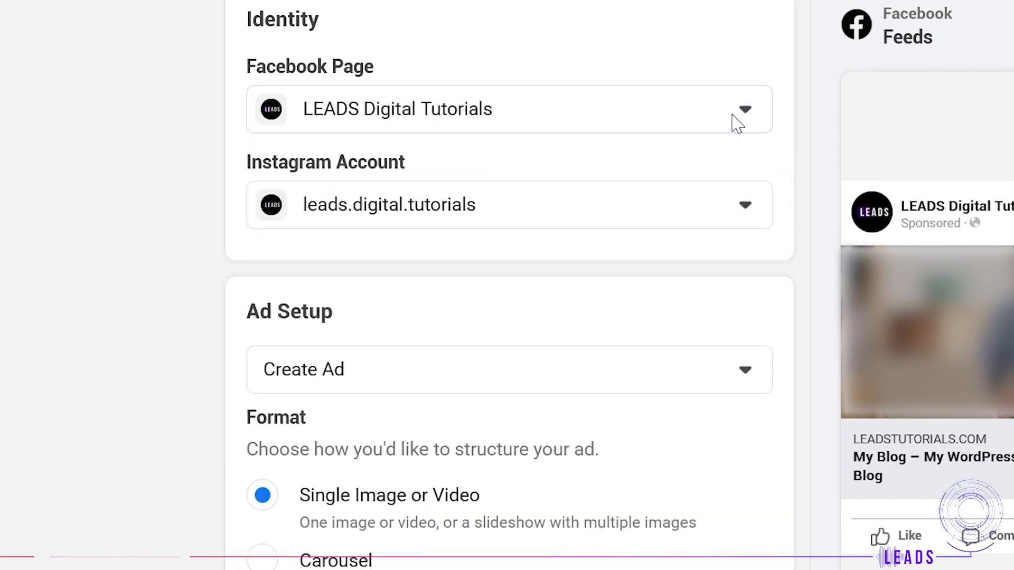
- View the Instagram Account choices for the ad's identity and keep leads.digital.tutorials
left_click(746, 225)
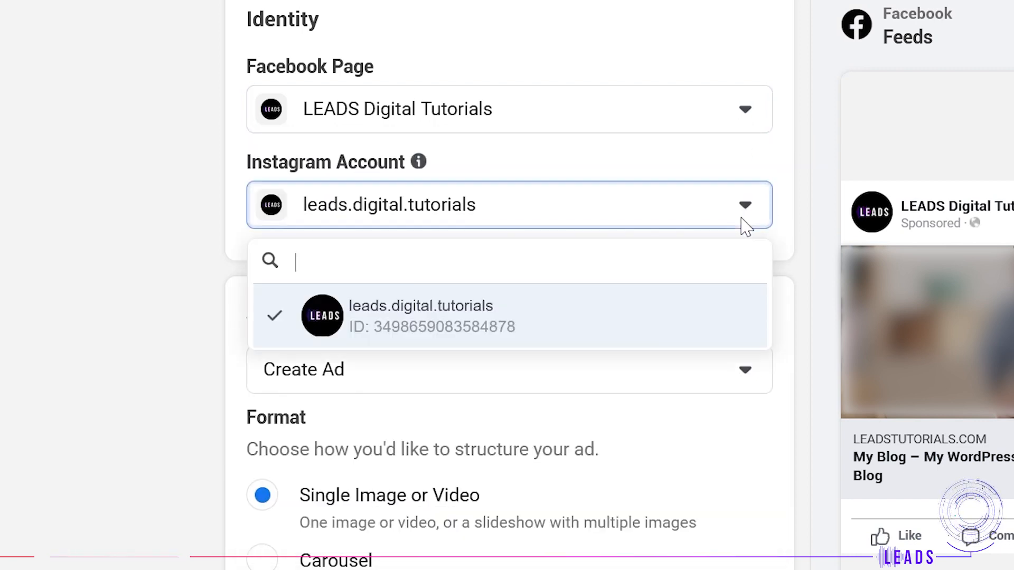
left_click(746, 228)
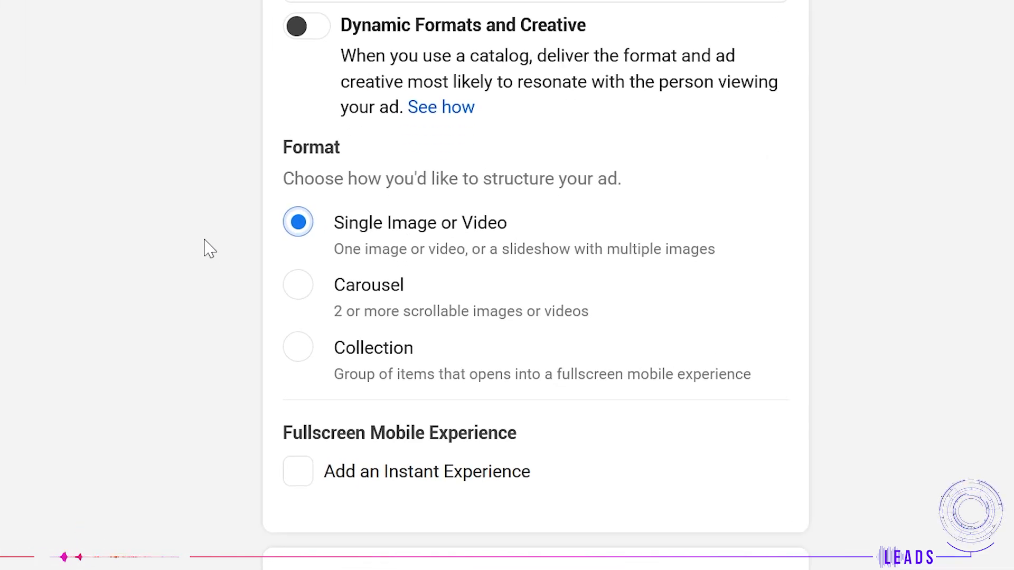
- Add the black LEADS logo image Leads_360_360.png from the account images as the ad's media
left_click(460, 498)
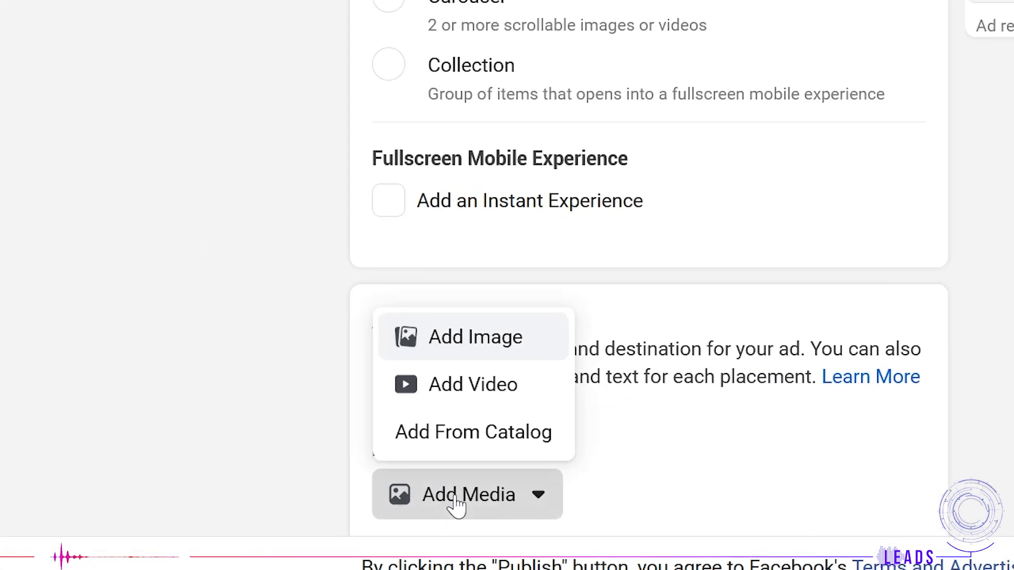
left_click(476, 238)
left_click(212, 83)
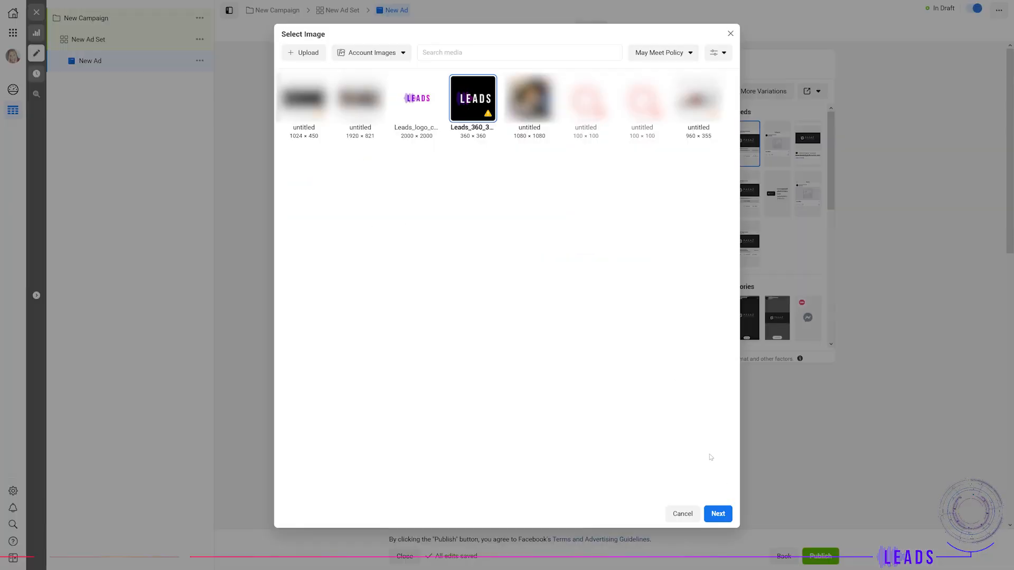
left_click(718, 514)
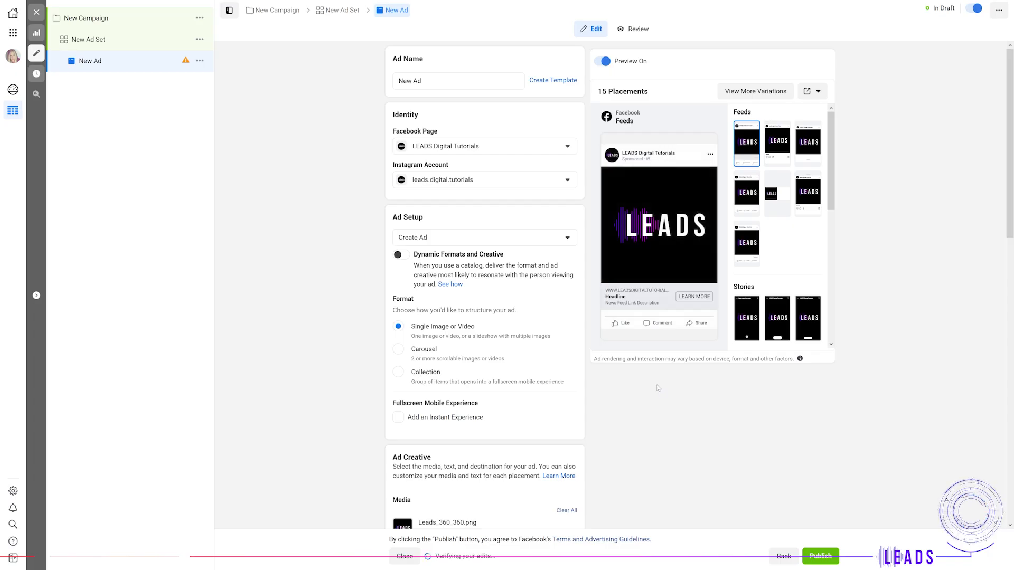
- Switch the ad format to Carousel and confirm the 2000 × 2000 LEADS logo as a card image
left_click(419, 350)
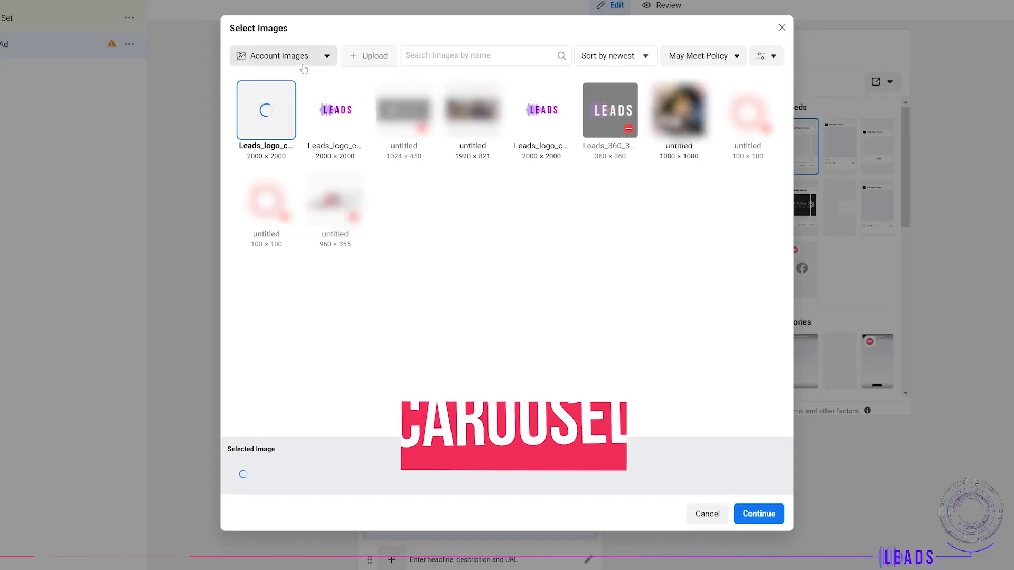
left_click(759, 514)
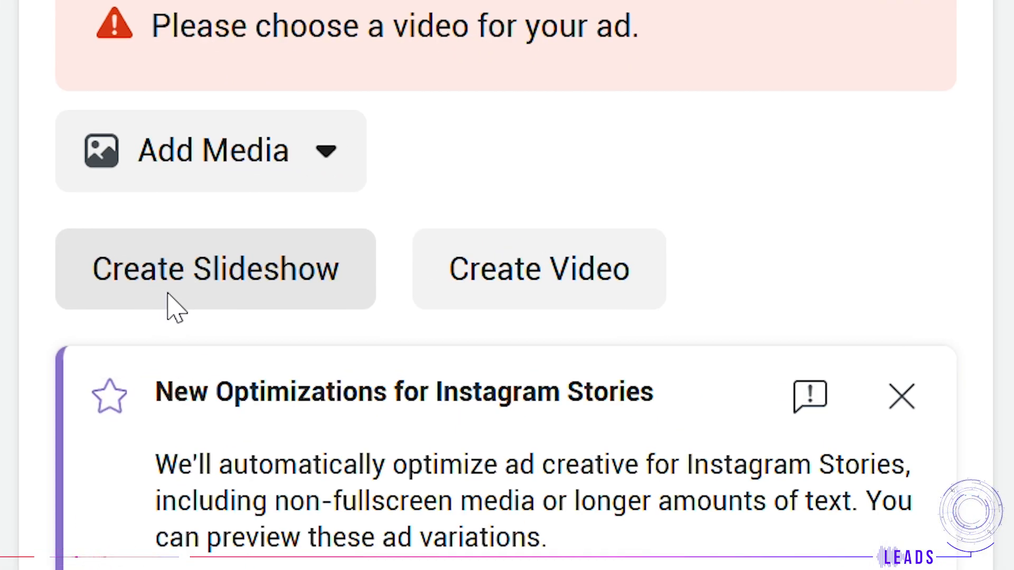
- Start creating a slideshow for the ad and compare the Square and Vertical video templates
left_click(168, 294)
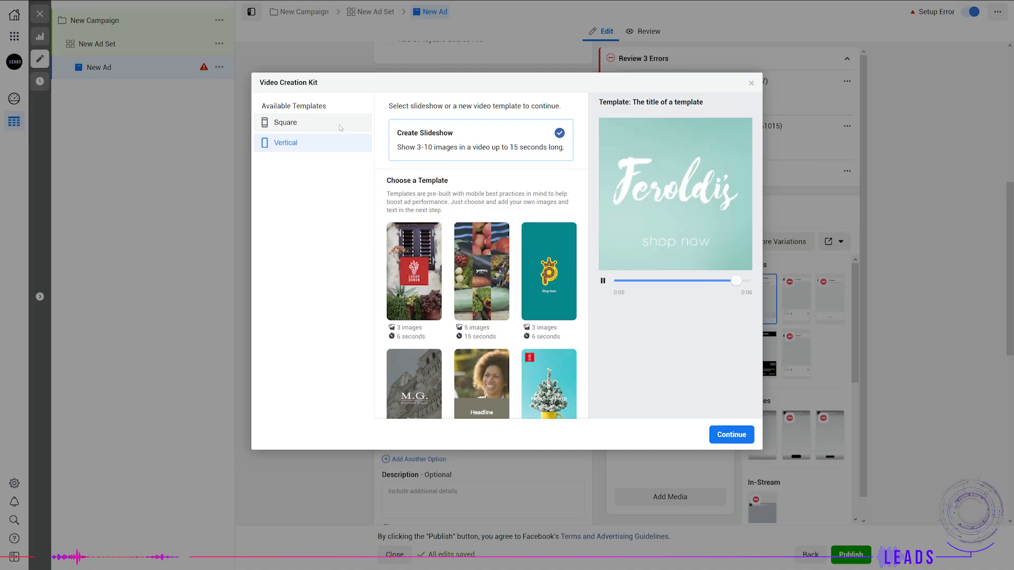
left_click(341, 128)
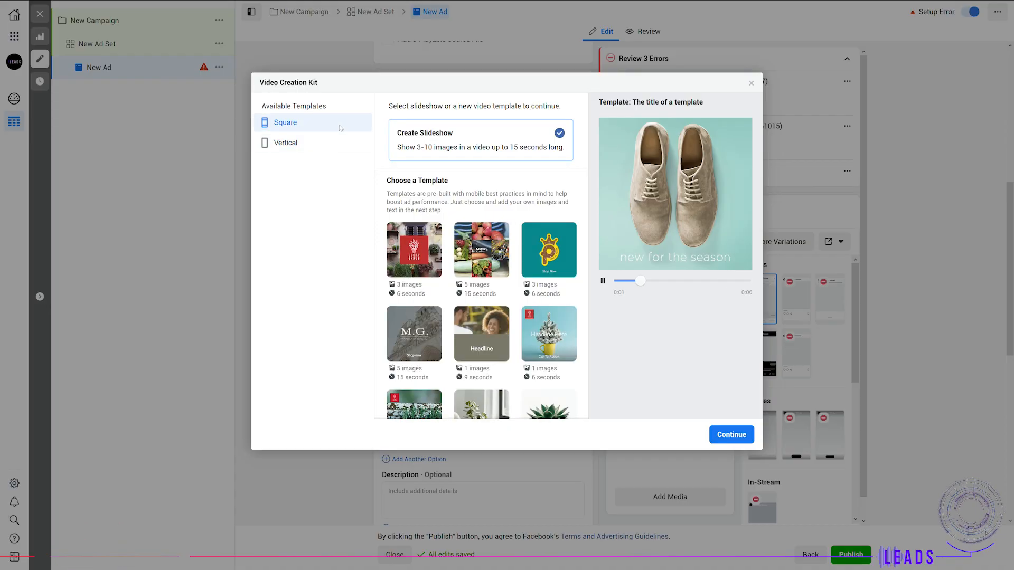
left_click(405, 223)
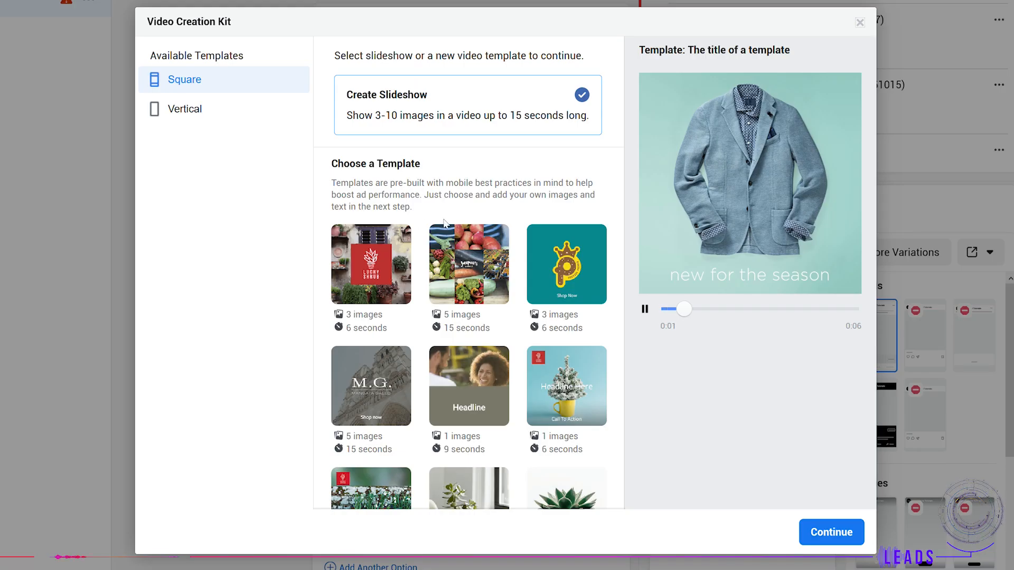
left_click(231, 109)
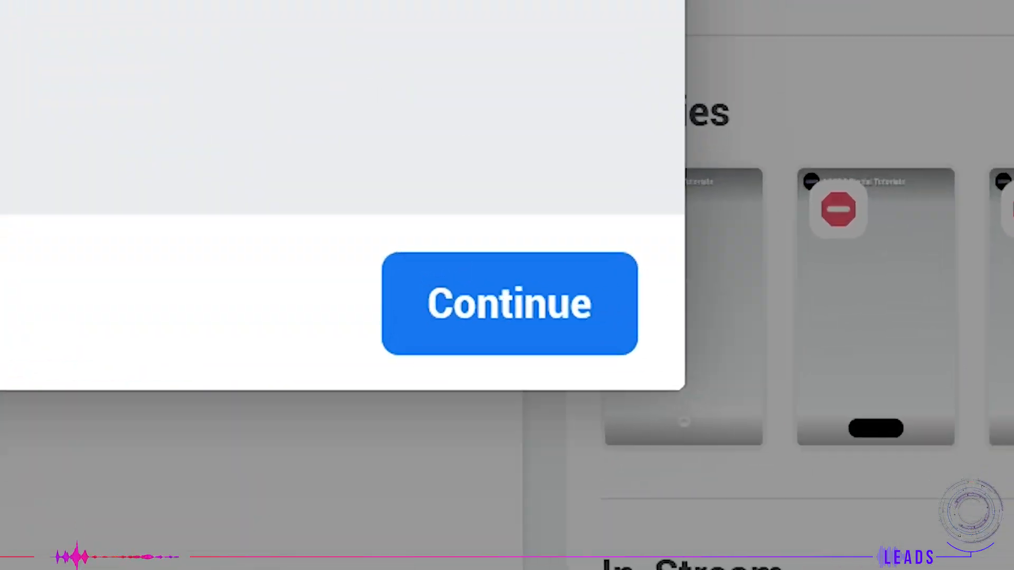
- Continue with the slideshow template, open its image selection and view the available image sources
left_click(832, 532)
left_click(613, 247)
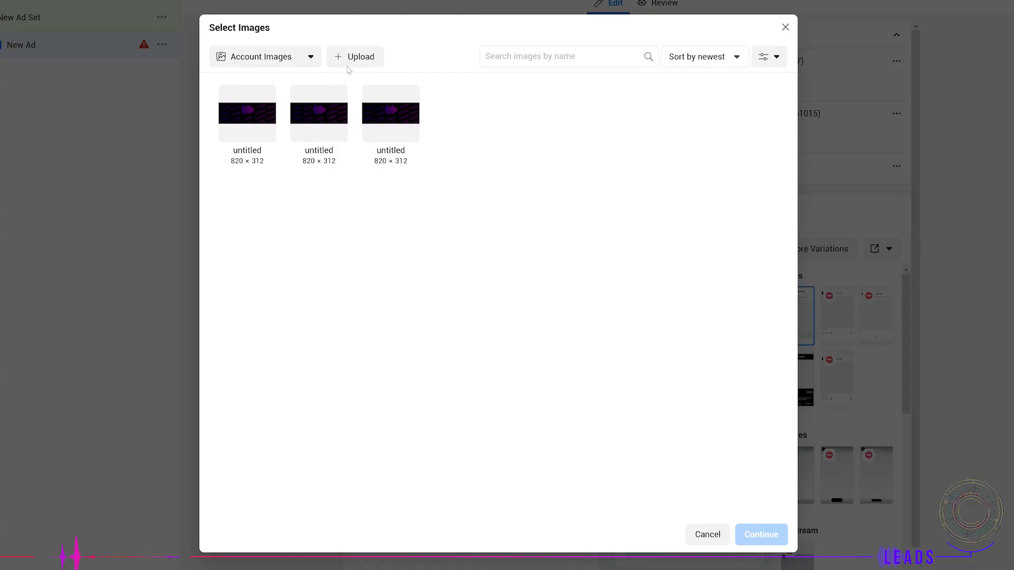
left_click(314, 57)
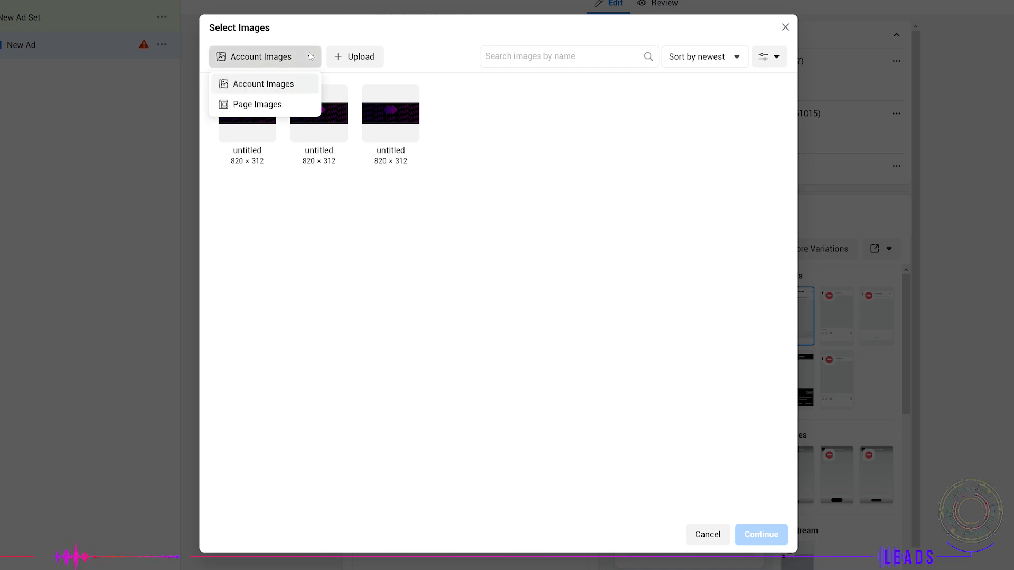
left_click(340, 32)
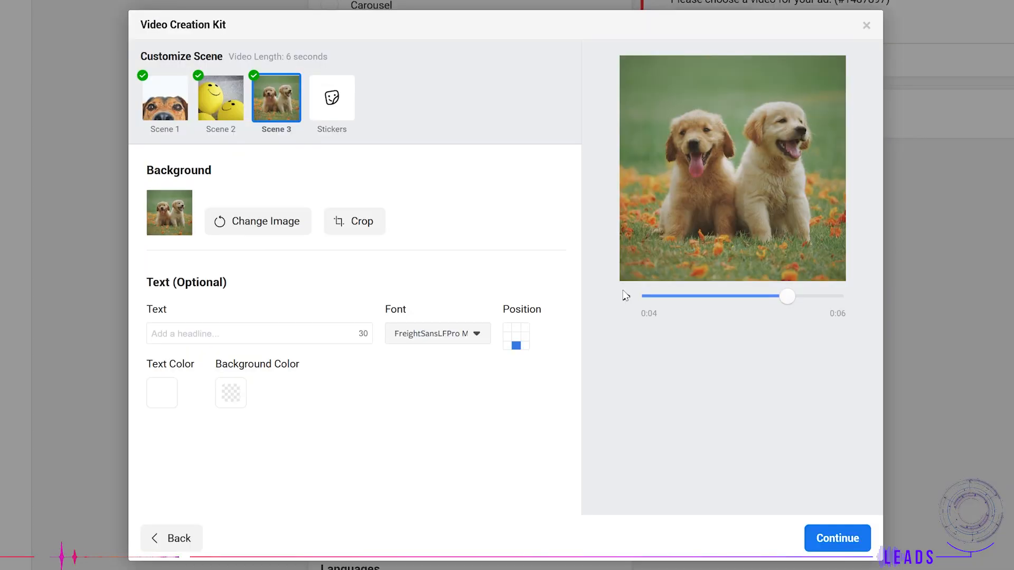
- Give the slideshow the black Back to Business sticker and caption Scene 3 "Cute puppies!" in Archivo Black Regular at the picture's top centre
left_click(332, 113)
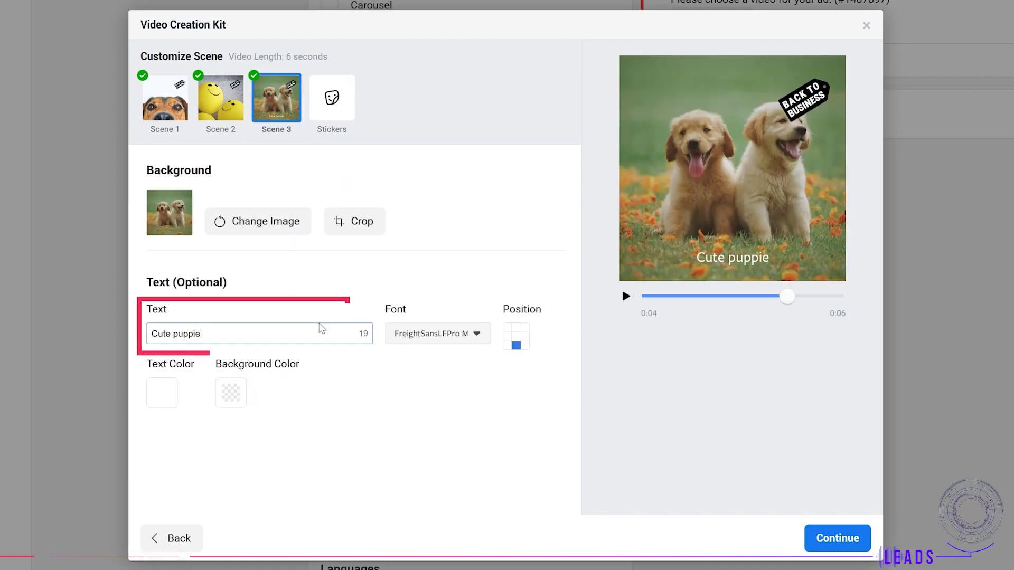
type("s!")
left_click(438, 334)
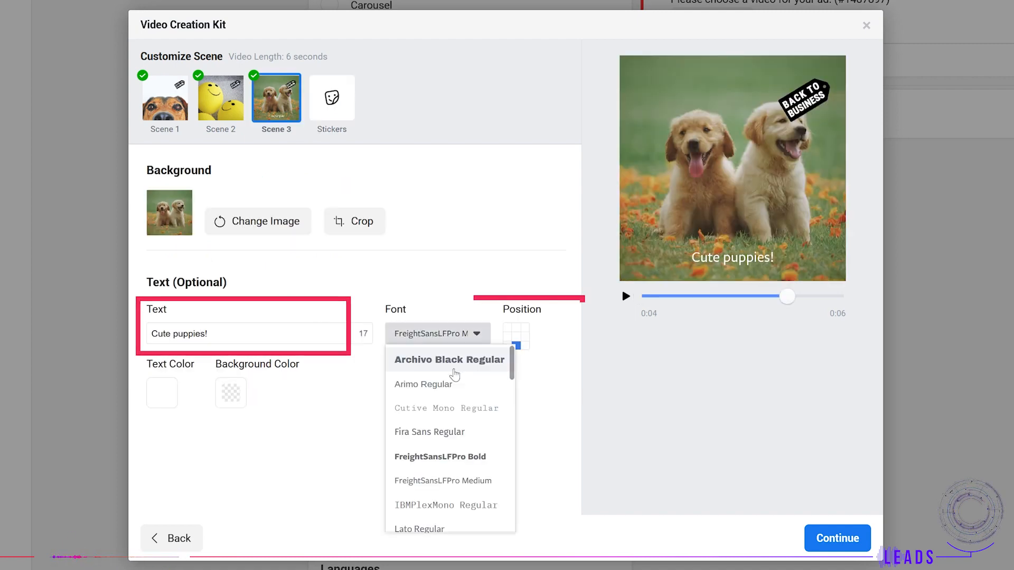
left_click(454, 369)
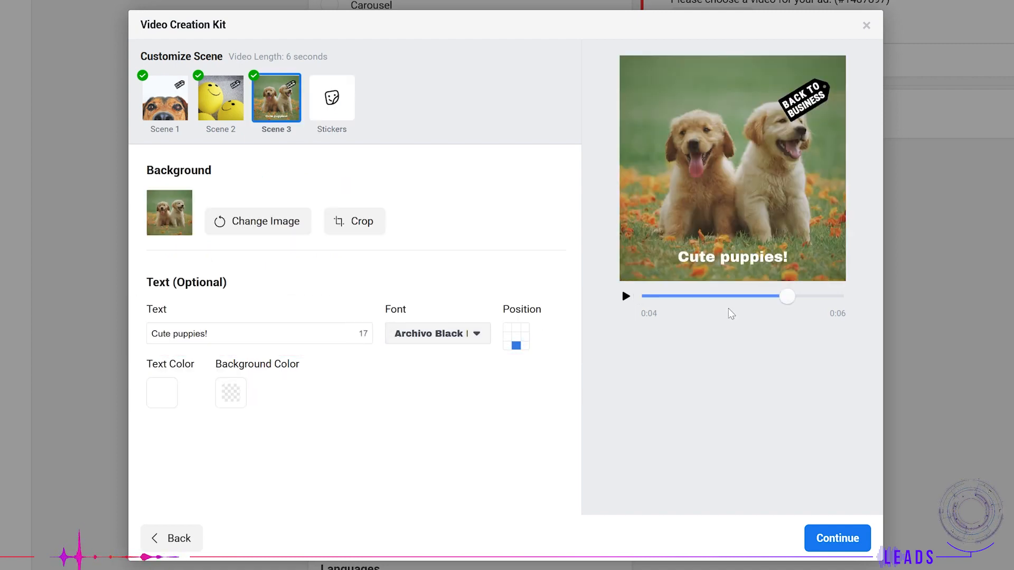
left_click(519, 339)
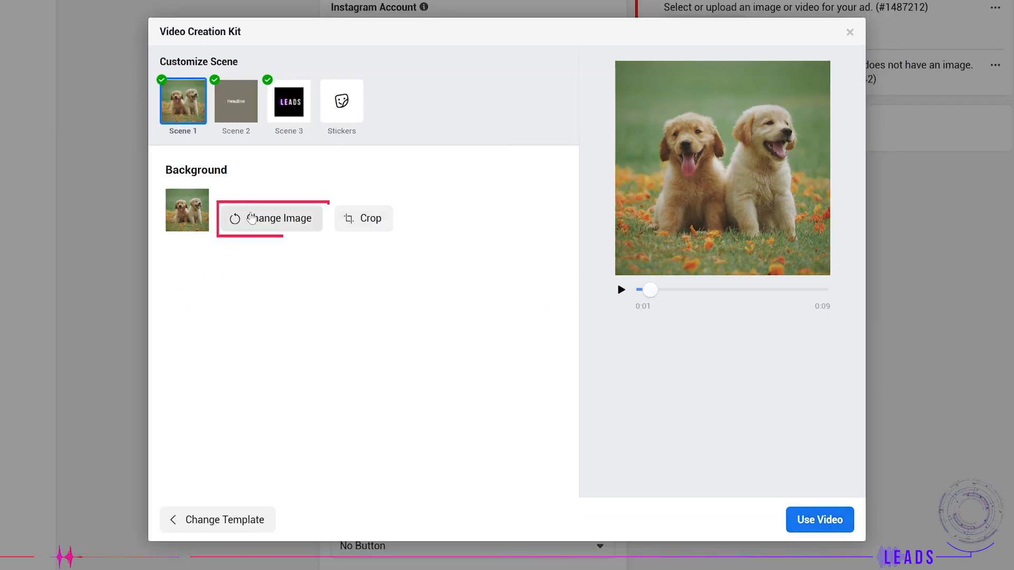
- Replace Scene 1's background with the LEADS logo 800x800.jpg and adjust the crop frame's size and placement around the logo
left_click(251, 218)
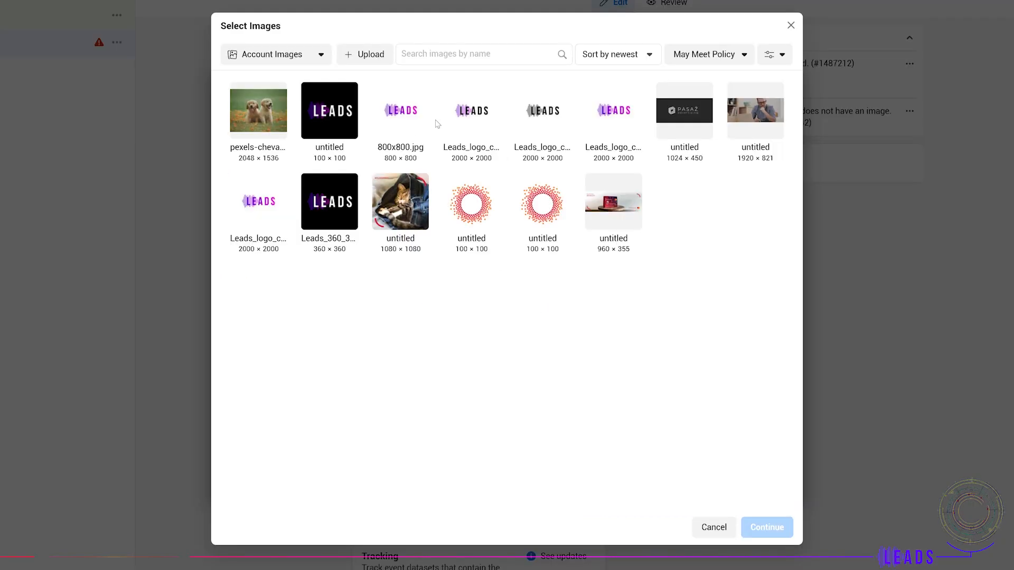
left_click(418, 138)
left_click(768, 529)
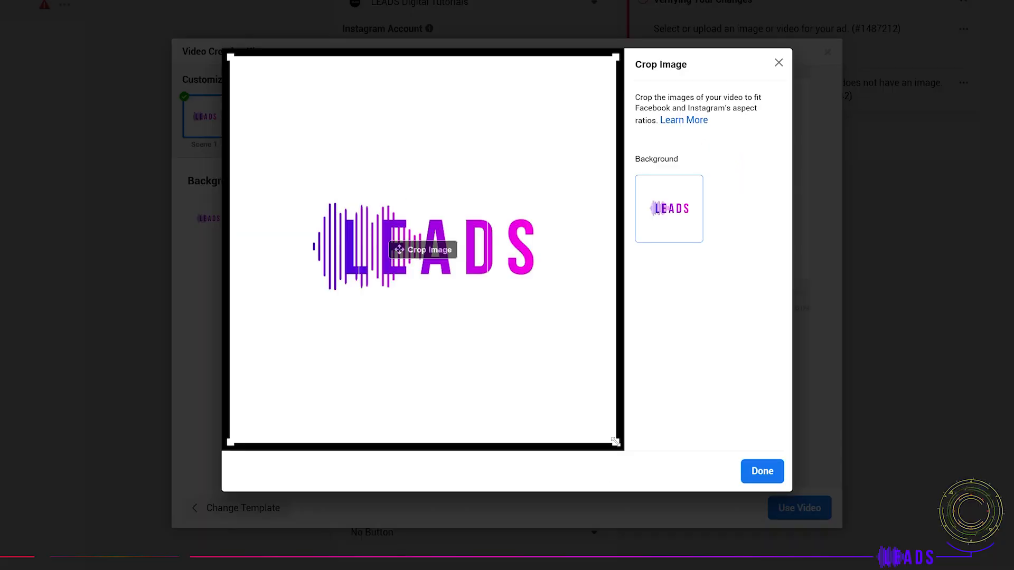
left_click_drag(616, 441, 511, 337)
left_click_drag(378, 234, 376, 164)
left_click_drag(334, 81, 432, 181)
left_click_drag(480, 226, 503, 217)
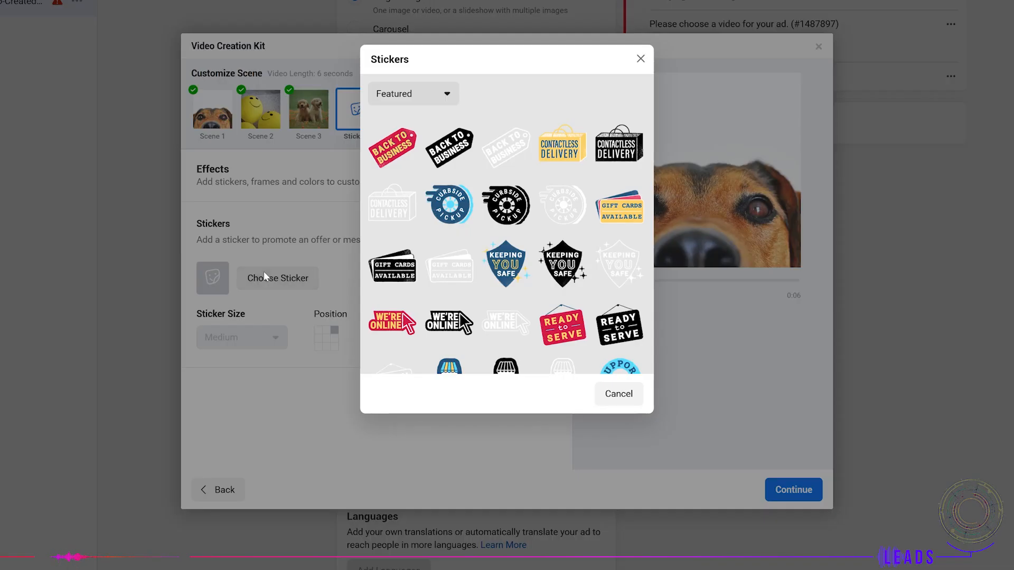
- Choose the black Back to Business sticker for the slideshow and try several positions for it on the picture
left_click(453, 153)
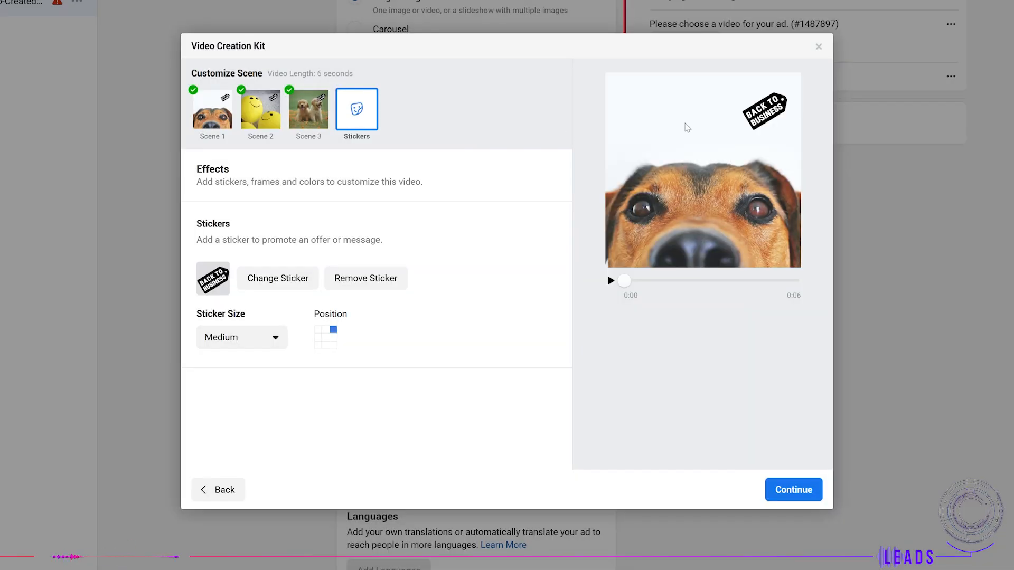
left_click(334, 338)
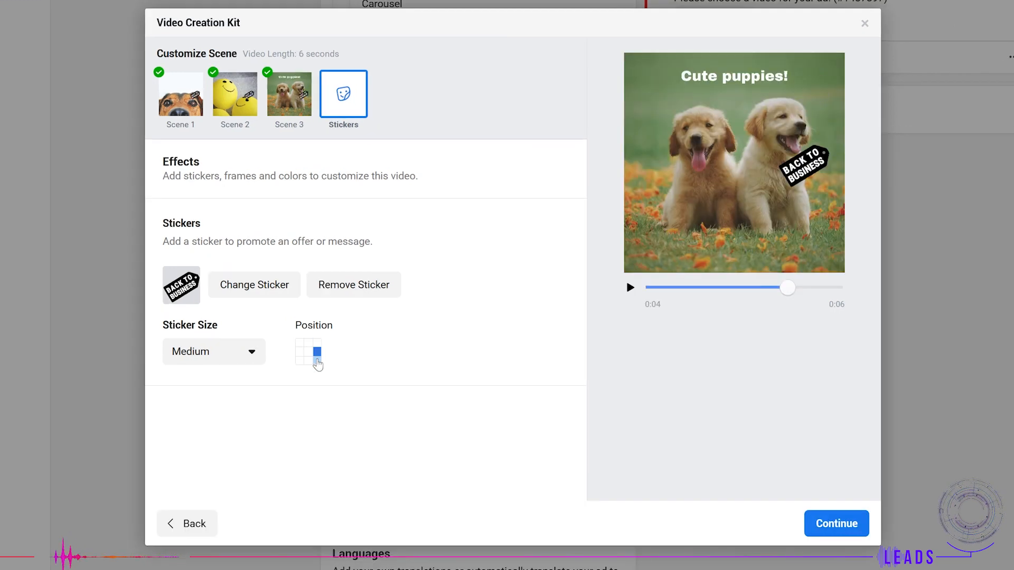
left_click(333, 345)
left_click(308, 352)
left_click(300, 351)
- Set the sticker size to Large and try further positions for it on the picture
left_click(249, 351)
left_click(200, 417)
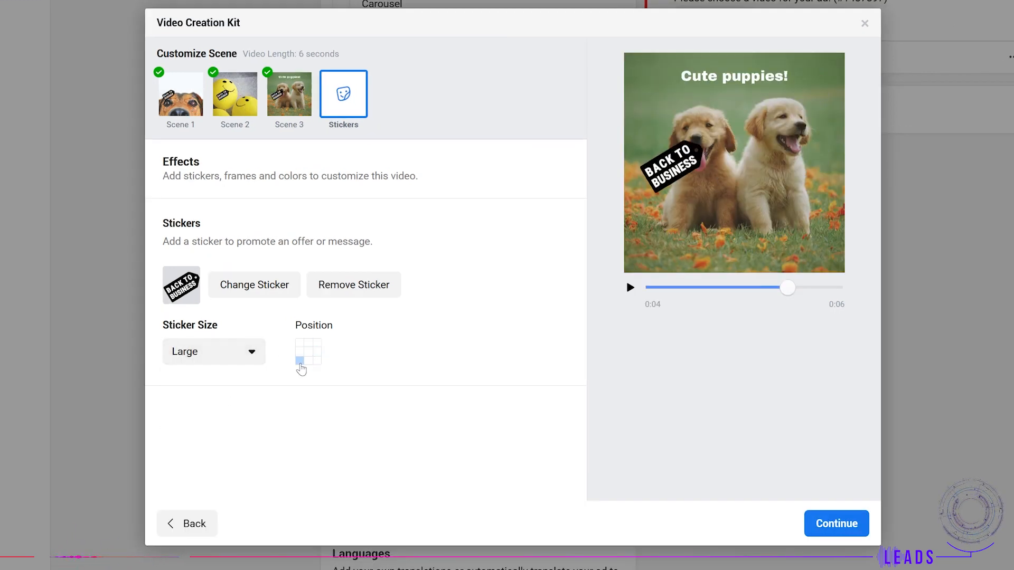
left_click(300, 361)
left_click(308, 362)
left_click(317, 361)
left_click(317, 353)
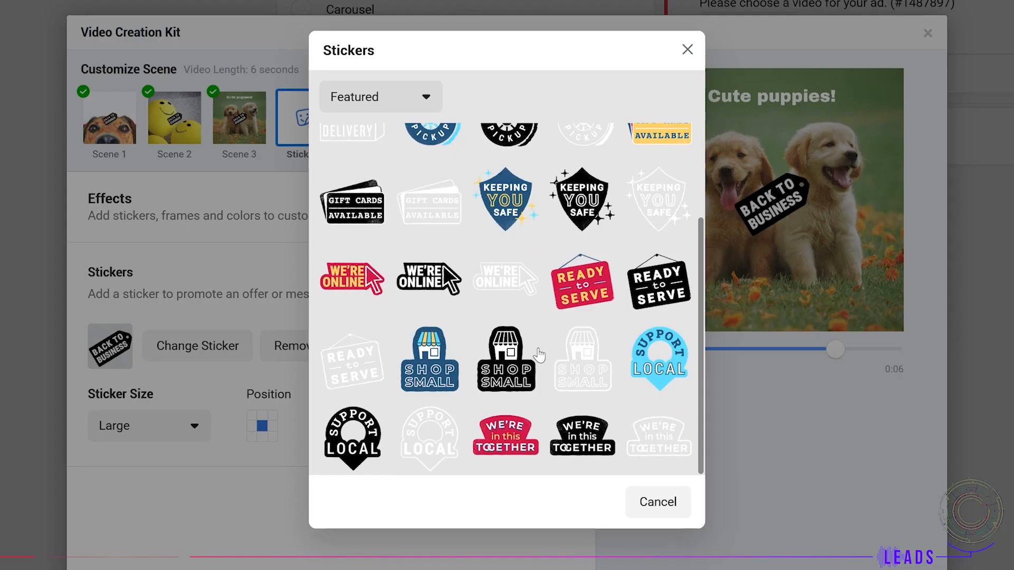
- Switch the sticker collection from Featured to Promotions and browse the sale and limited-time stickers
left_click(428, 97)
left_click(400, 147)
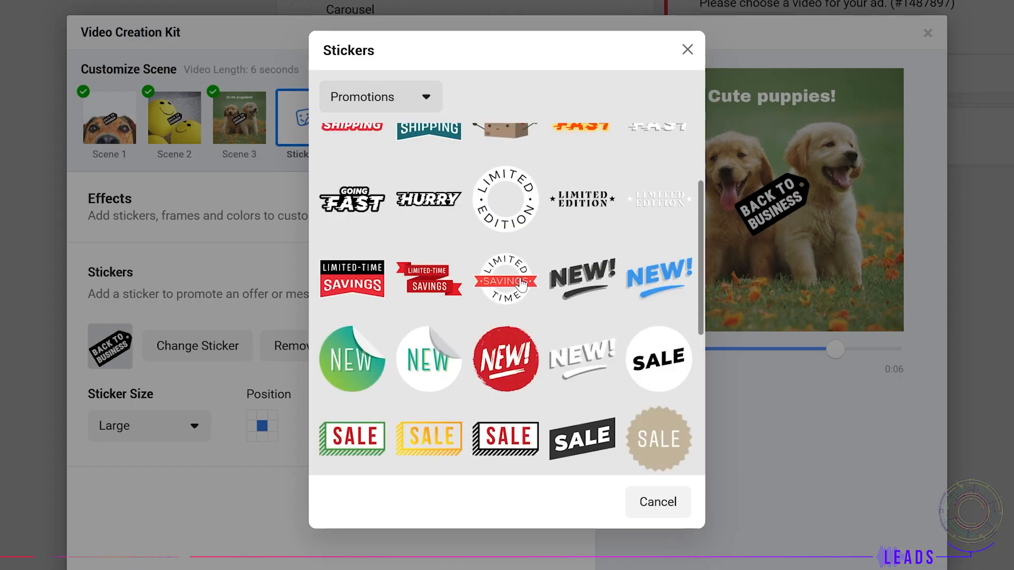
scroll(522, 283, "up", 3)
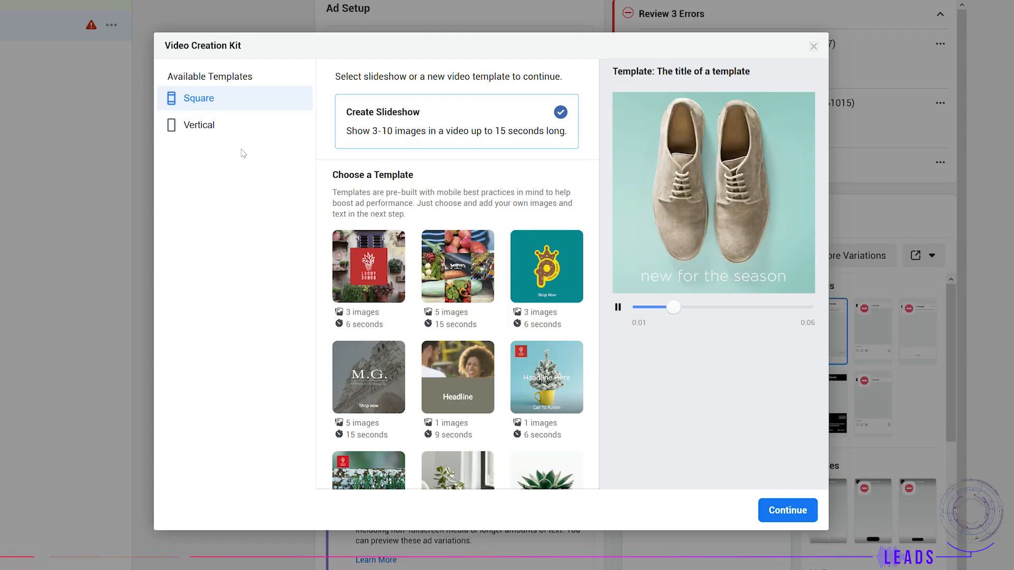
- View the Vertical slideshow templates in the Video Creation Kit and return to the Square ones
left_click(212, 129)
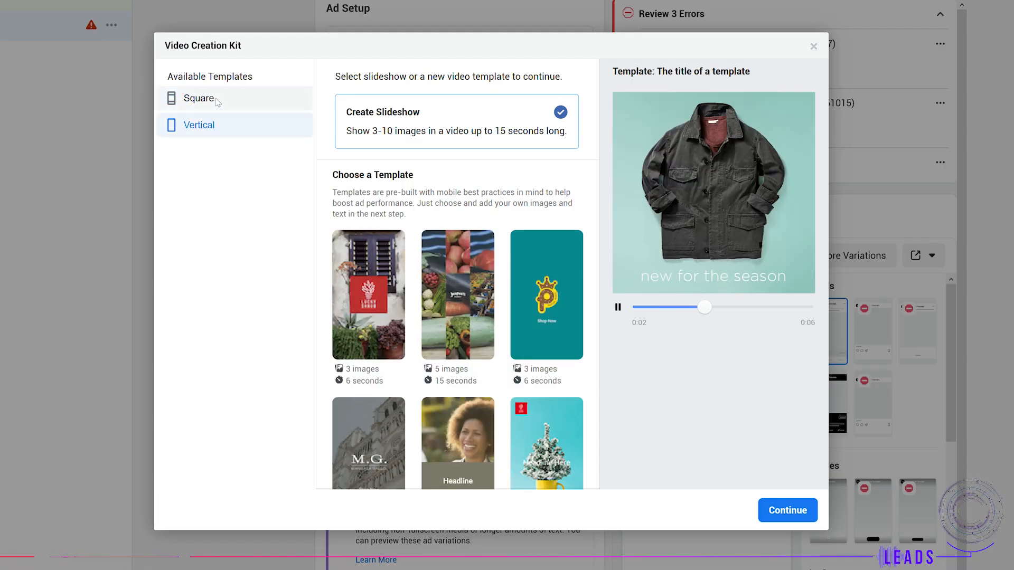
left_click(217, 99)
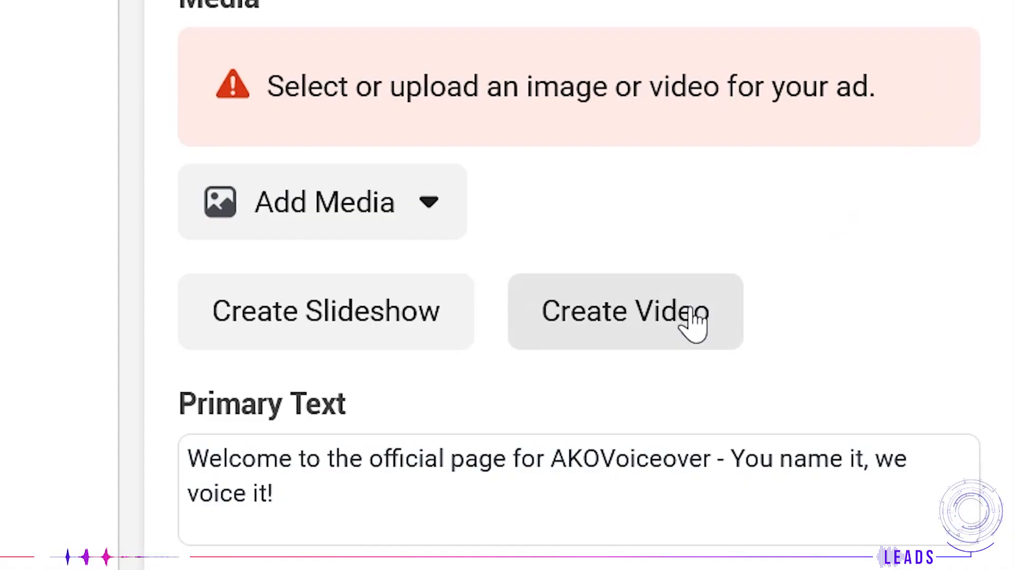
- Start creating a video for the ad and add the black 360 × 360 LEADS image as its logo
left_click(695, 323)
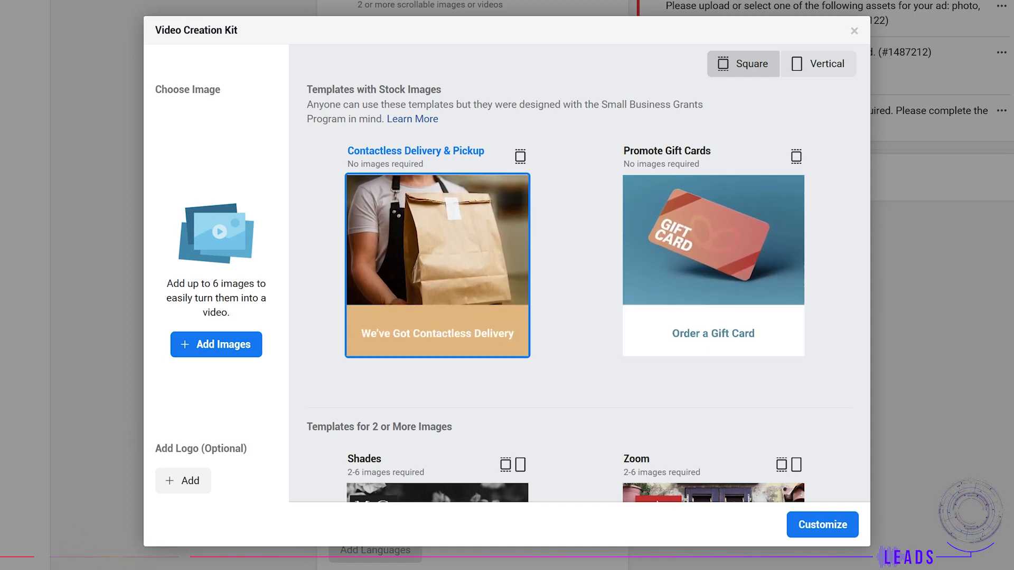
left_click(178, 482)
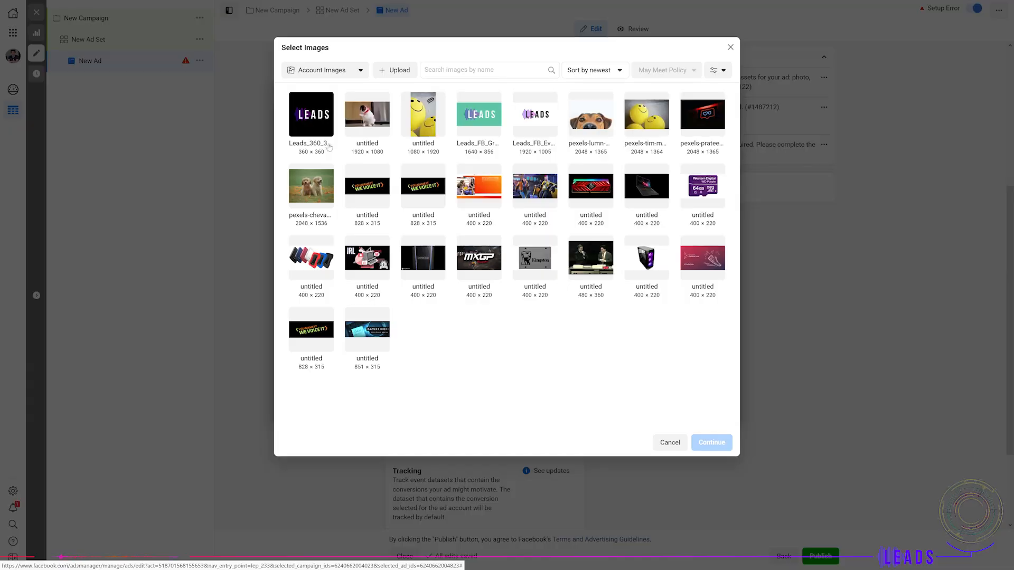
left_click(319, 132)
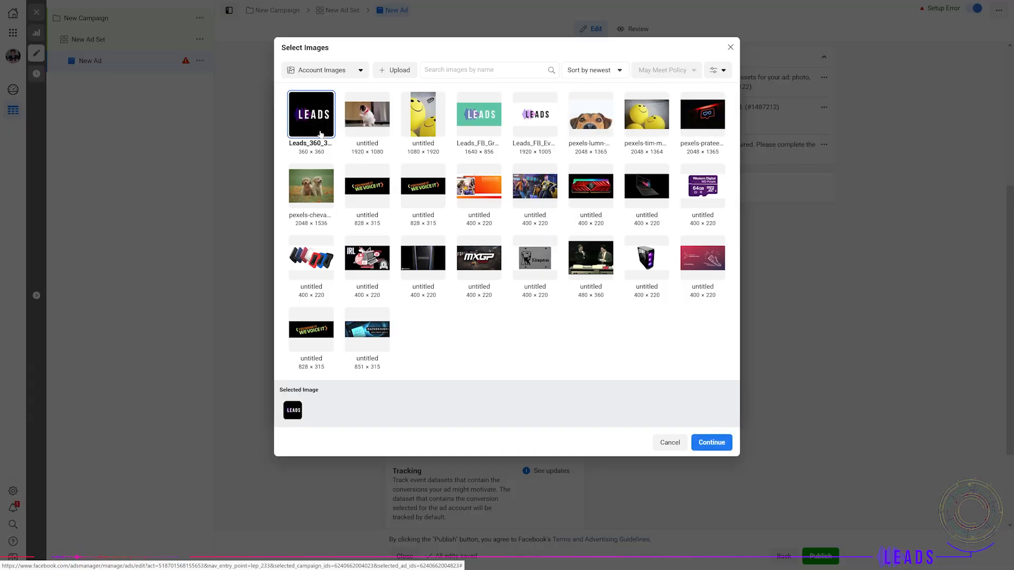
left_click(712, 442)
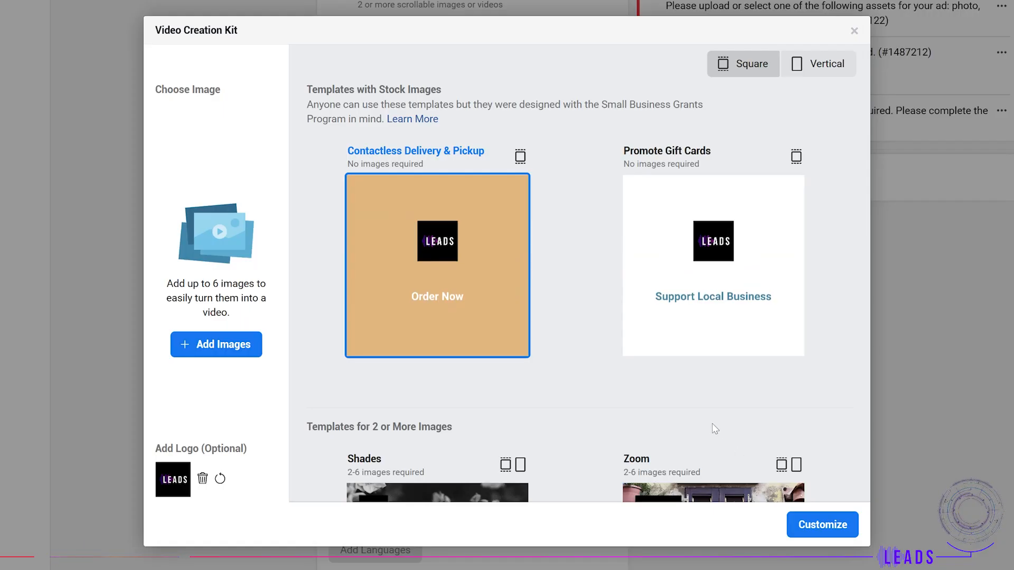
- Browse Scenes 2 and 3 of the vertical video and add the headline text "Sample!" to Scene 3
scroll(713, 426, "down", 5)
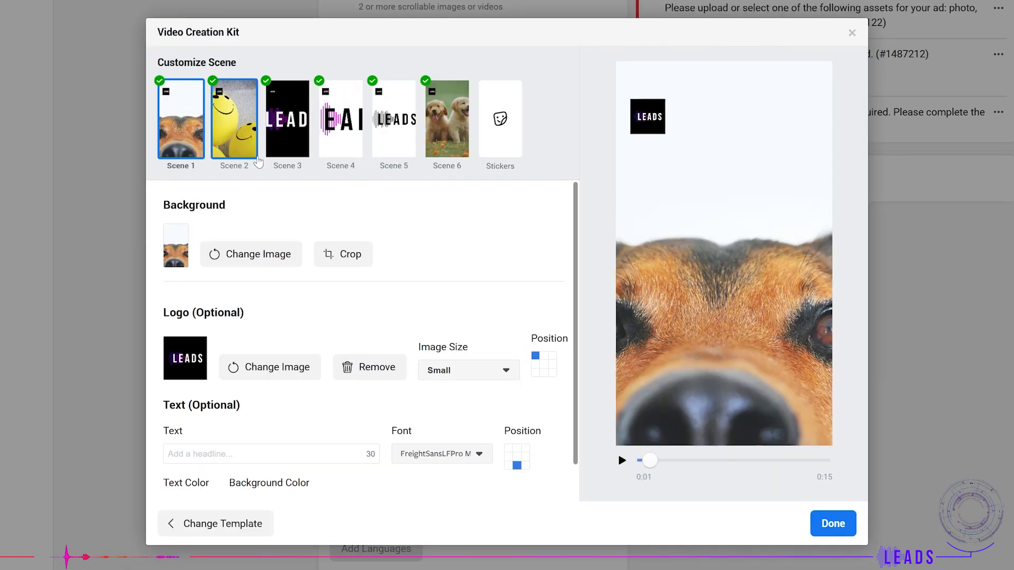
left_click(234, 136)
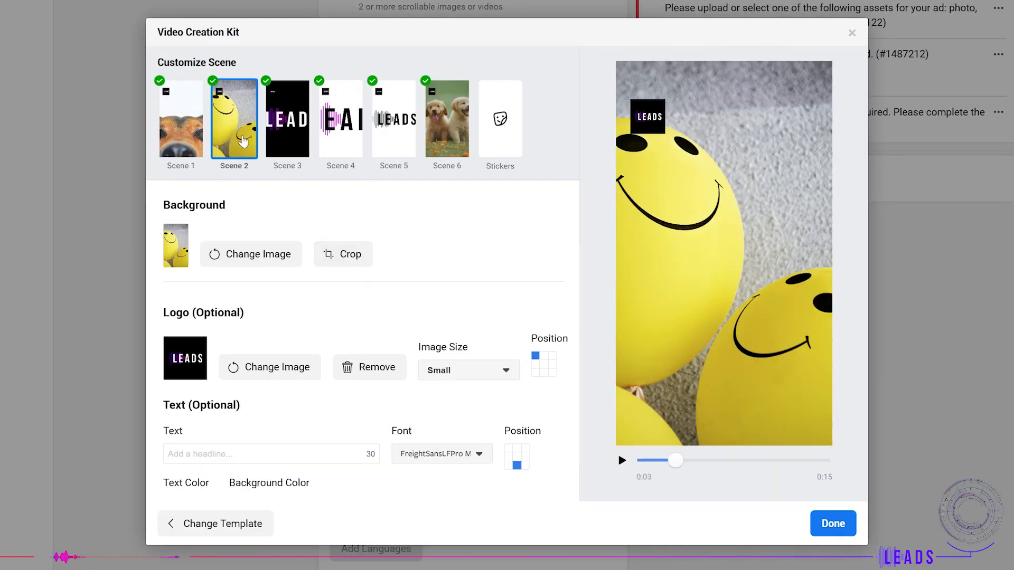
left_click(286, 136)
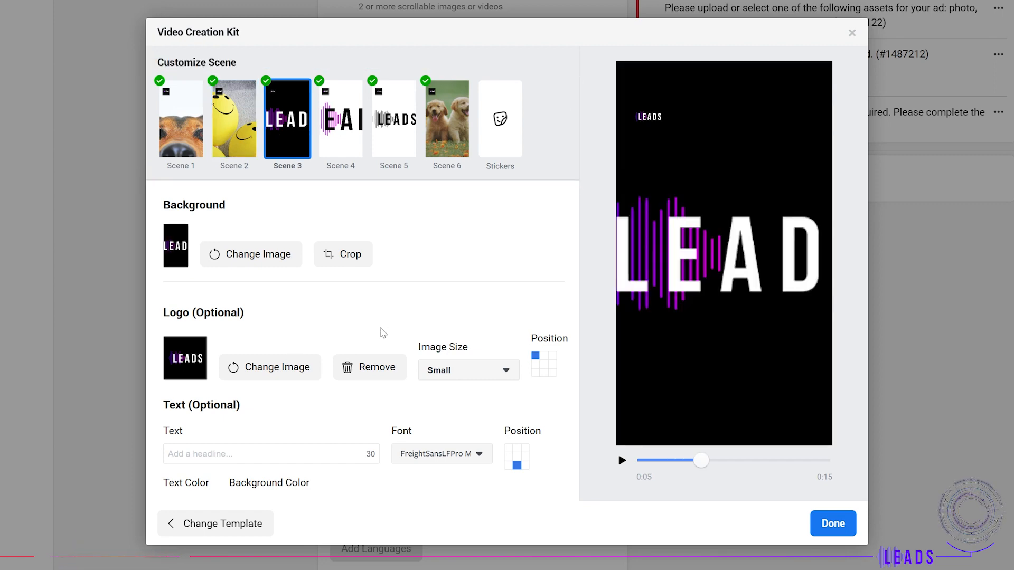
scroll(369, 325, "down", 1)
left_click(264, 423)
type("Sample")
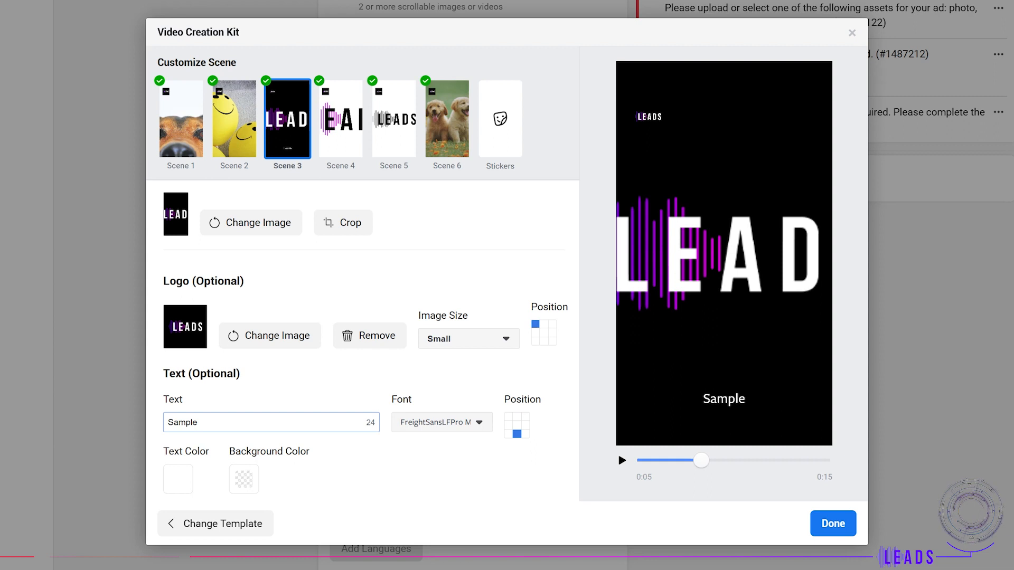
type("!")
- Change the headline font to bold FreightSansLFPro and try several positions for the text in the scene
left_click(465, 422)
left_click(453, 541)
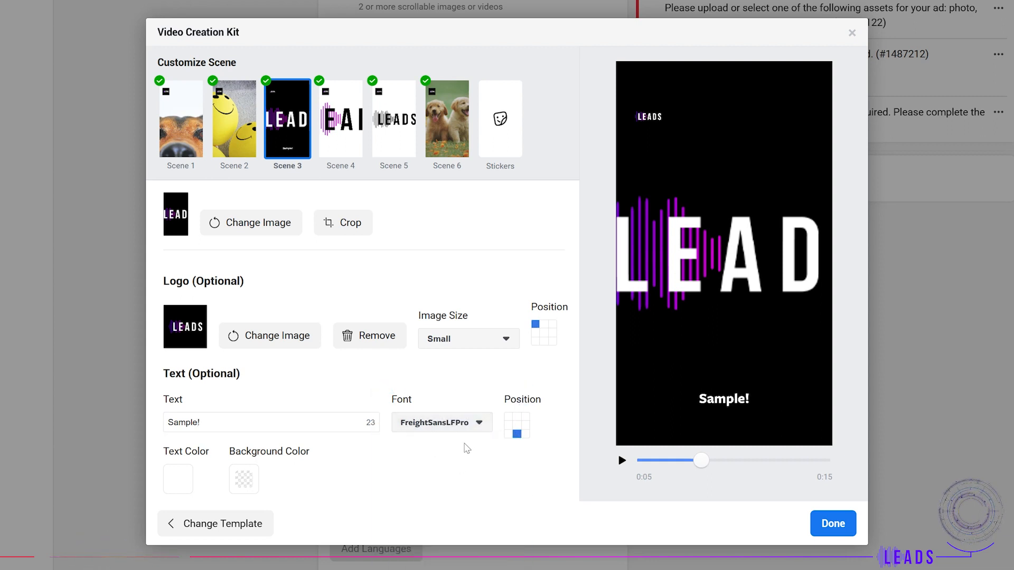
left_click(517, 426)
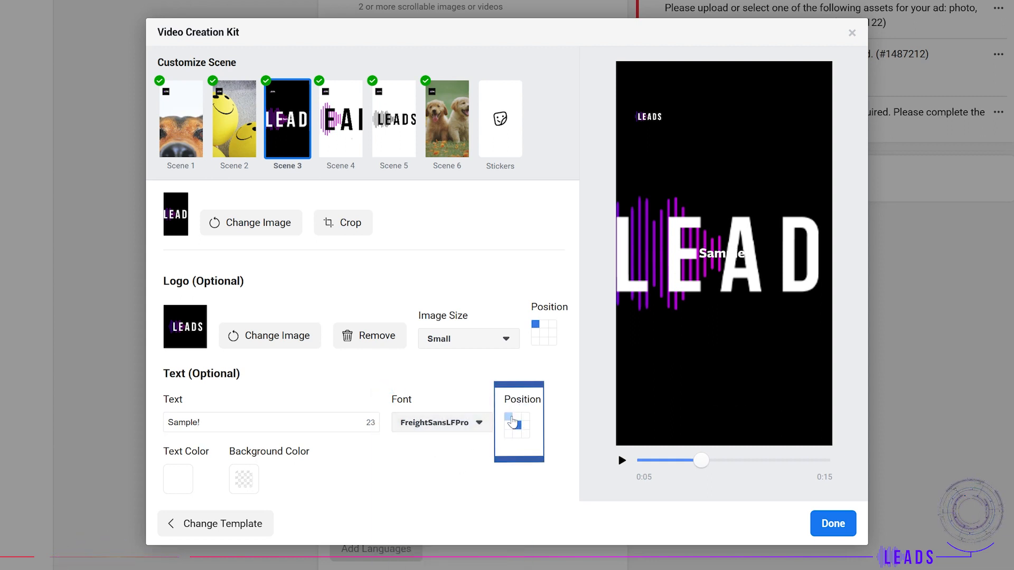
left_click(509, 417)
left_click(526, 417)
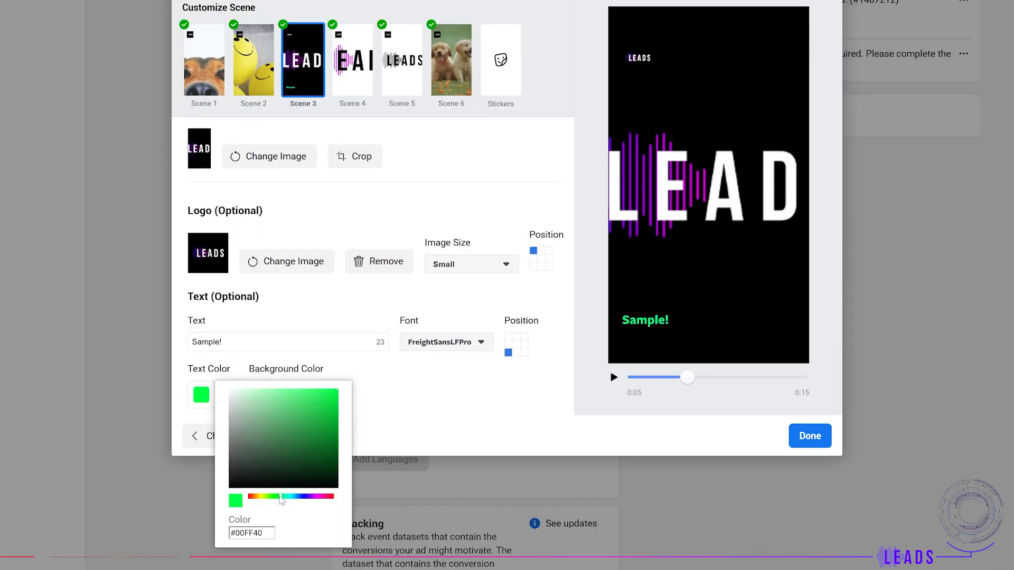
- Set the headline's text color to purple-blue #6600FF and use the finished video in the ad
left_click_drag(283, 498, 311, 499)
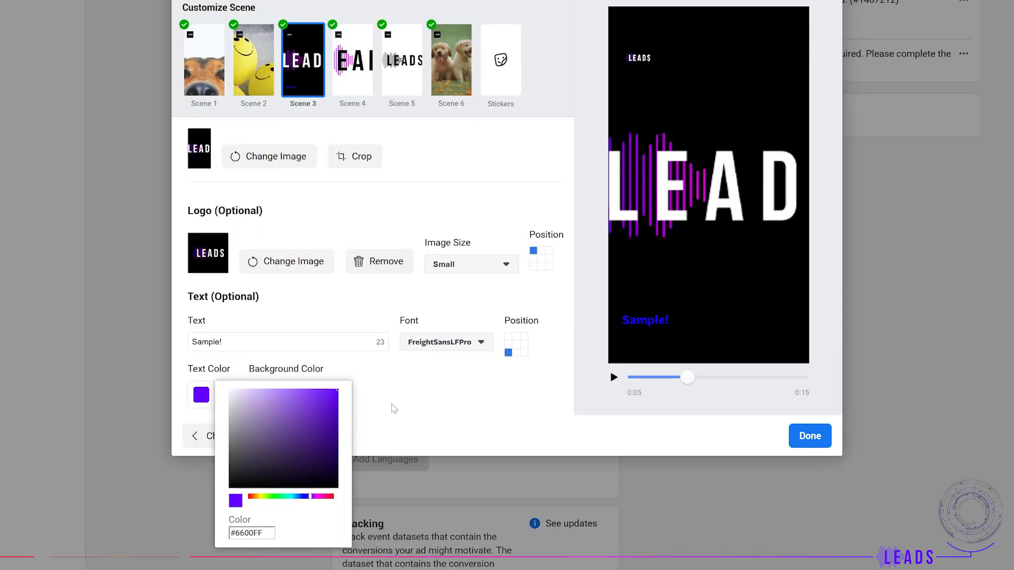
left_click(262, 404)
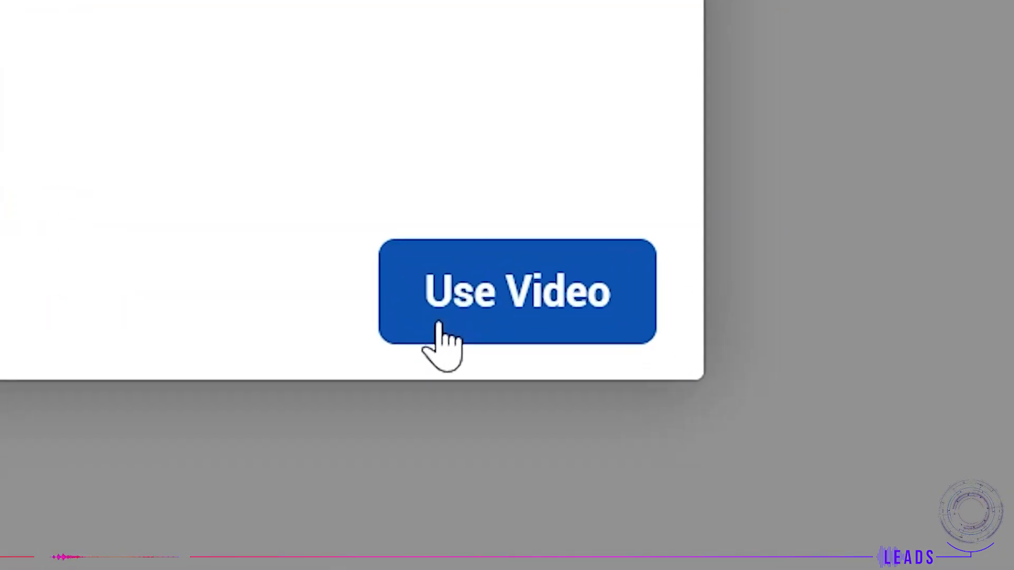
left_click(801, 542)
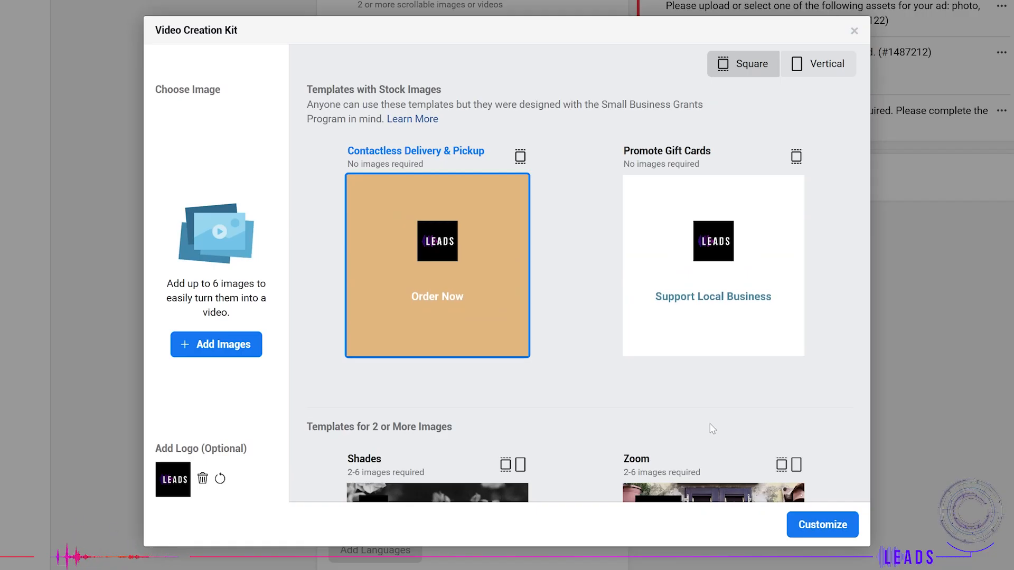
scroll(714, 430, "down", 4)
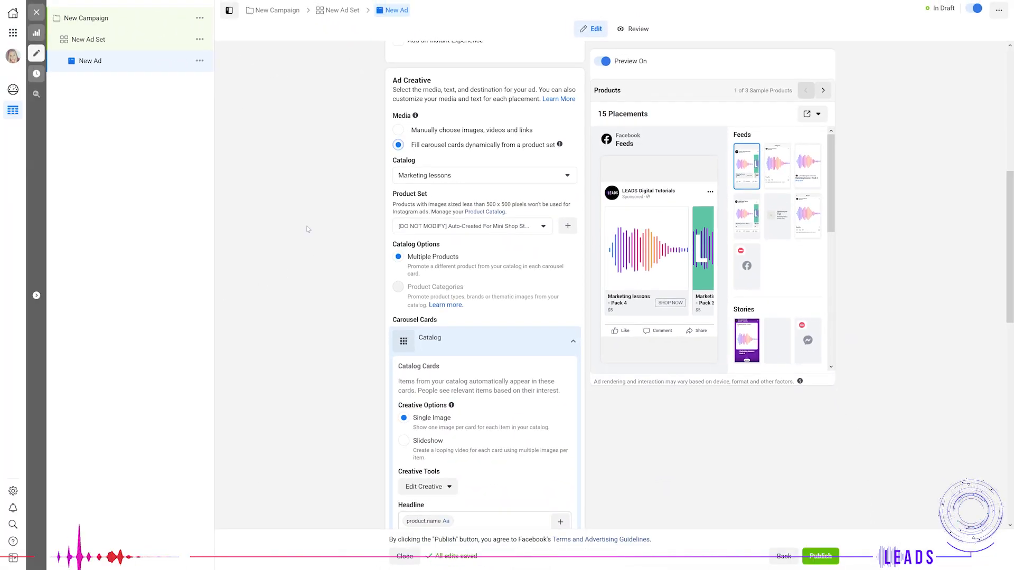
left_click(404, 441)
scroll(317, 405, "down", 3)
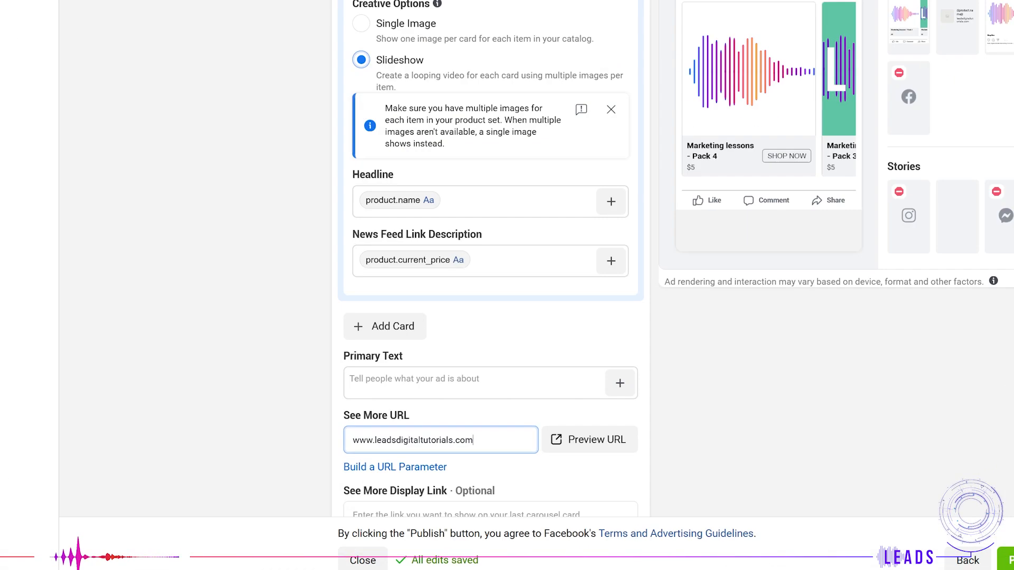
key("ctrl+a")
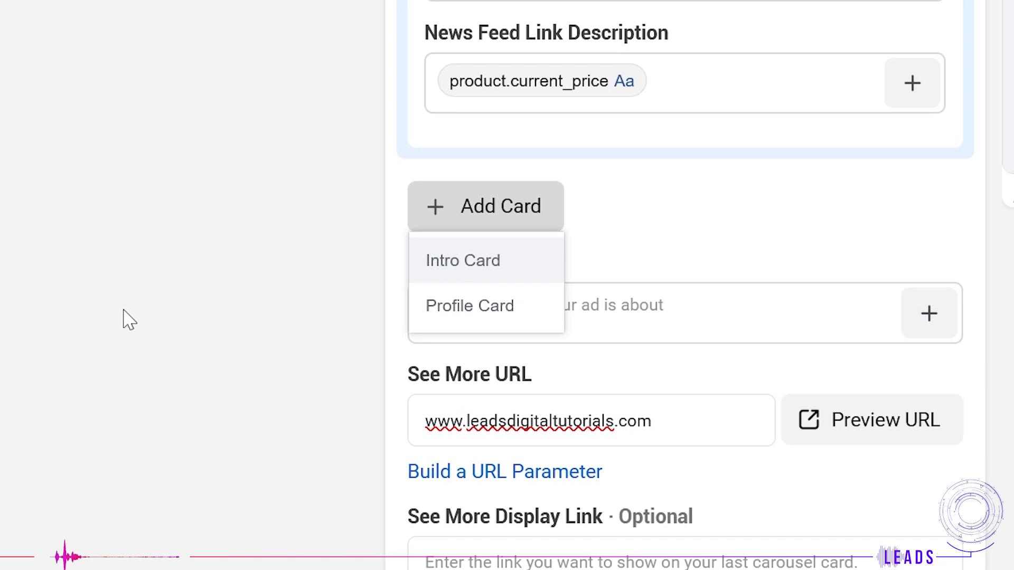
- Add a Profile Card to the carousel and set the ad's call to action to Book Now
left_click(444, 303)
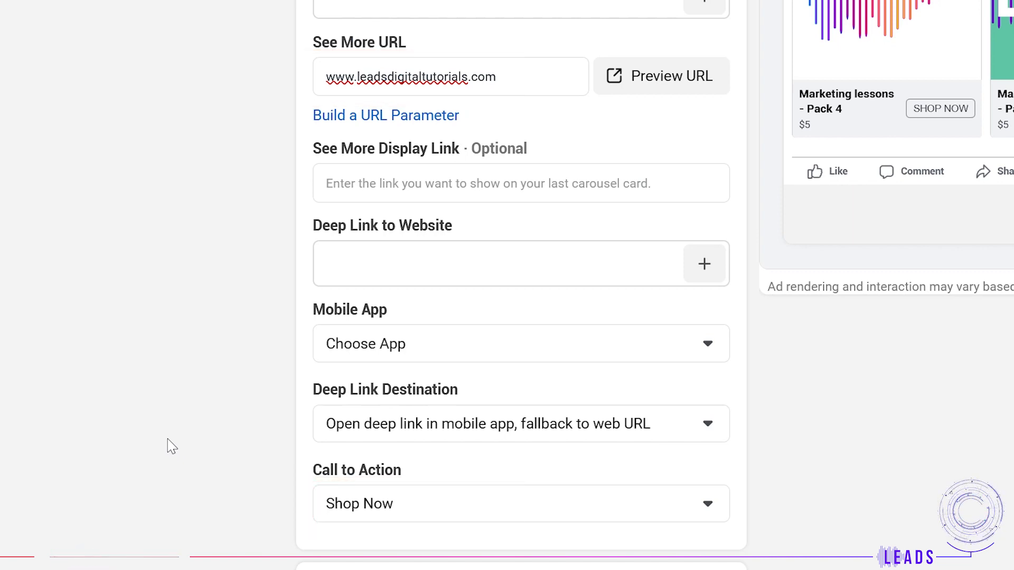
left_click(496, 504)
scroll(498, 368, "up", 4)
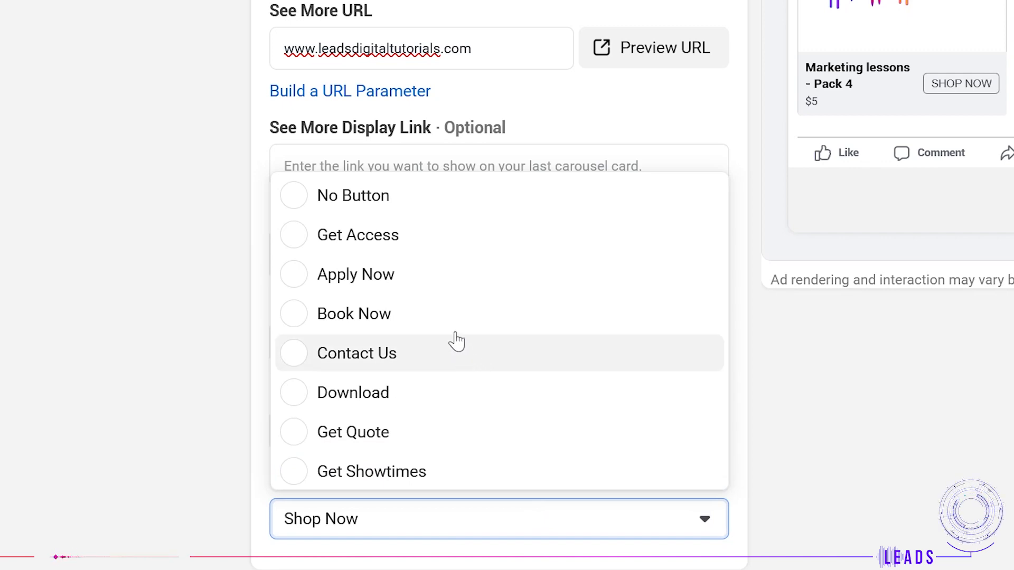
left_click(362, 314)
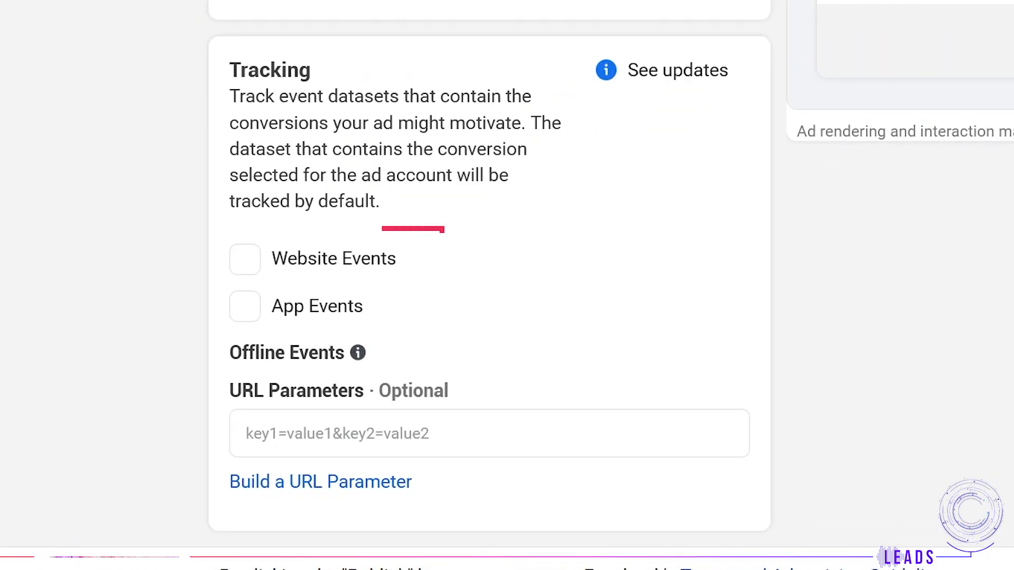
- Enable Website Events tracking for the ad and open the URL parameter builder
left_click(245, 259)
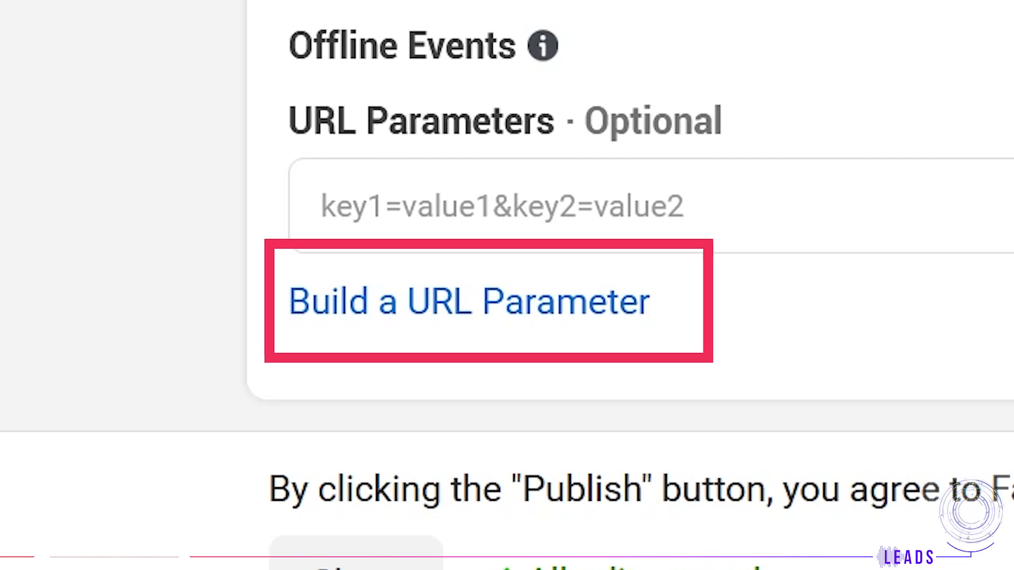
left_click(568, 312)
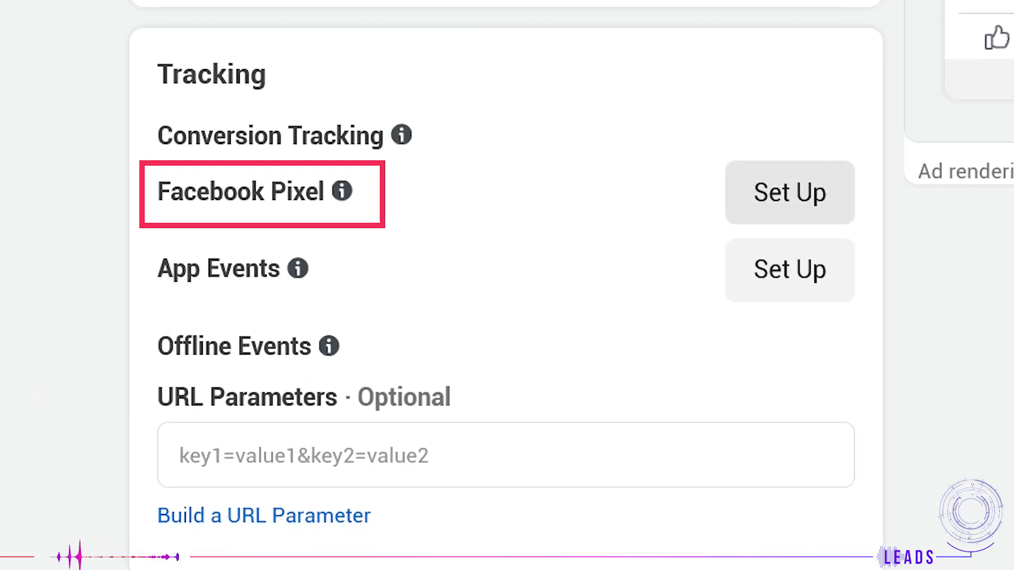
- Start the Facebook Pixel setup for conversion tracking and enter the website URL to check for easy setup options
left_click(790, 193)
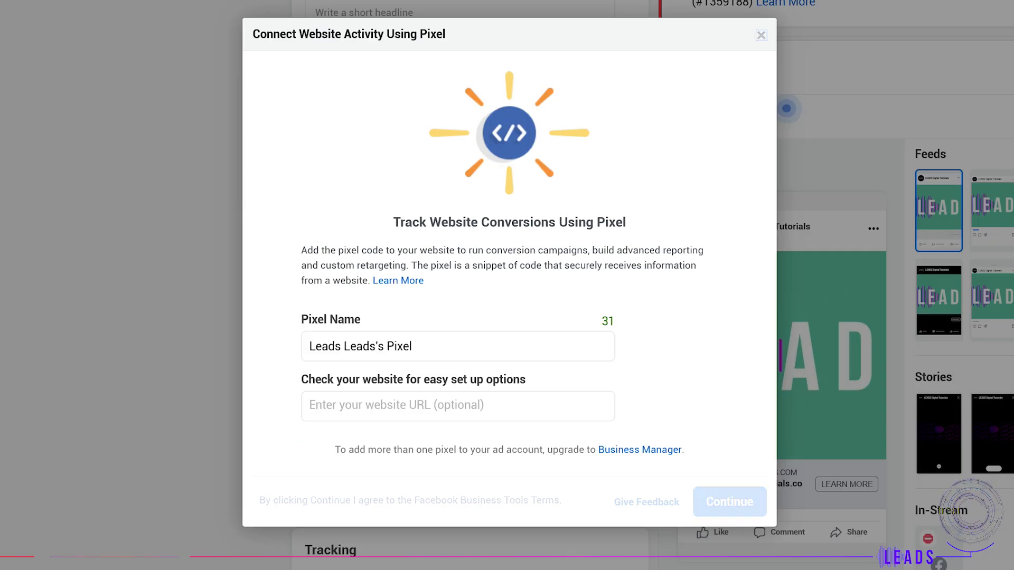
left_click(401, 406)
type("www")
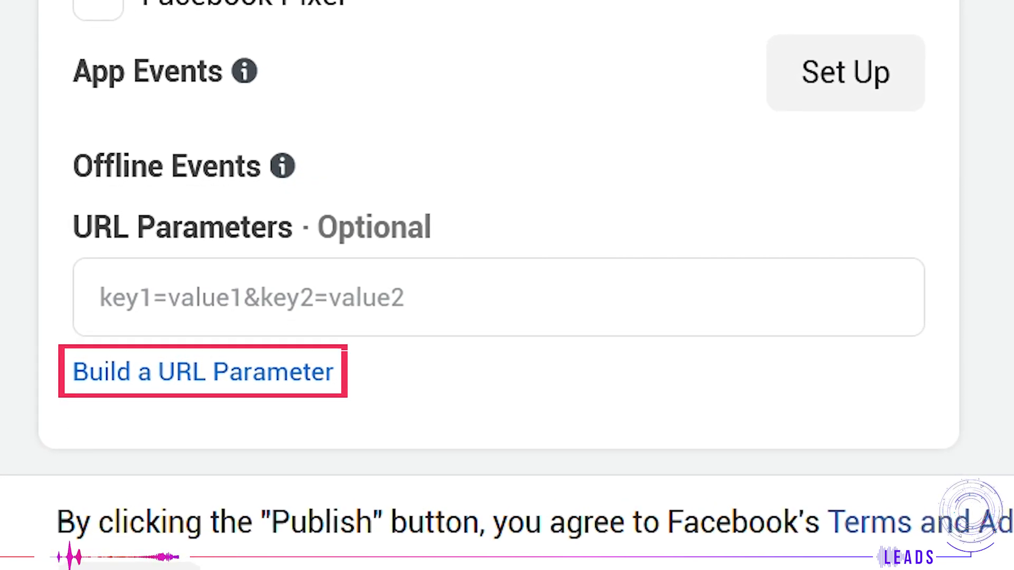
- Build a URL parameter with {{campaign.id}} as the Campaign Source and {{adset.id}} as the Campaign Medium
left_click(203, 372)
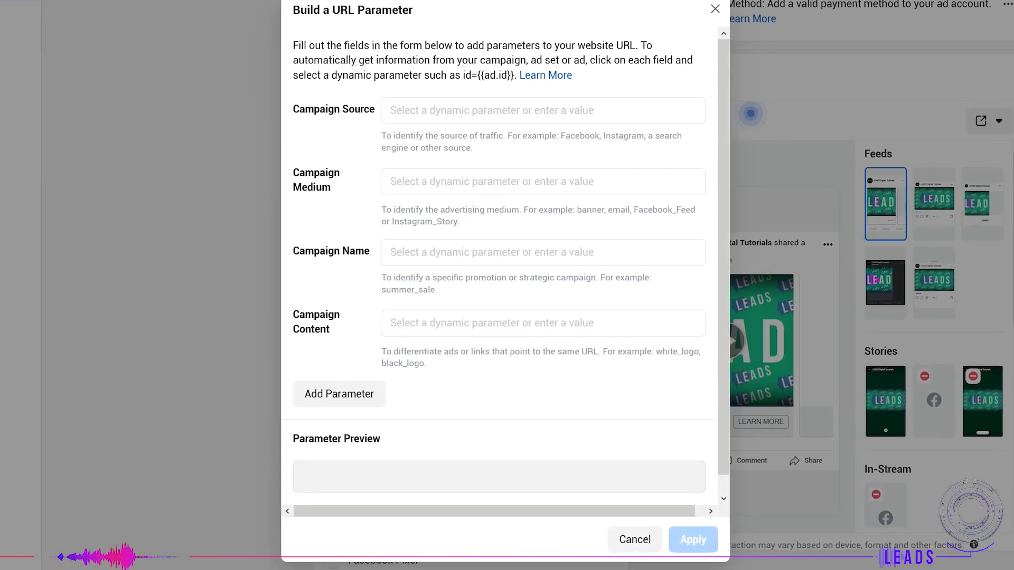
left_click(543, 111)
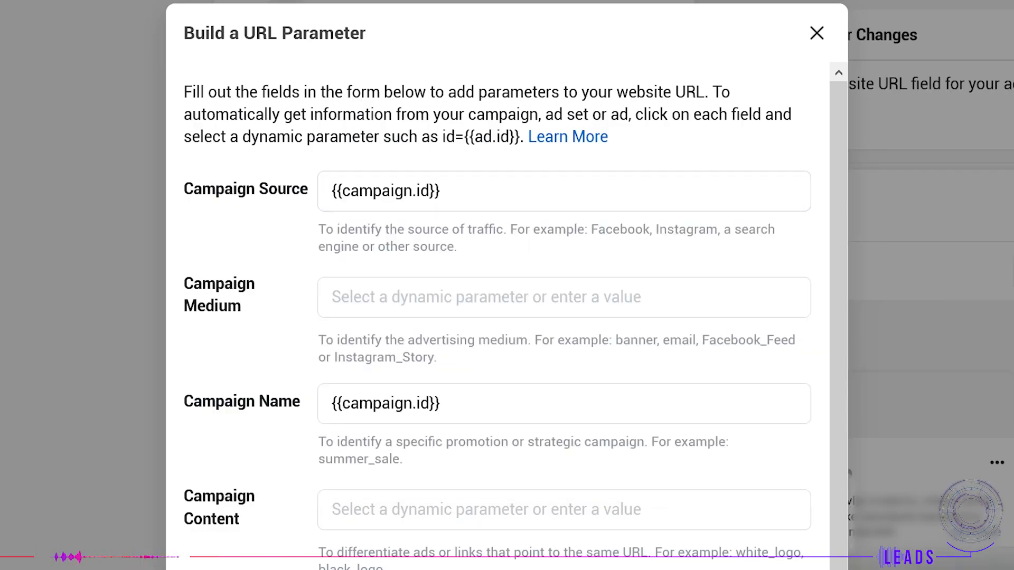
left_click(454, 297)
left_click(450, 393)
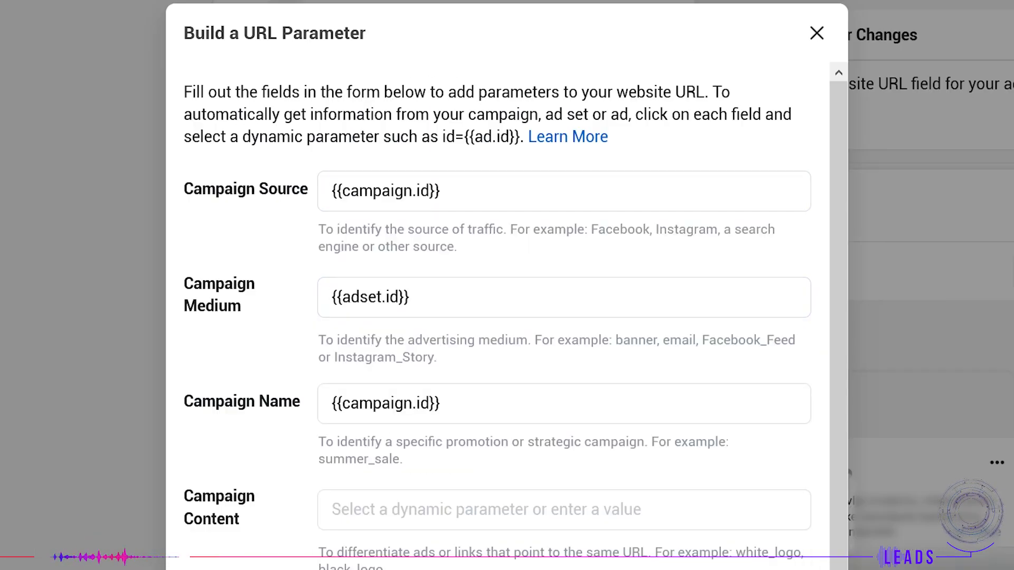
- Set the URL parameter's Campaign Name to {{campaign.name}} and its Campaign Content to {{placement}}
left_click(528, 404)
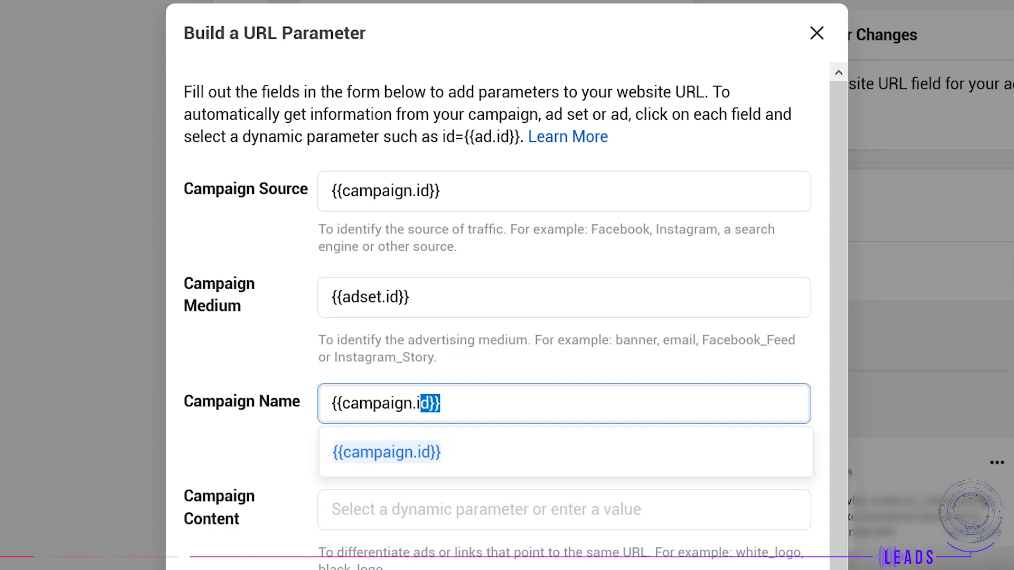
key("BackSpace")
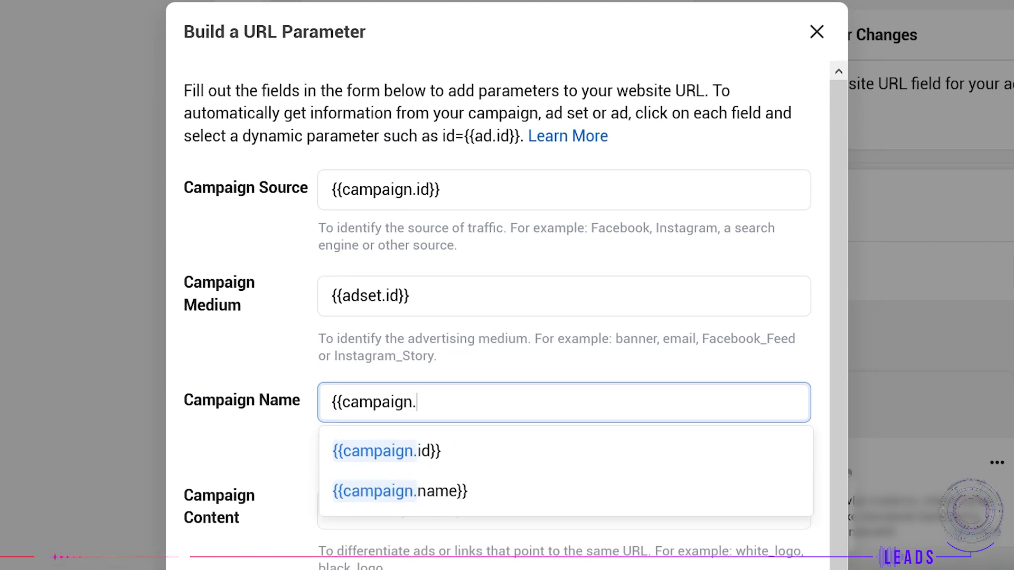
left_click(425, 490)
key("ctrl+a")
left_click(231, 529)
scroll(231, 528, "down", 3)
left_click(564, 462)
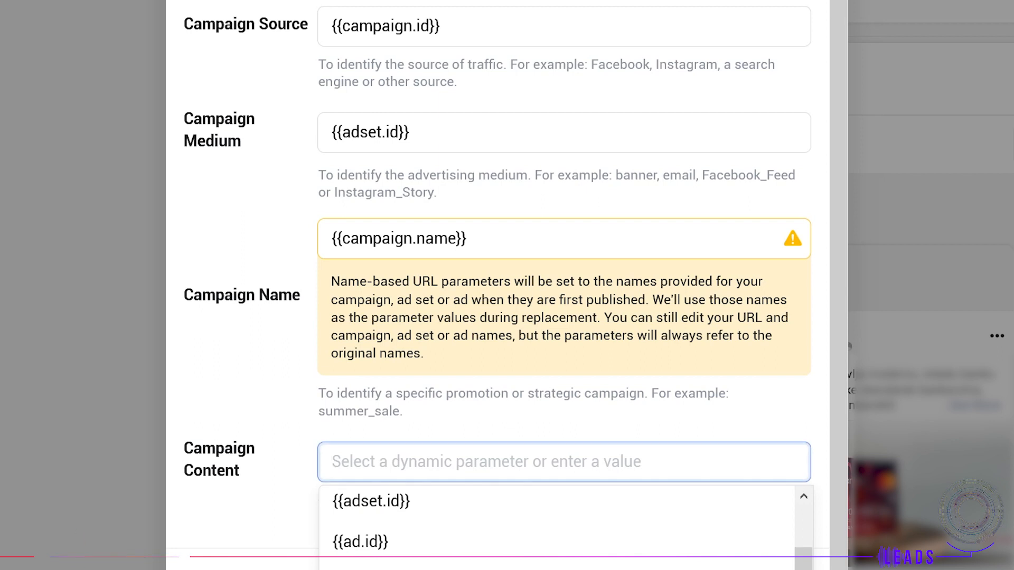
scroll(378, 544, "down", 1)
left_click(378, 544)
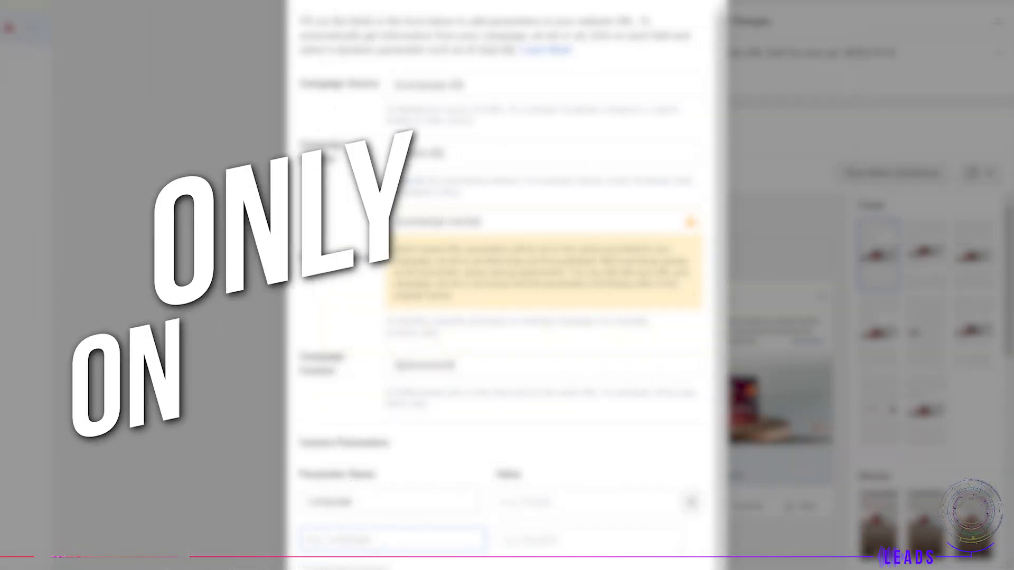
- Add the custom URL parameters Language with the value English and Color with the value Blue
type("Eng")
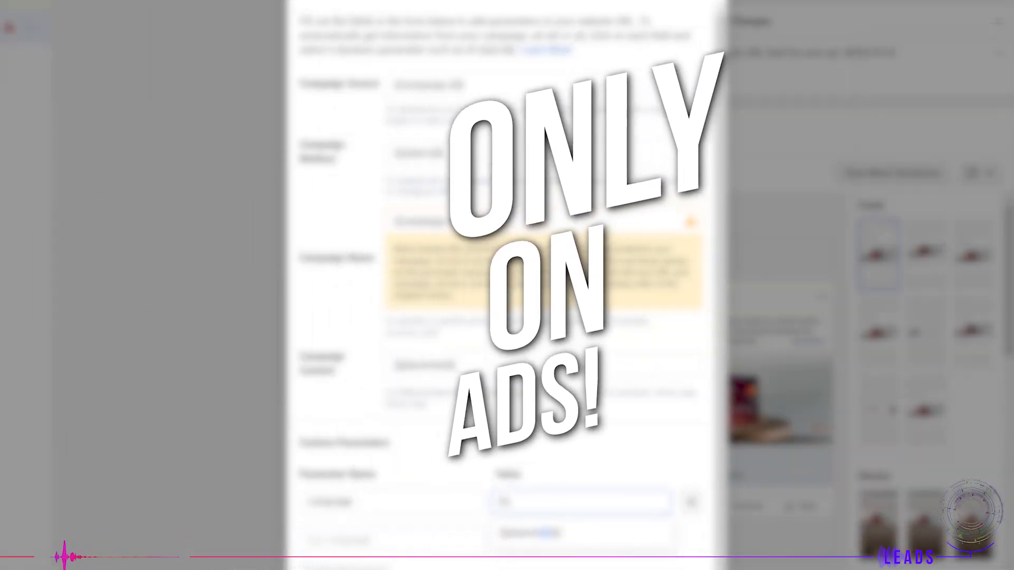
type("lish")
left_click(390, 540)
type("Color")
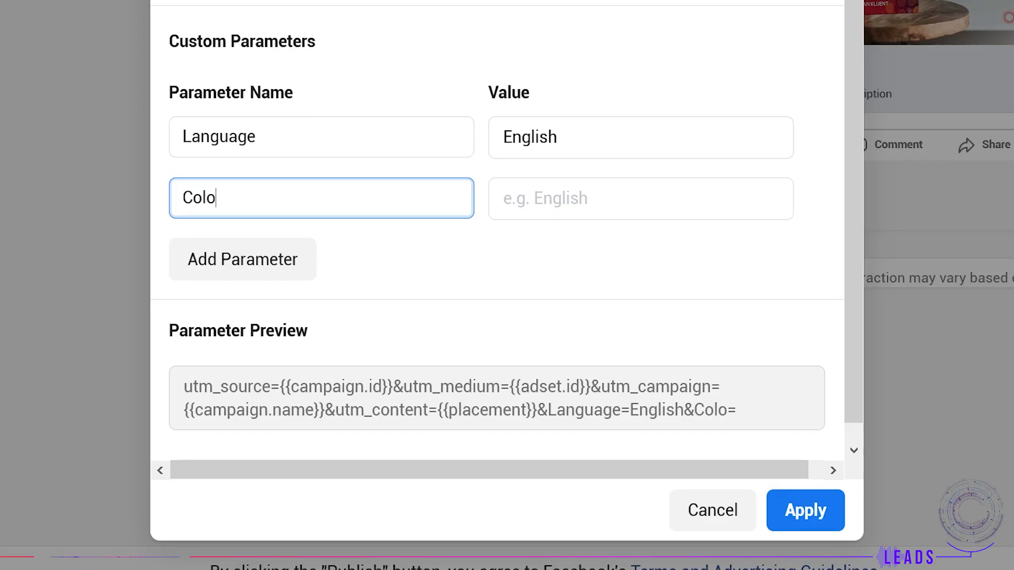
left_click(626, 199)
type("Blue")
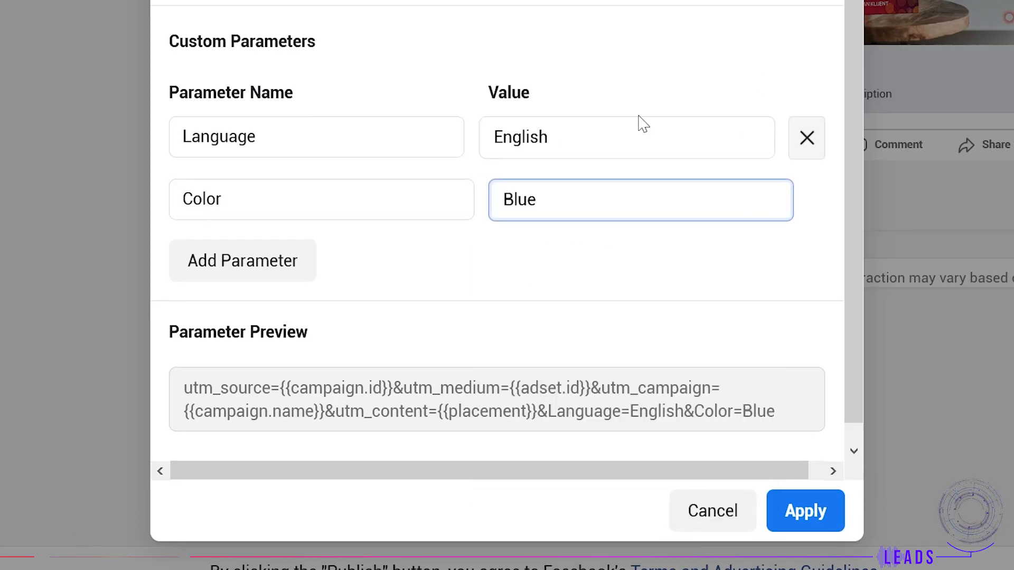
scroll(638, 127, "down", 1)
left_click(411, 265)
left_click(310, 240)
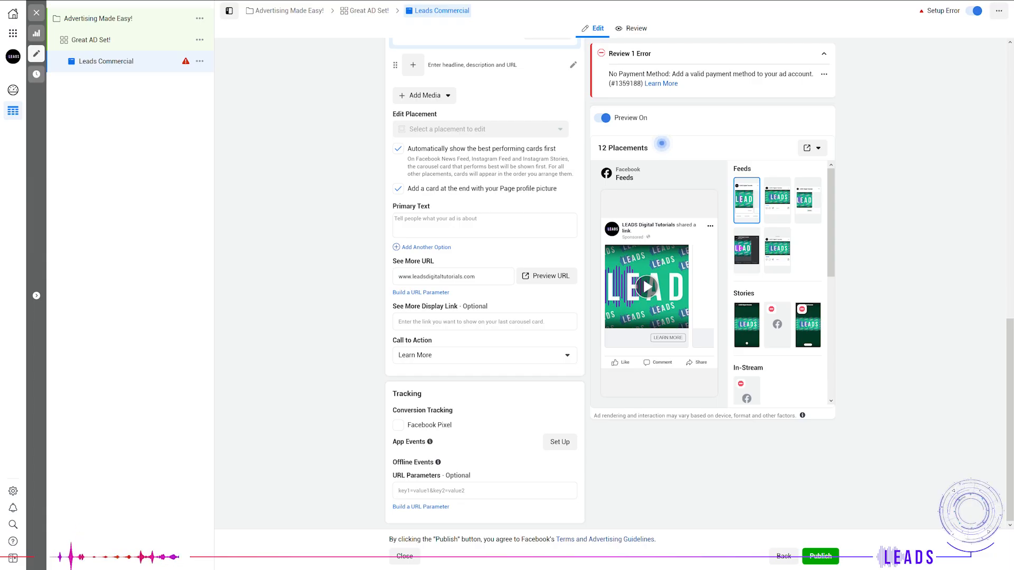